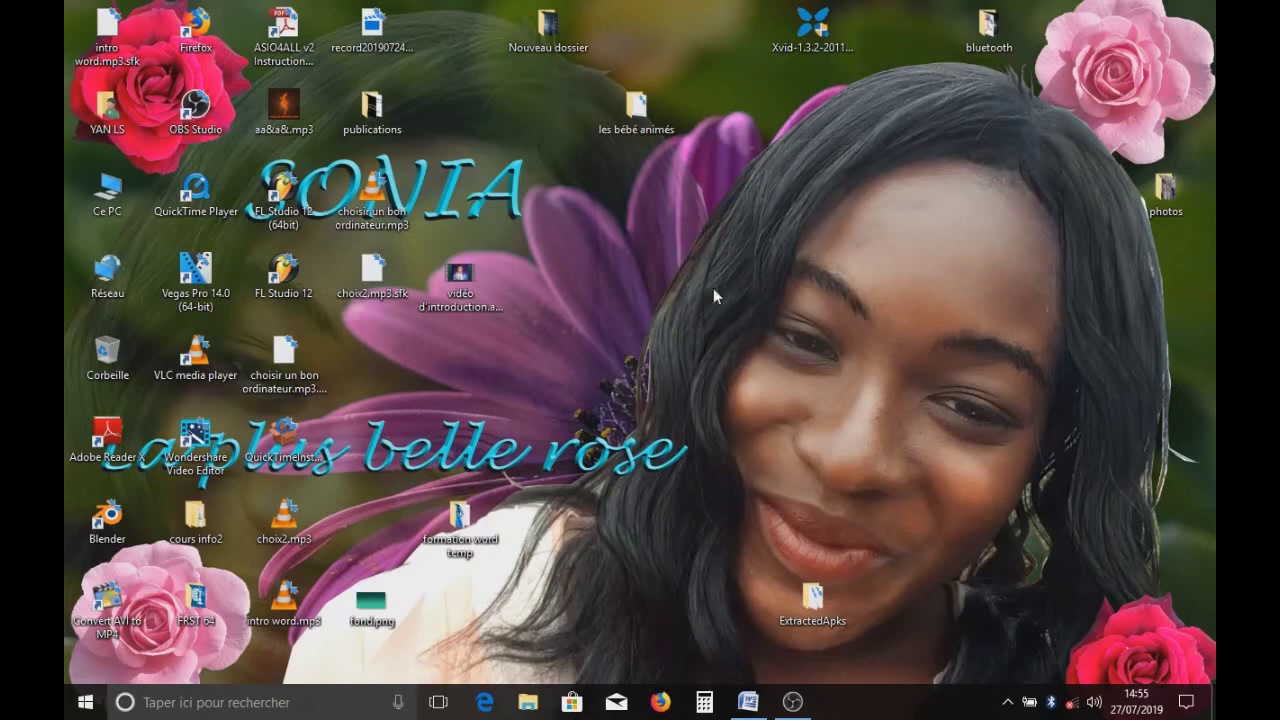
- Refresh the desktop and launch Microsoft Word with a blank Document1
right_click(635, 237)
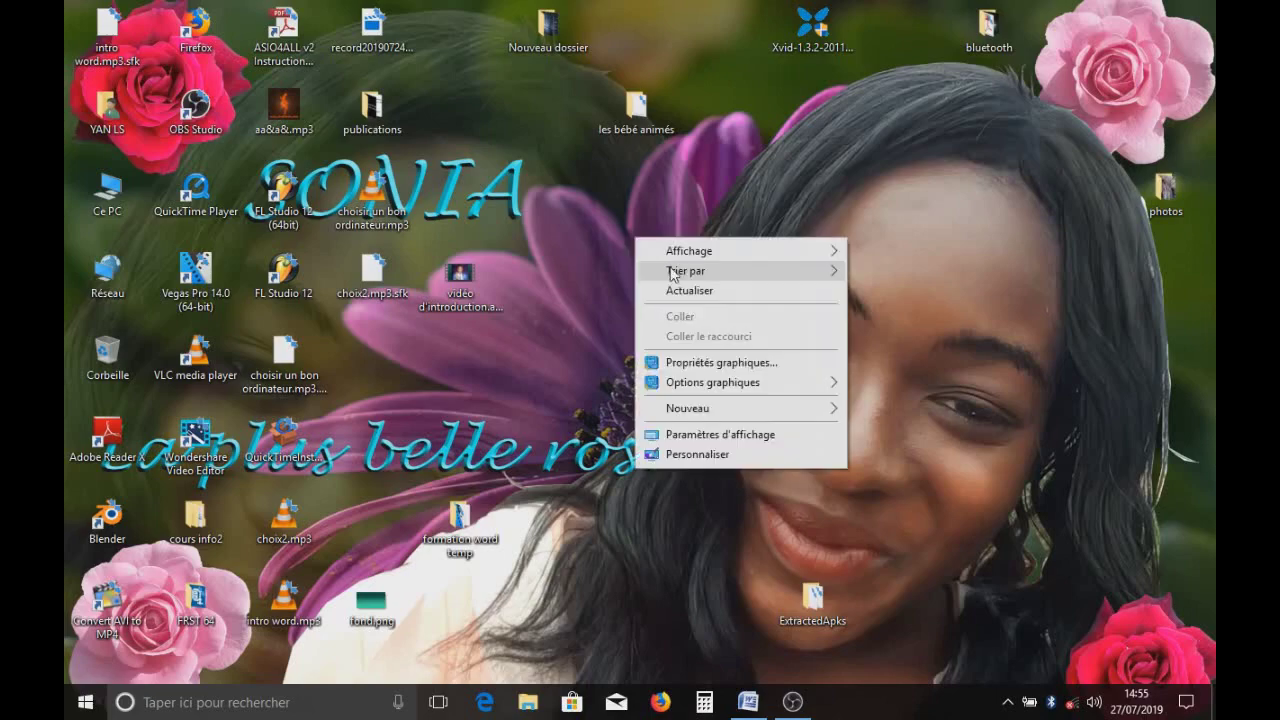
click(648, 286)
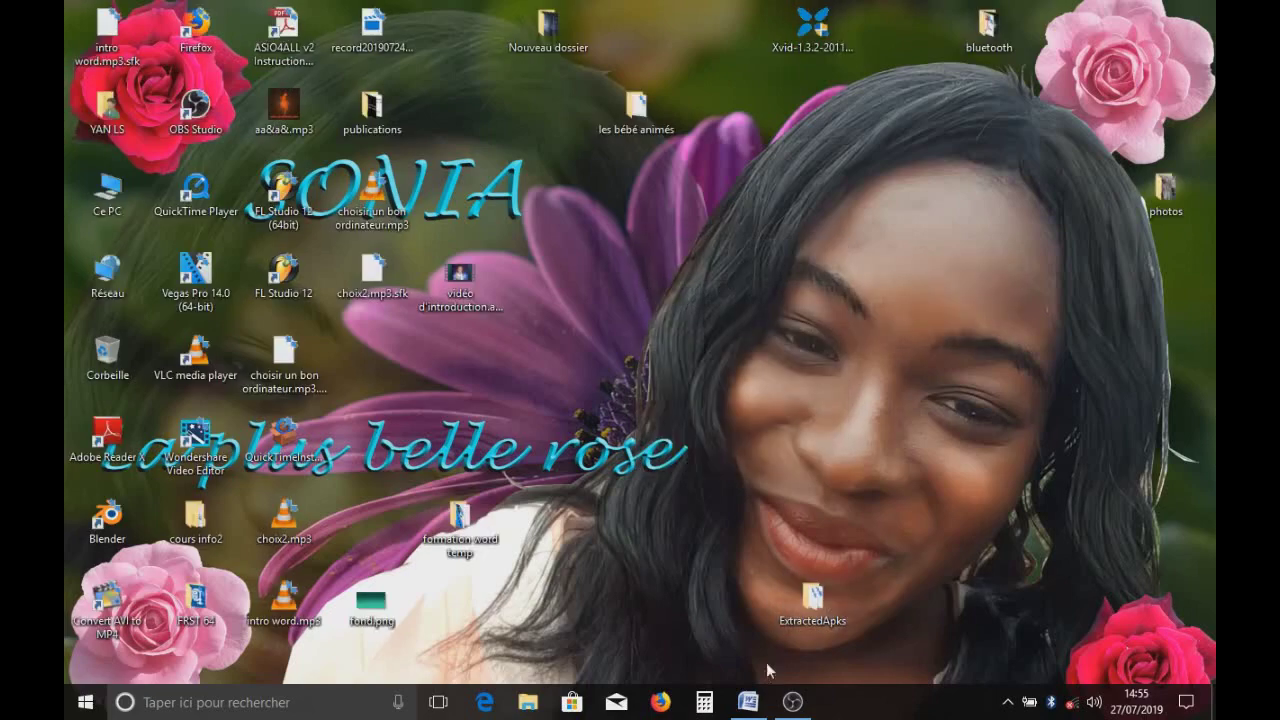
click(748, 702)
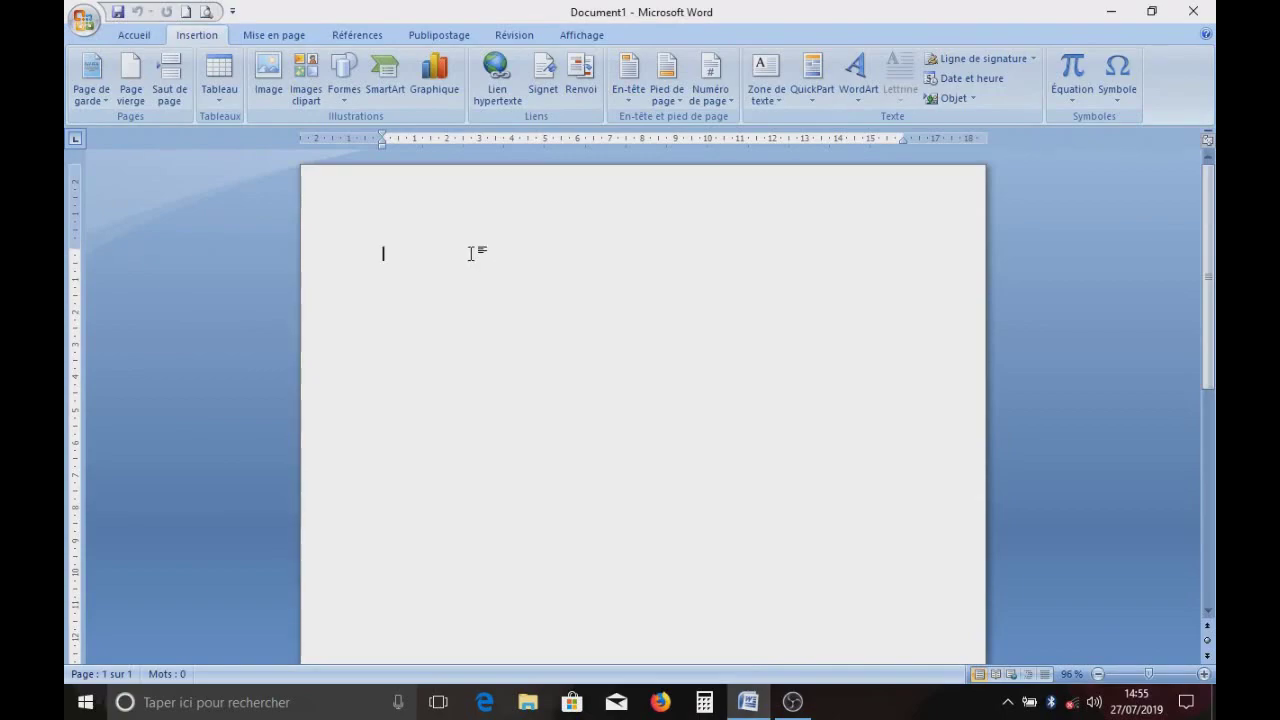
- Open exo1.docx from the recent documents list and look through its content
click(92, 31)
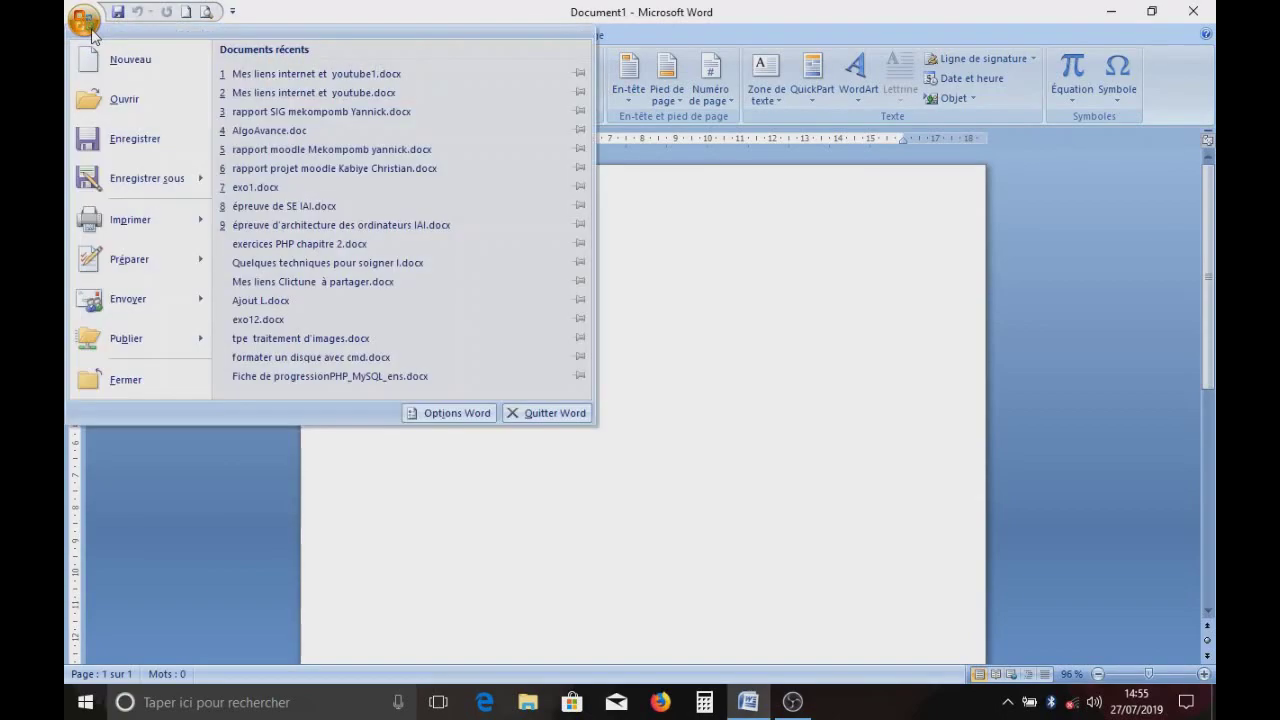
click(254, 187)
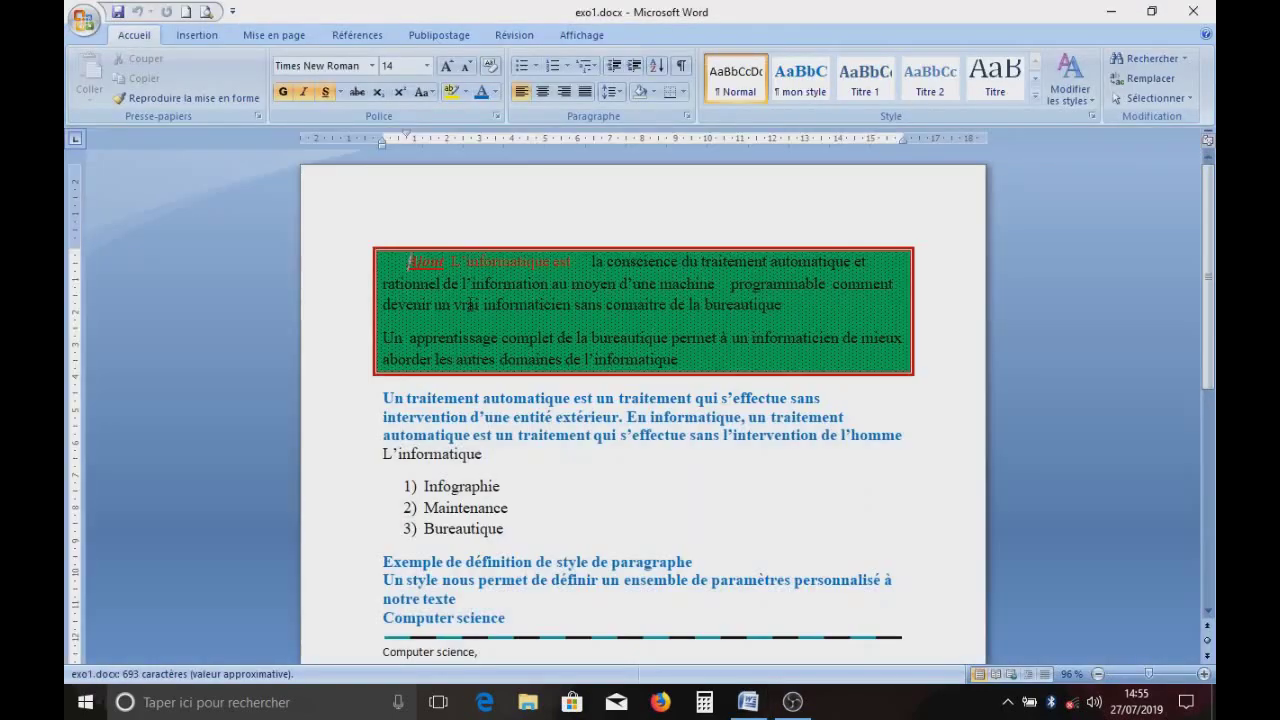
scroll(640, 325, down, 2)
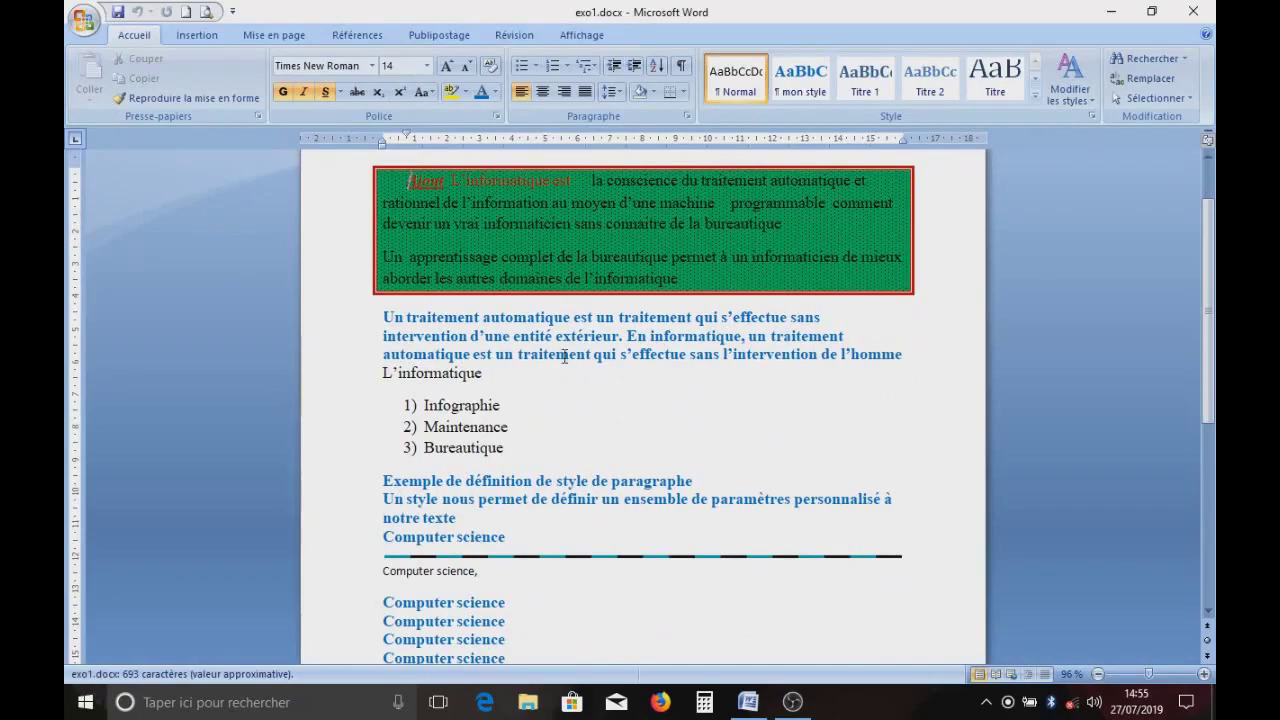
scroll(528, 354, up, 1)
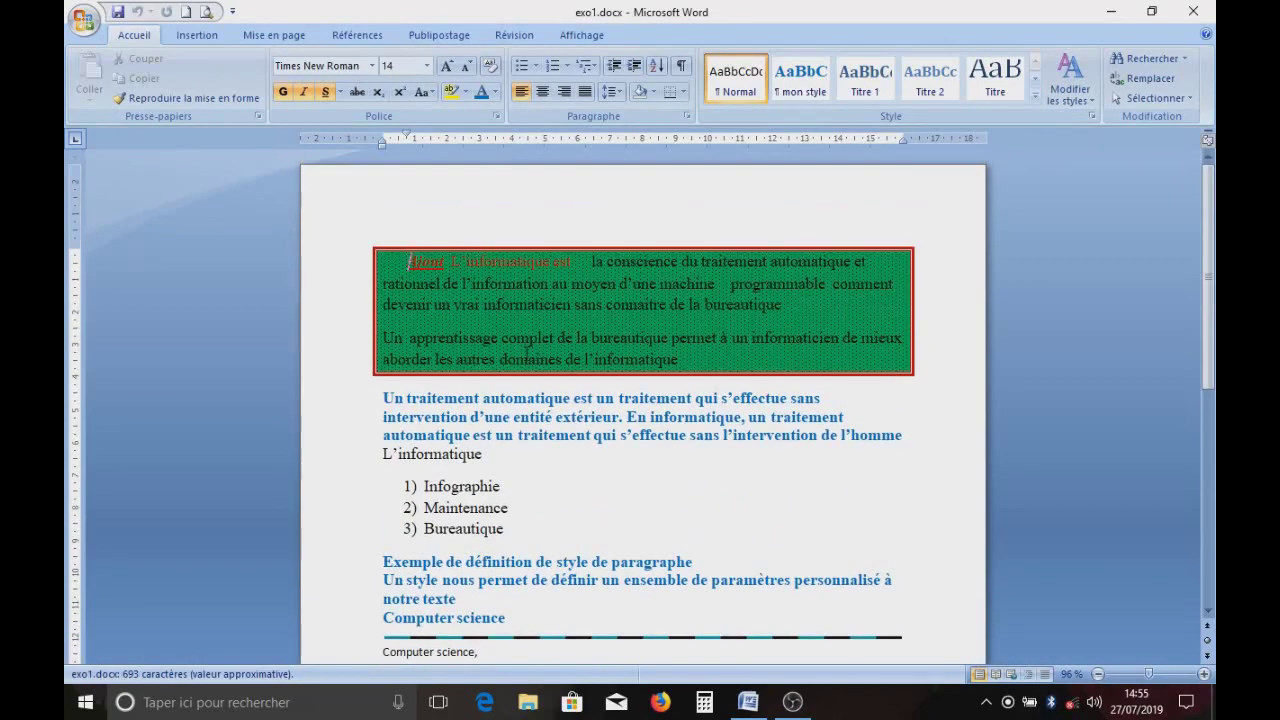
scroll(528, 354, down, 3)
scroll(528, 356, down, 5)
scroll(529, 358, up, 5)
scroll(530, 358, up, 3)
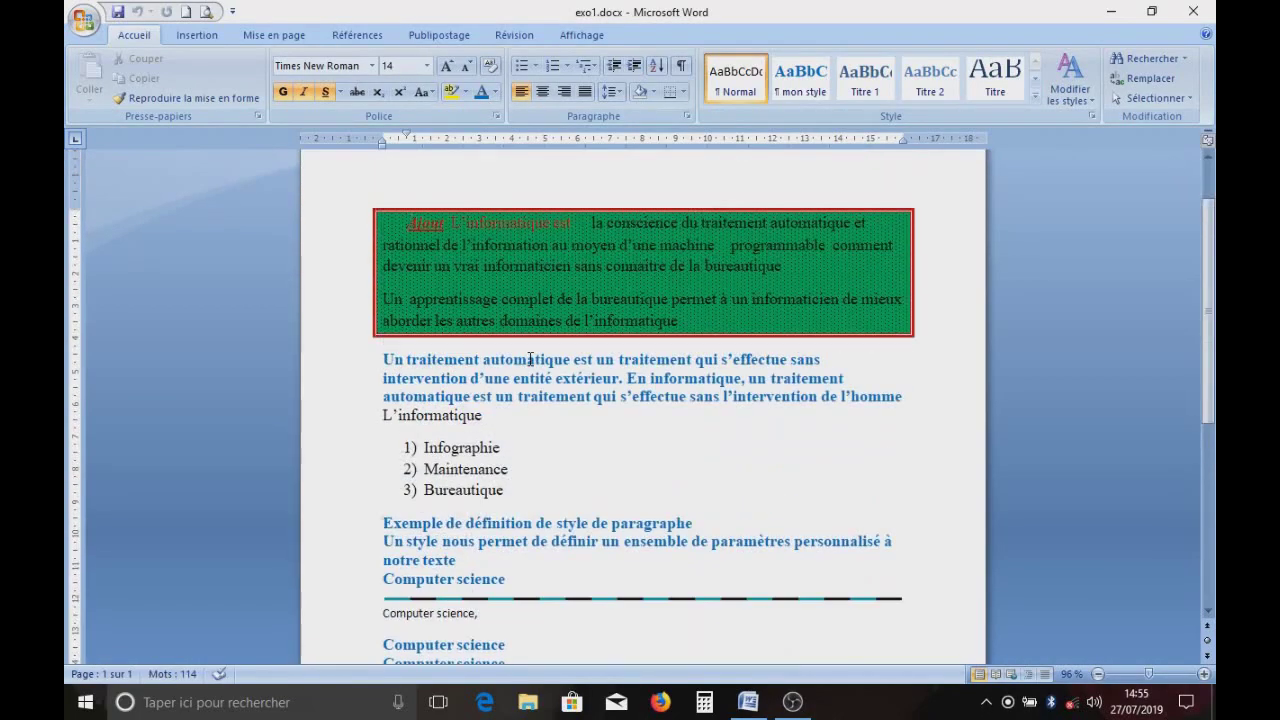
scroll(530, 358, up, 1)
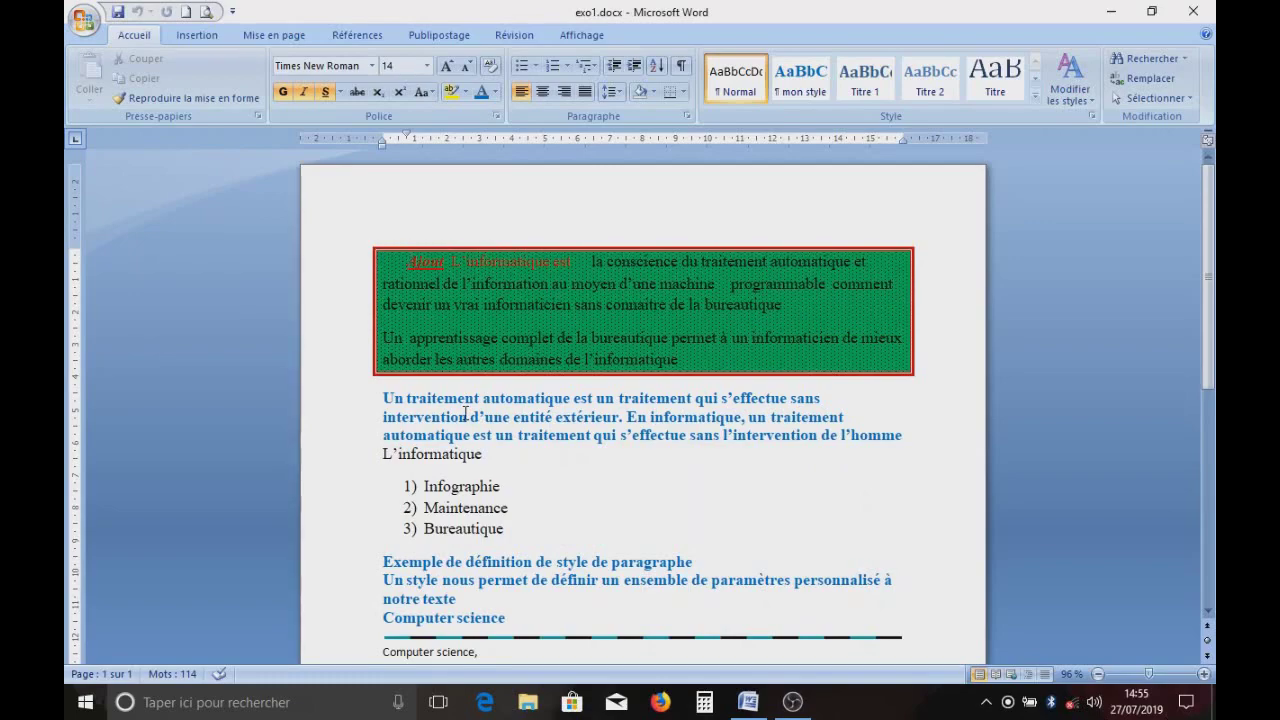
scroll(466, 414, down, 1)
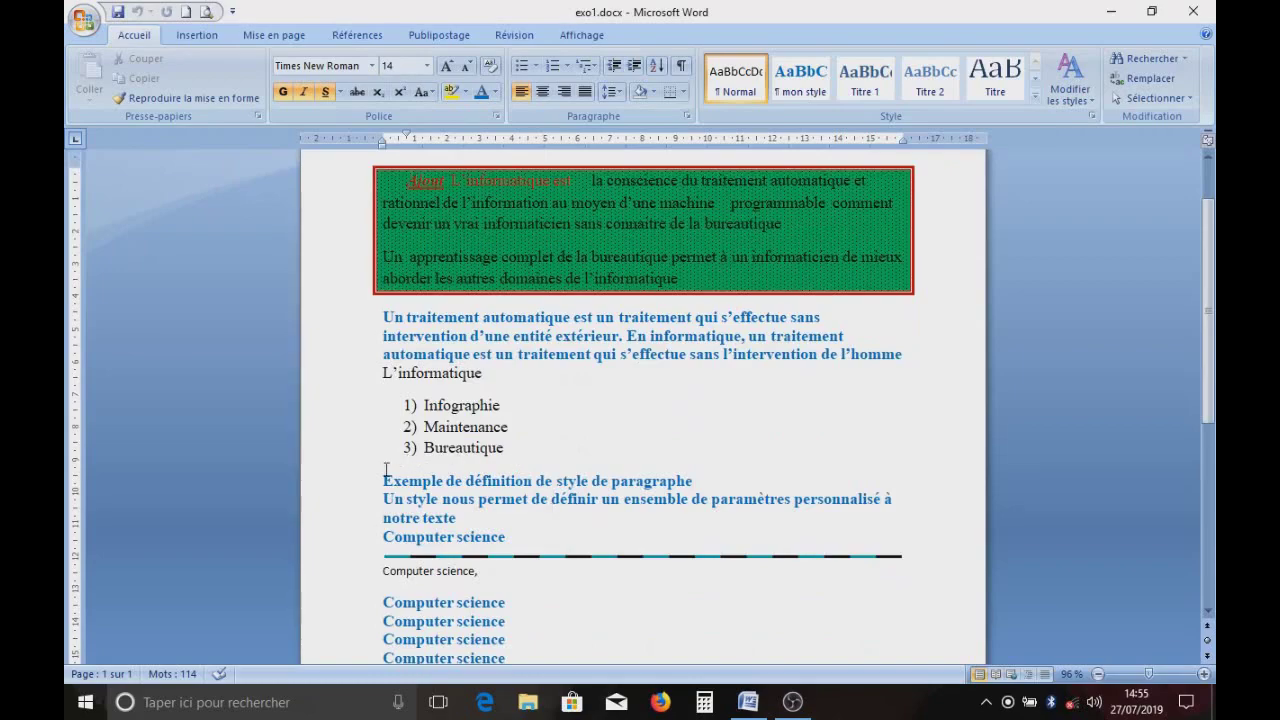
- Add an empty, unnumbered line after the Bureautique list item
click(507, 448)
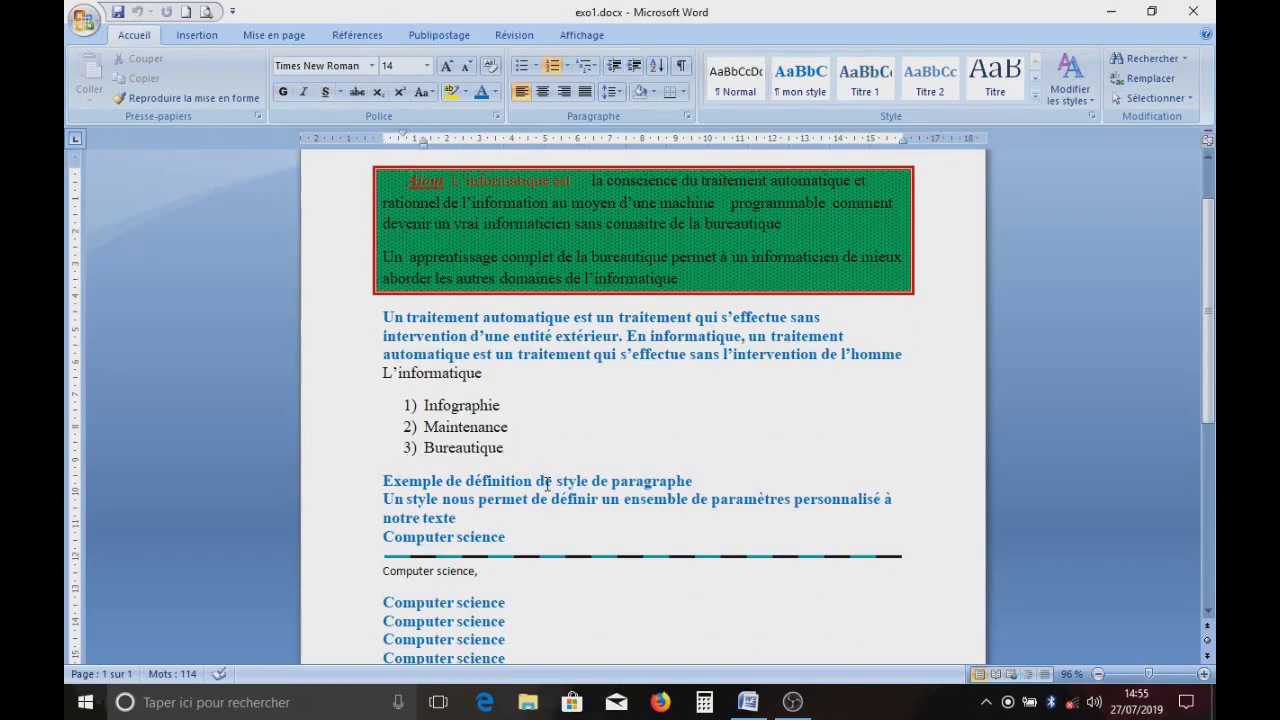
key(Return)
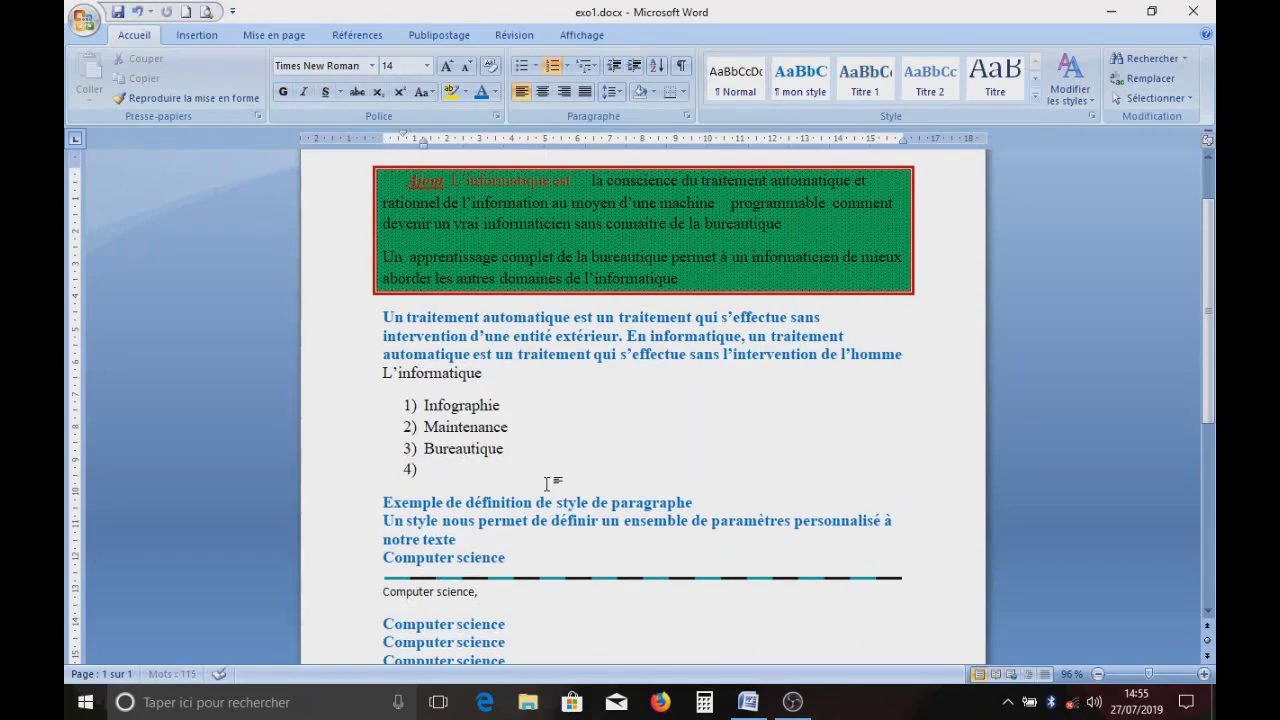
key(BackSpace)
click(195, 38)
click(130, 80)
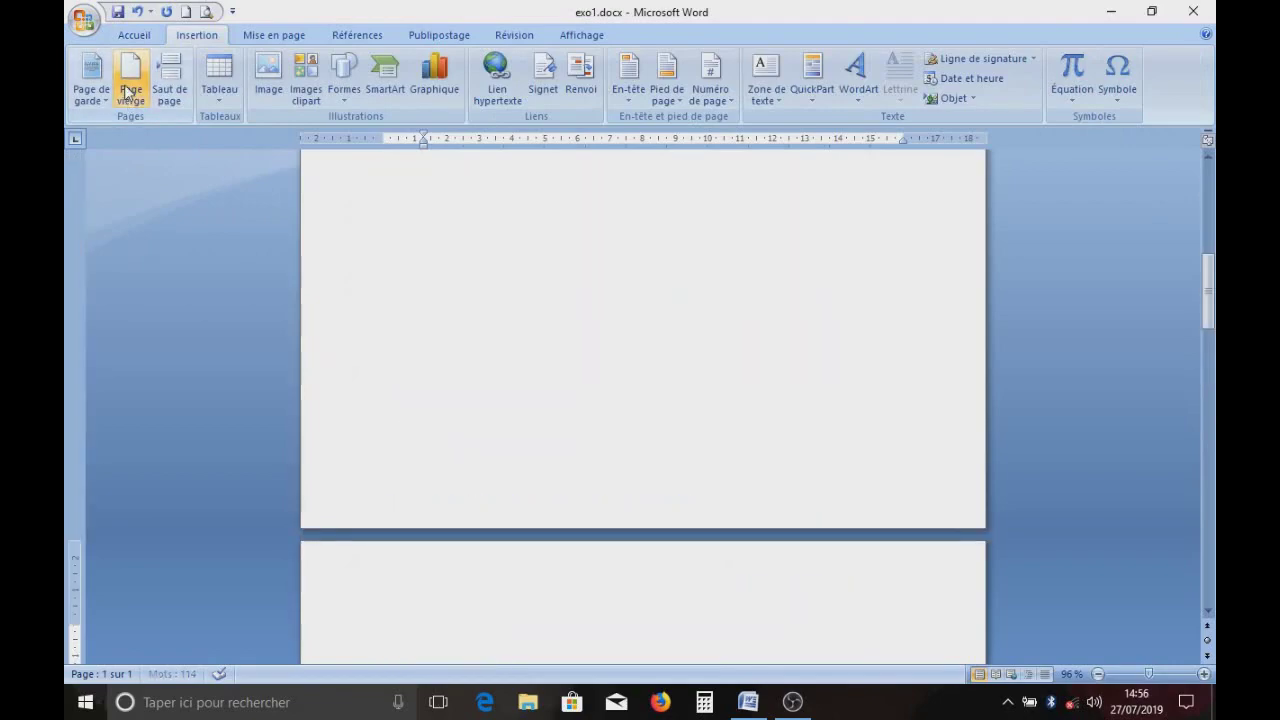
scroll(524, 443, up, 15)
scroll(524, 440, up, 3)
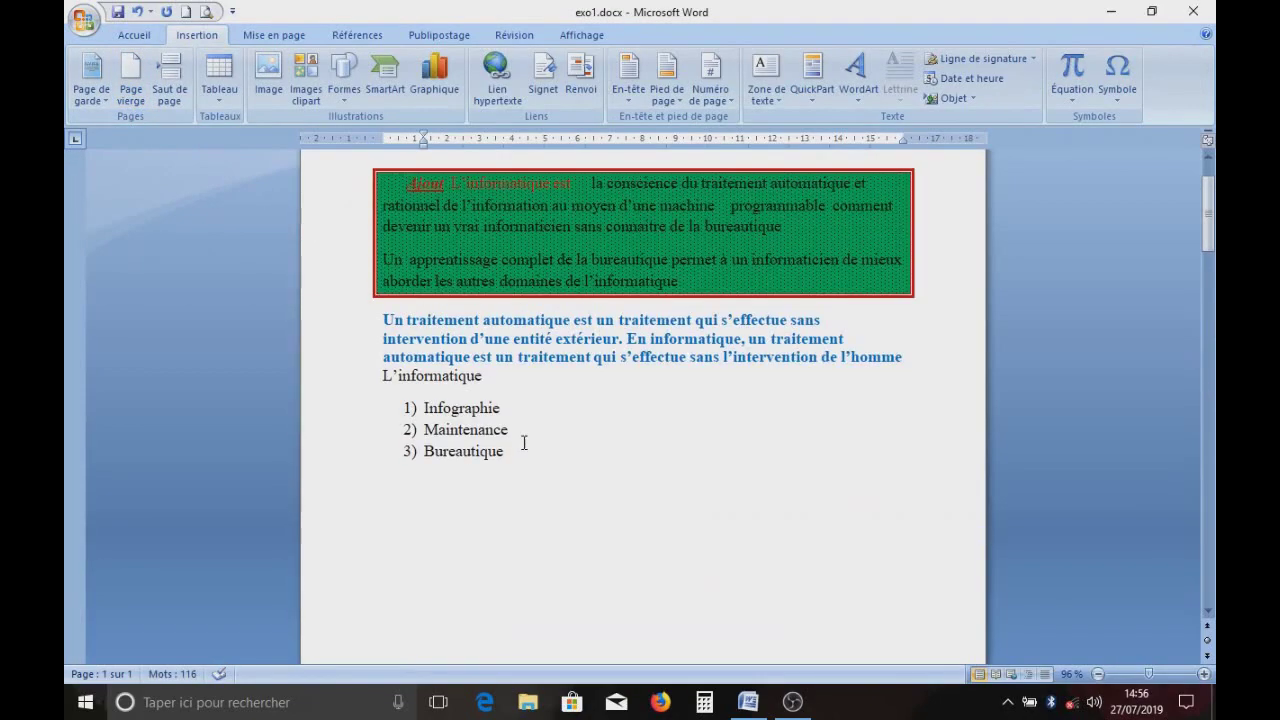
scroll(425, 466, down, 10)
scroll(437, 471, down, 5)
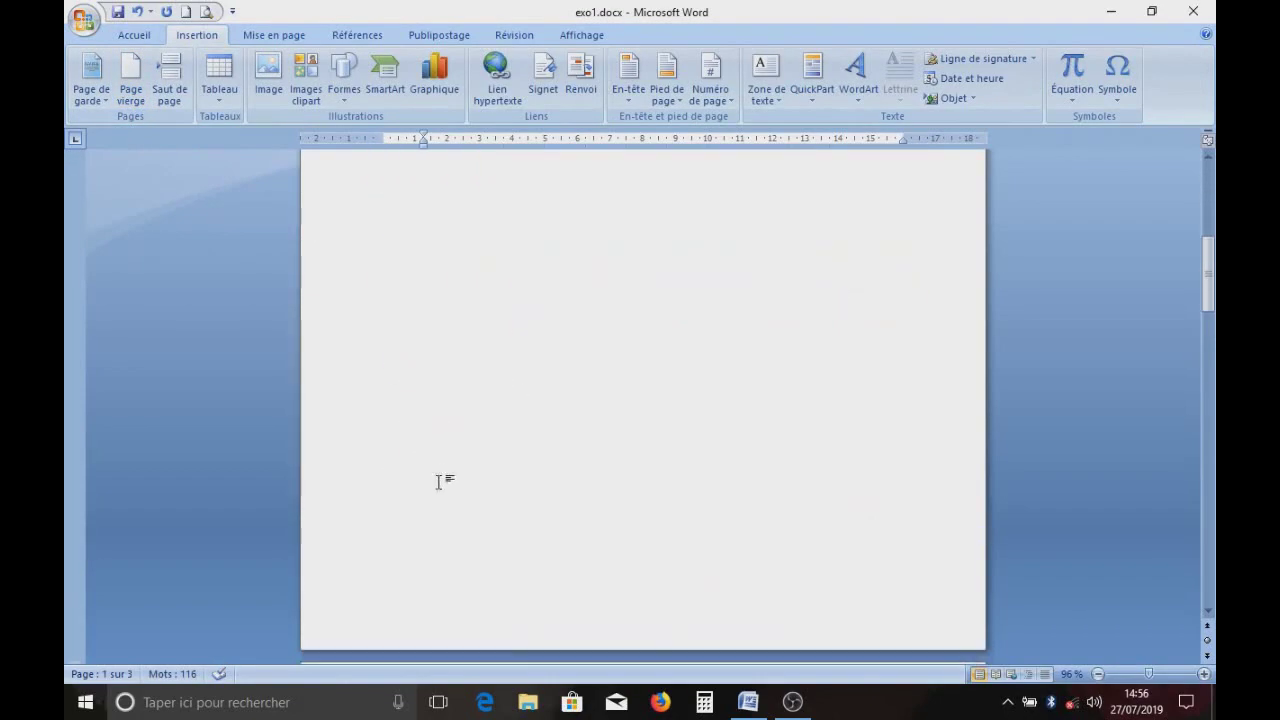
click(400, 283)
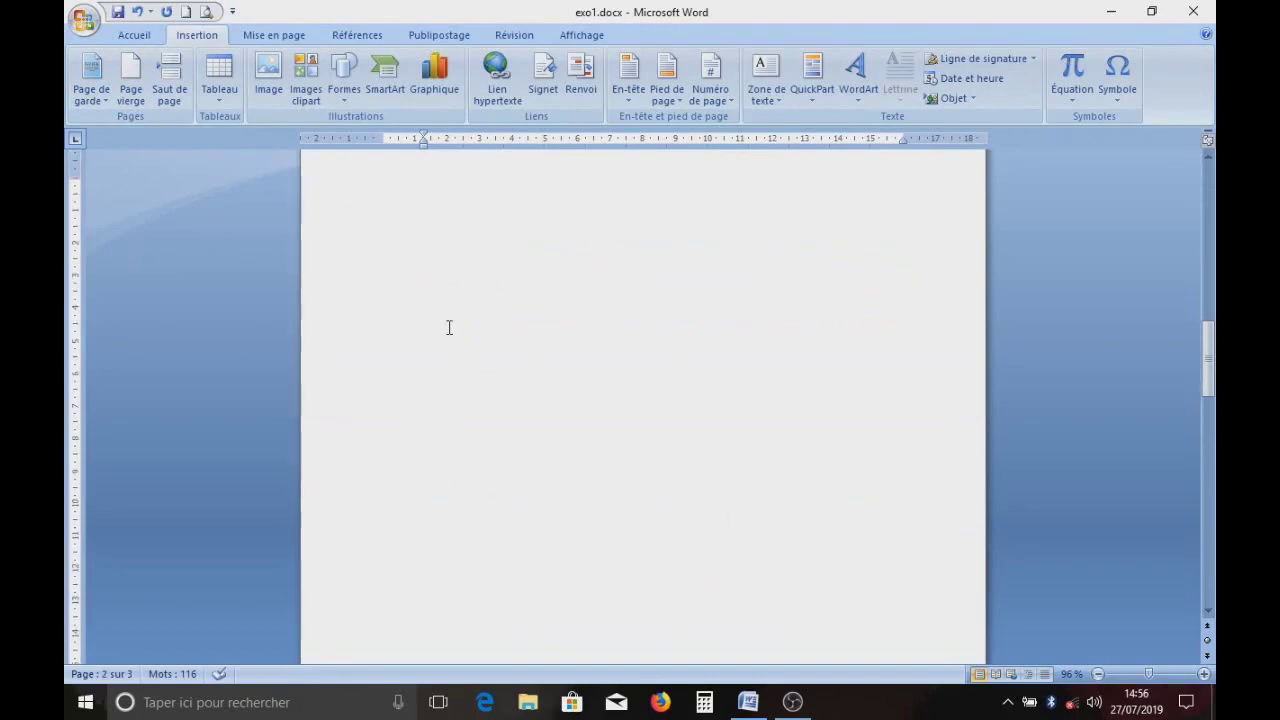
scroll(449, 326, up, 4)
scroll(504, 506, up, 4)
scroll(500, 508, up, 11)
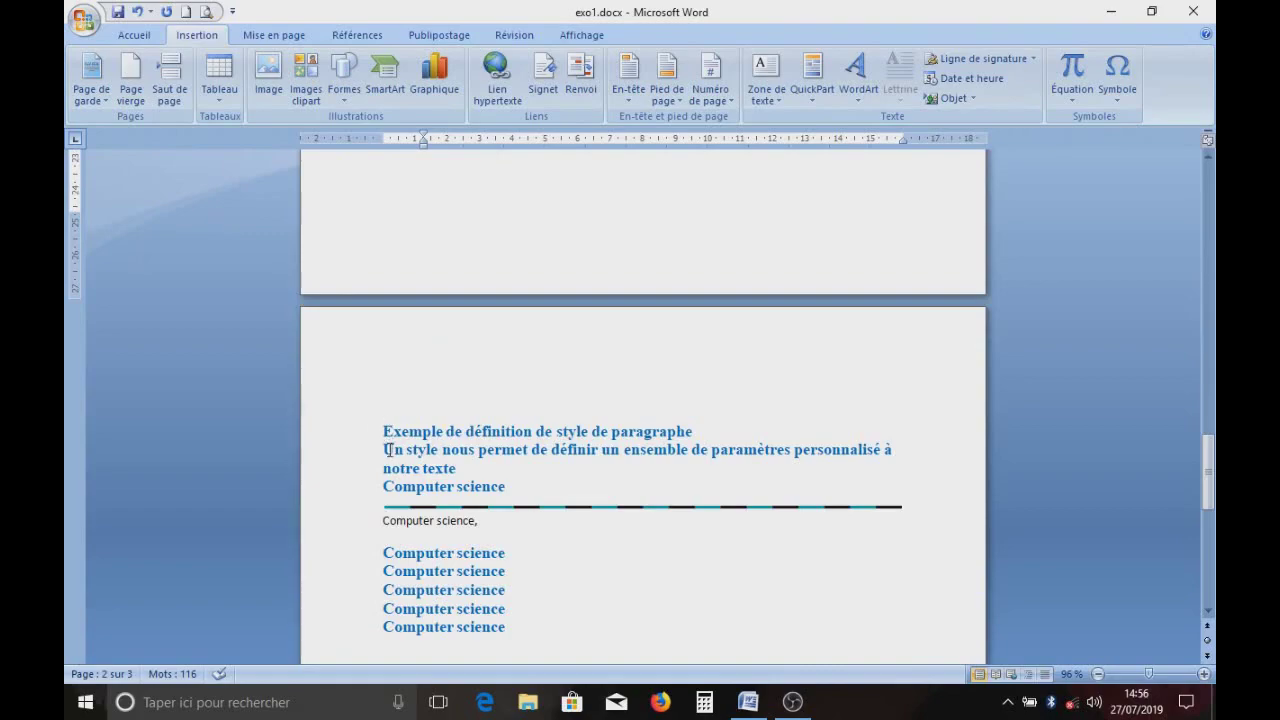
scroll(380, 263, up, 2)
scroll(382, 264, up, 4)
scroll(382, 264, up, 2)
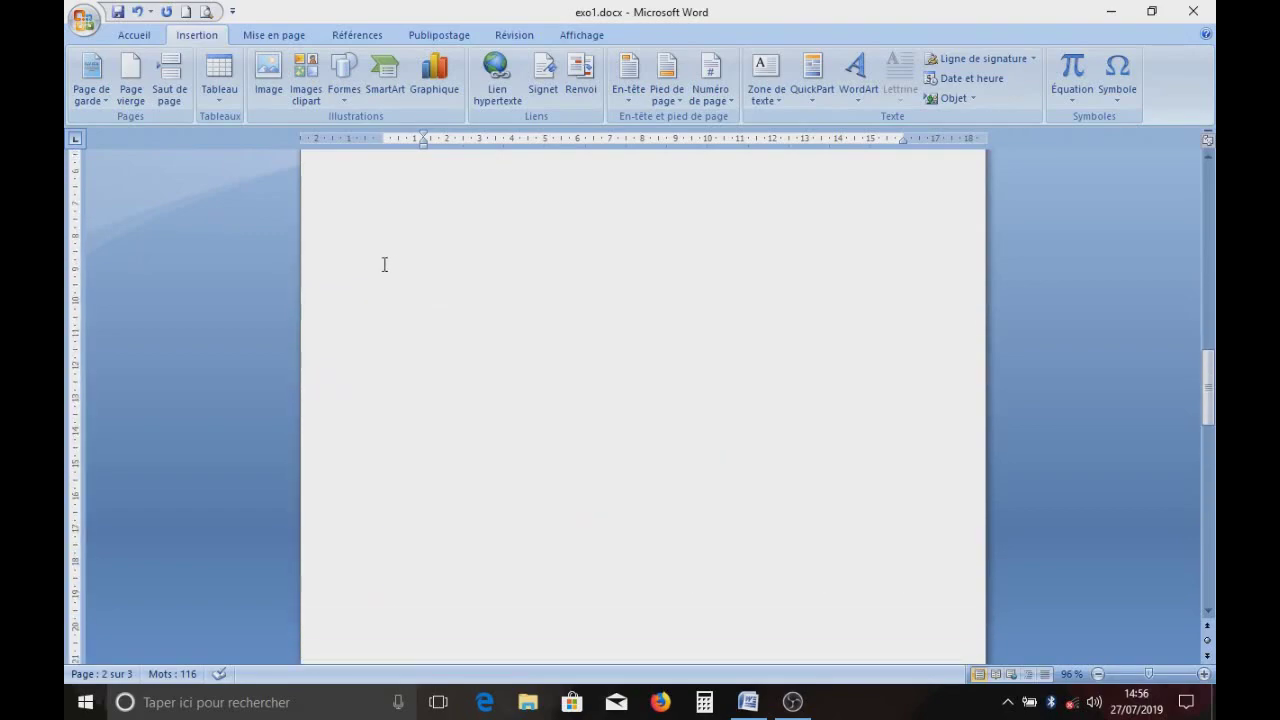
scroll(423, 263, up, 10)
scroll(430, 275, down, 1)
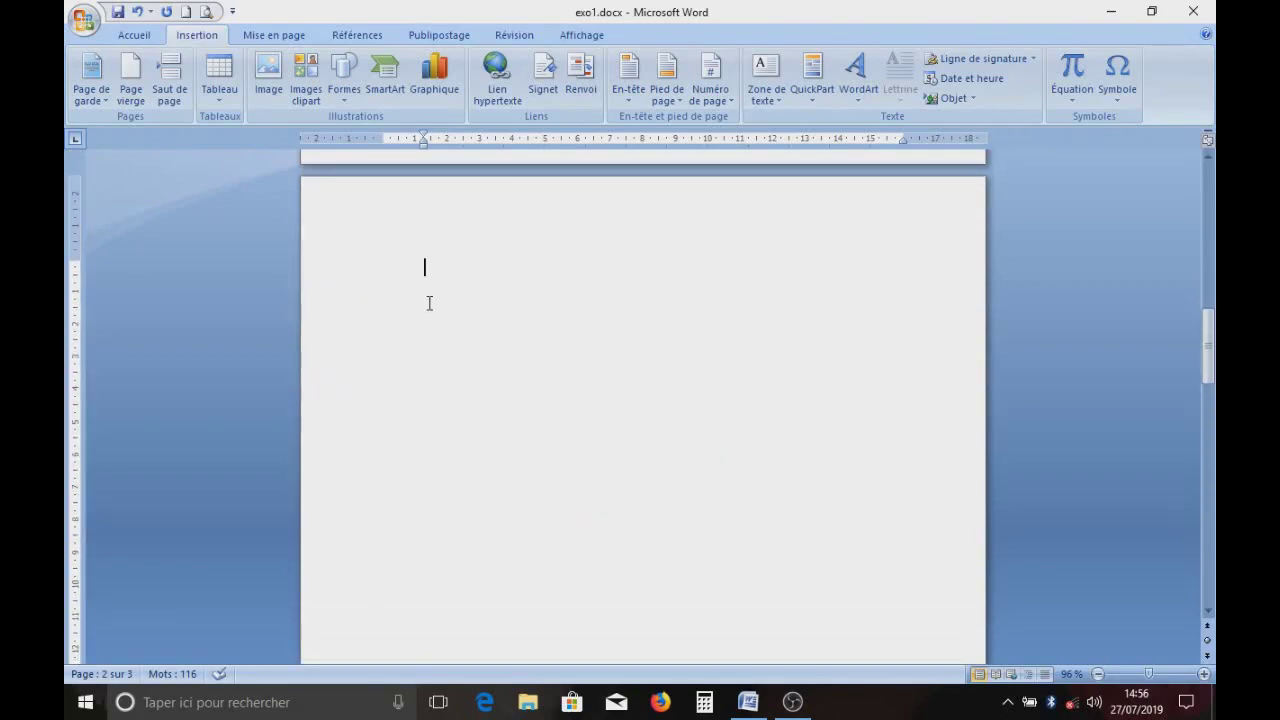
scroll(430, 300, up, 1)
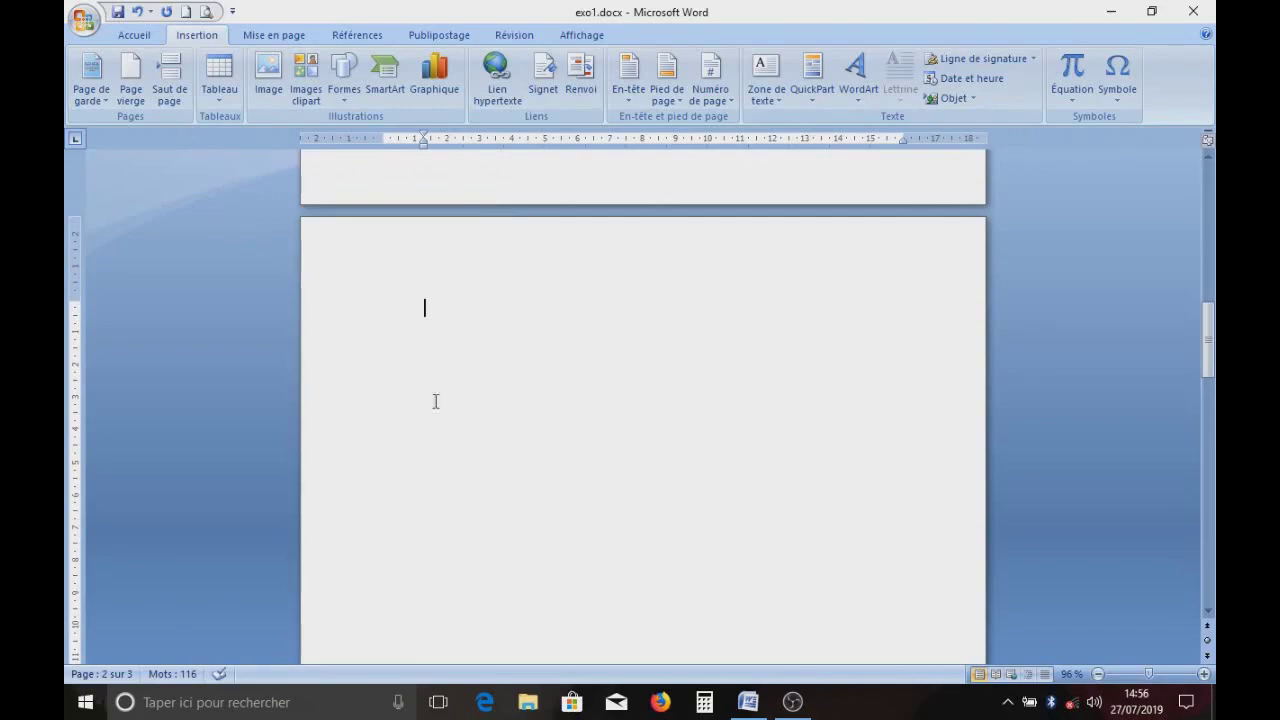
click(136, 13)
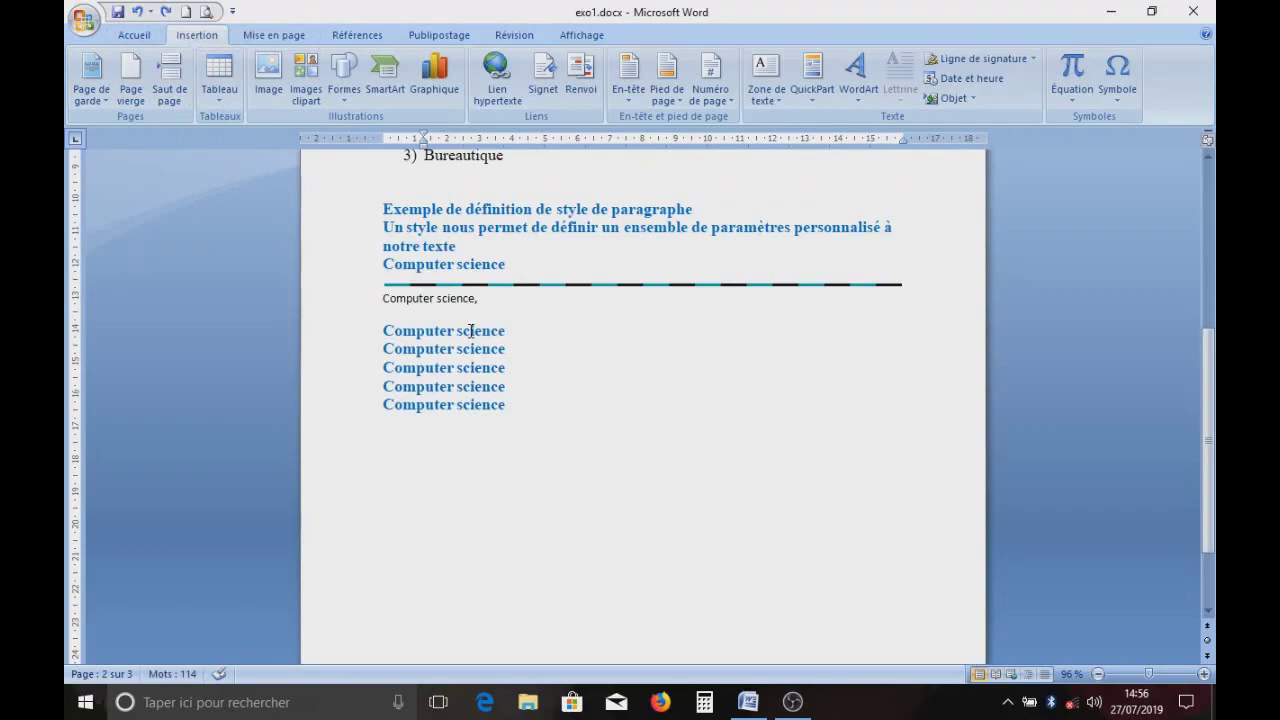
scroll(456, 268, up, 4)
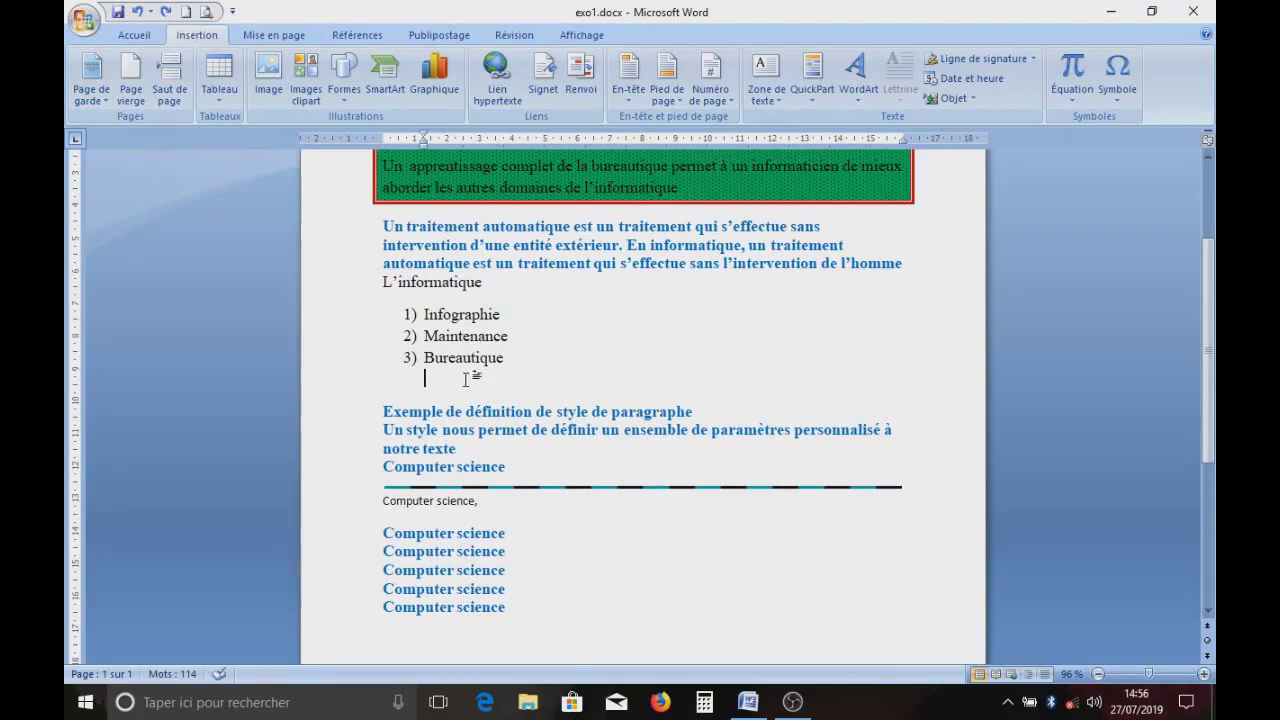
scroll(466, 385, down, 6)
scroll(466, 388, up, 4)
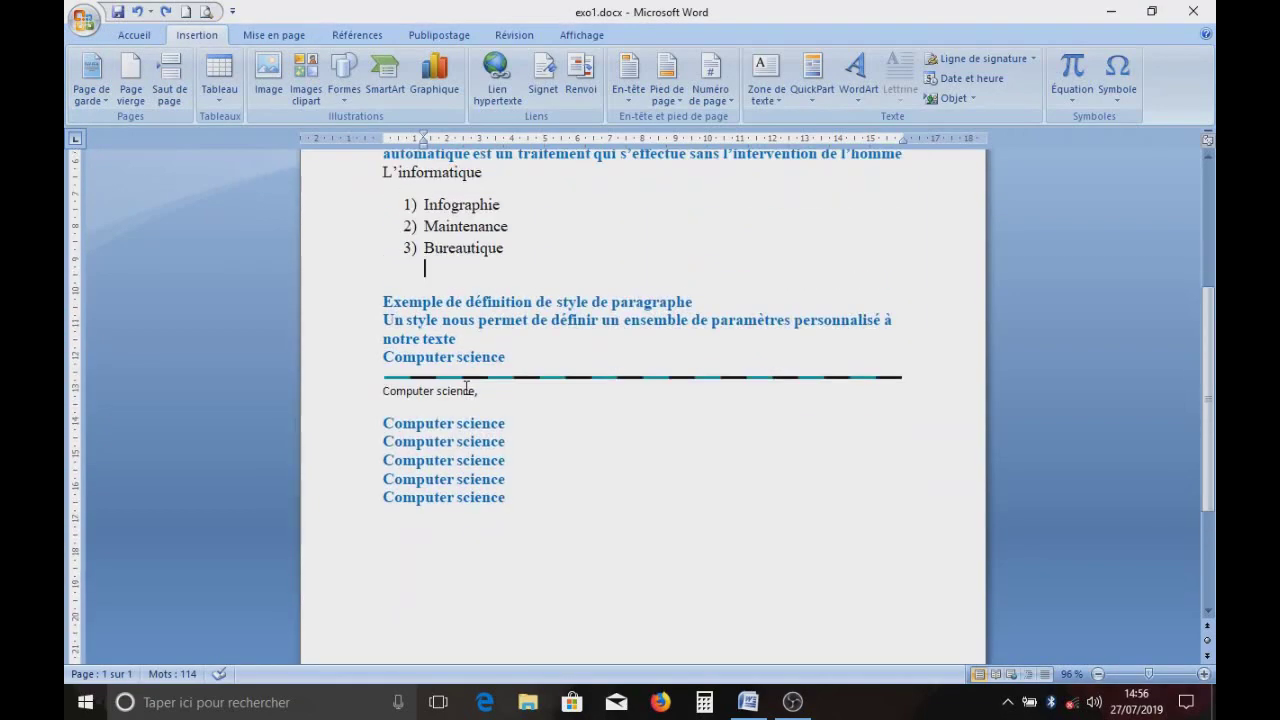
scroll(466, 388, up, 3)
scroll(466, 387, up, 3)
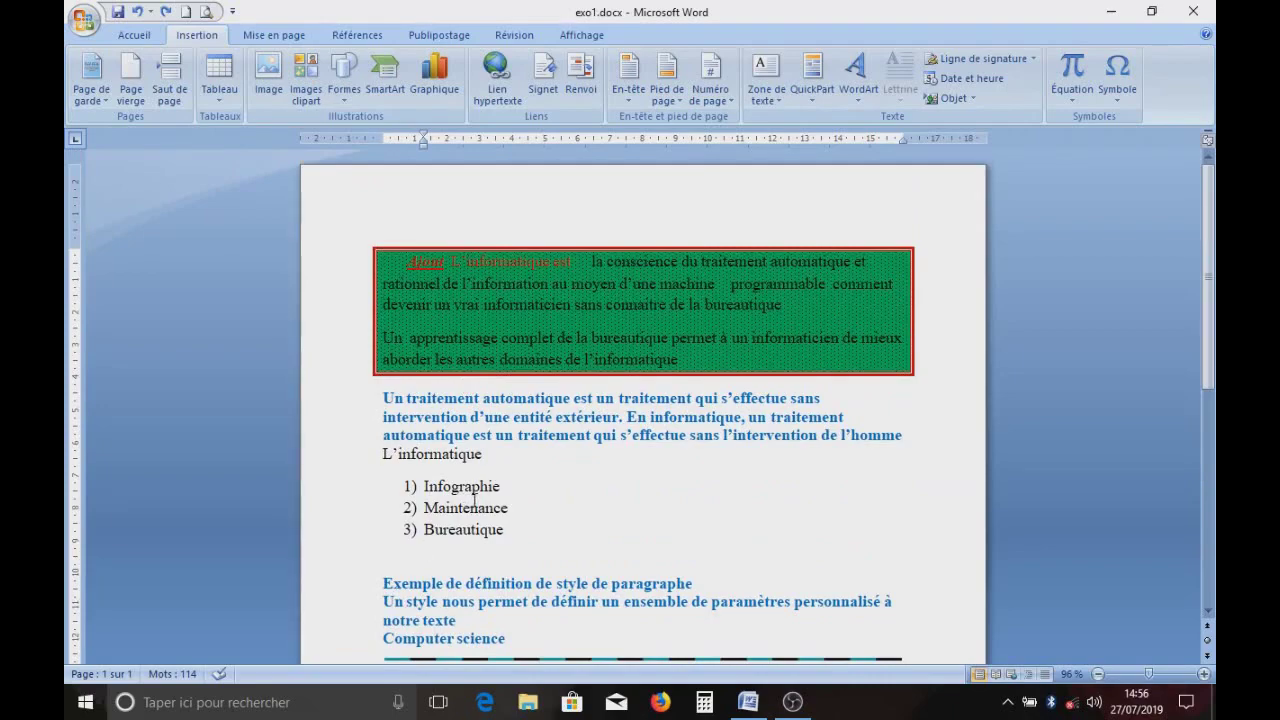
scroll(528, 566, down, 3)
scroll(514, 551, down, 3)
scroll(514, 551, down, 2)
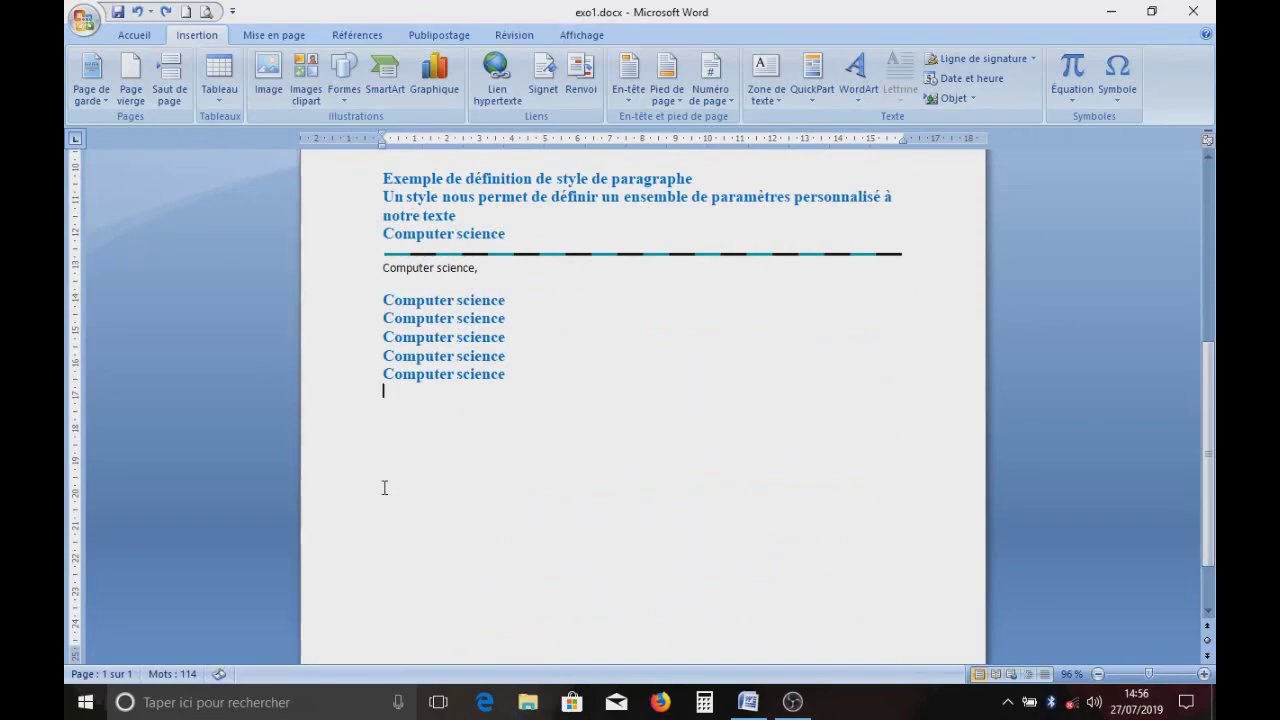
key(Return)
key(Return)
key(Return)
key(Return)
key(Return)
key(Return)
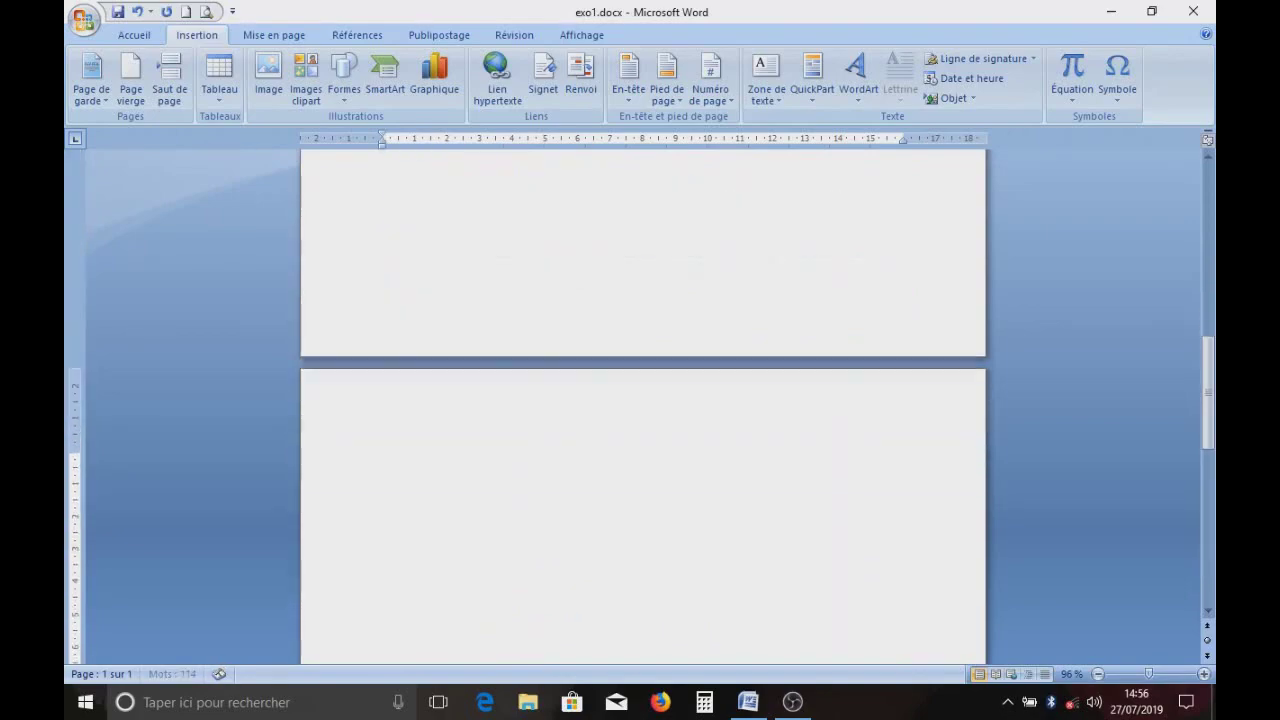
key(Return)
key(Return)
key(Return)
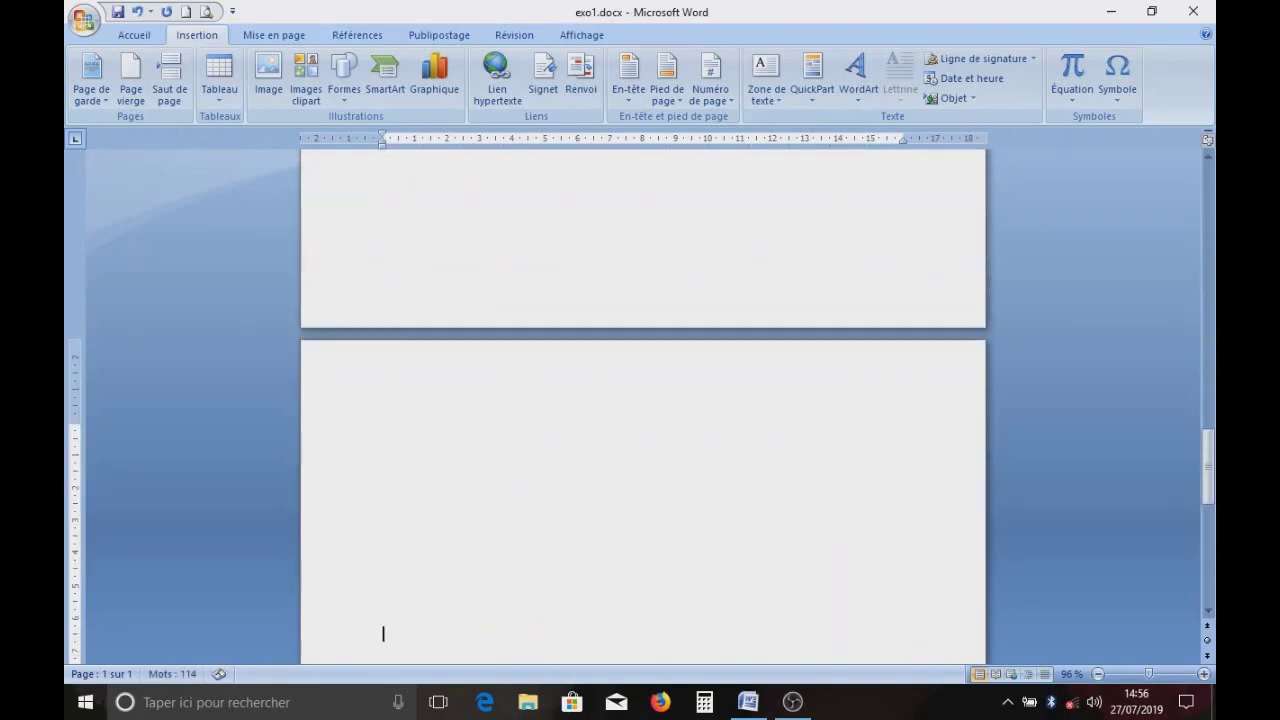
scroll(430, 360, up, 5)
scroll(457, 370, up, 5)
scroll(470, 360, up, 5)
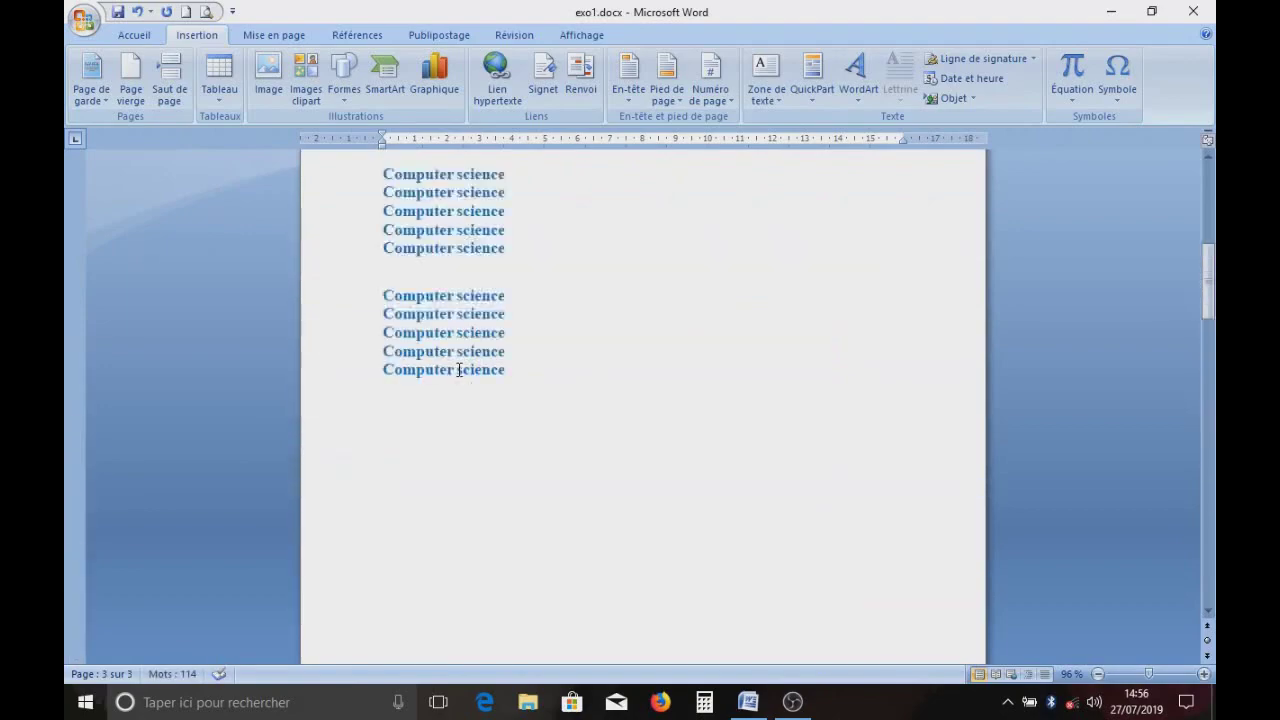
scroll(492, 355, up, 5)
scroll(450, 292, up, 2)
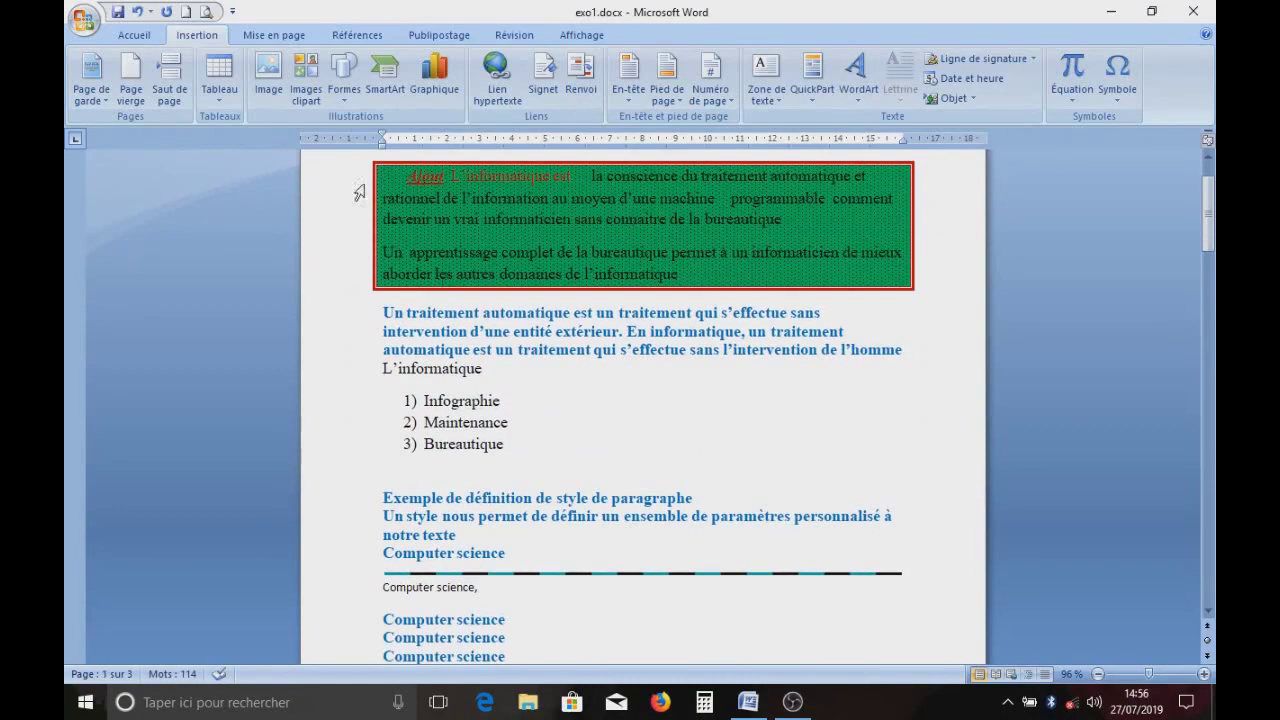
scroll(457, 509, down, 5)
scroll(469, 517, down, 5)
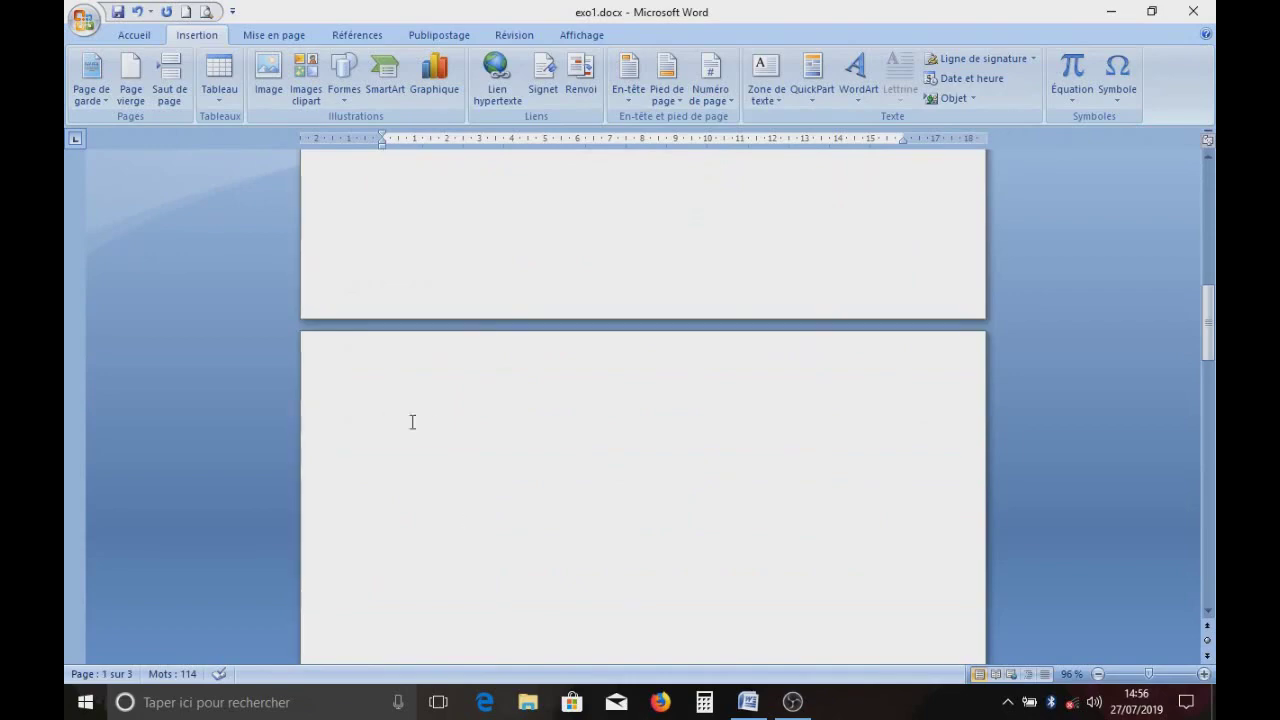
scroll(433, 472, down, 3)
scroll(433, 472, down, 5)
scroll(494, 526, down, 5)
scroll(480, 434, up, 3)
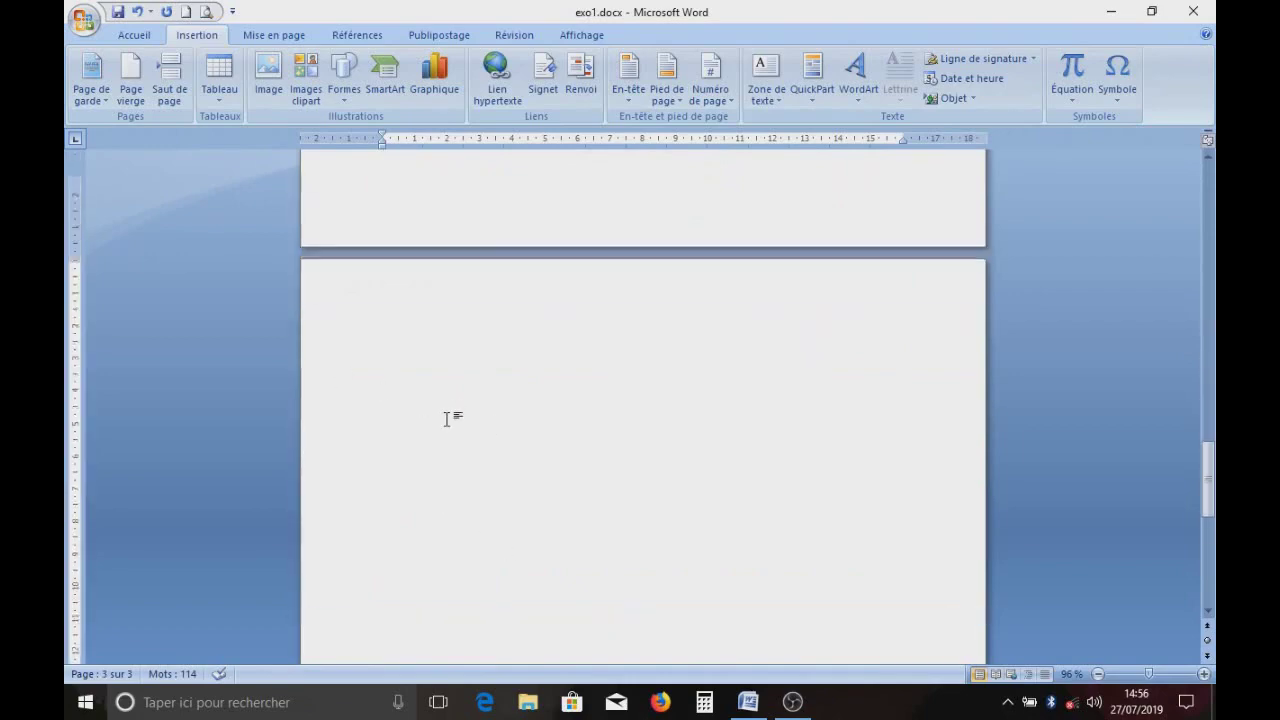
scroll(449, 420, up, 1)
scroll(440, 470, down, 6)
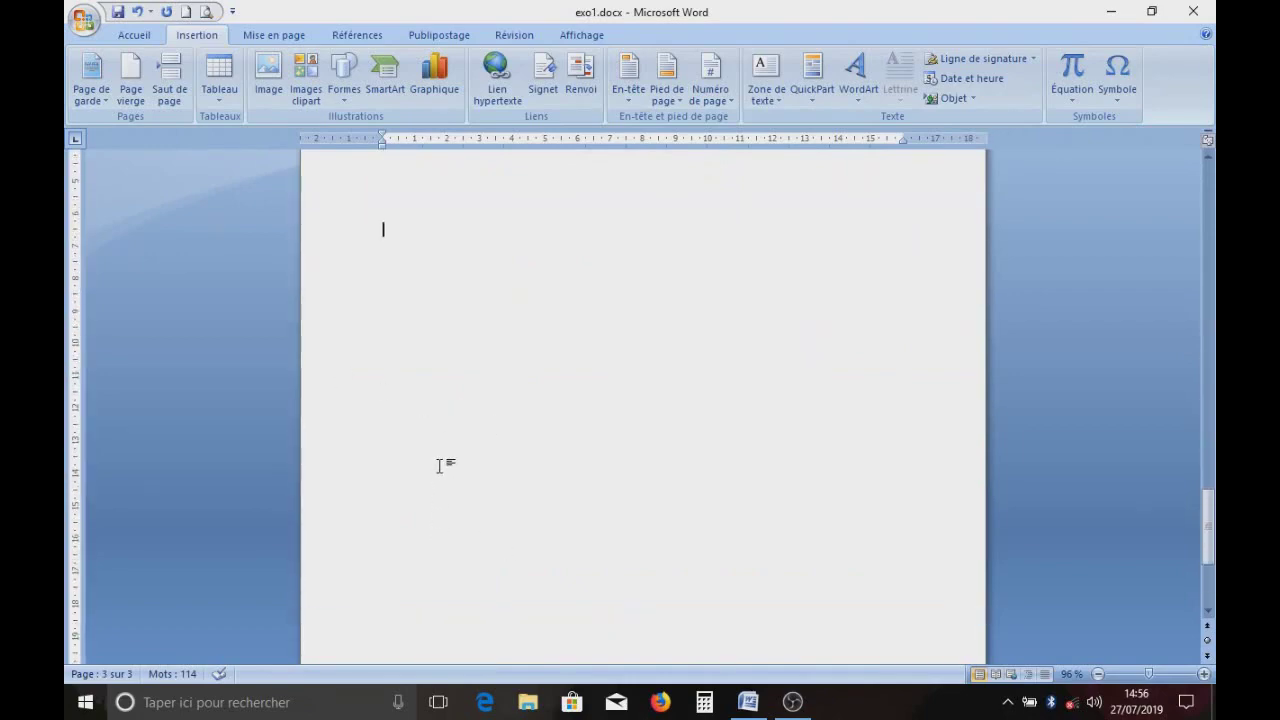
scroll(441, 466, up, 5)
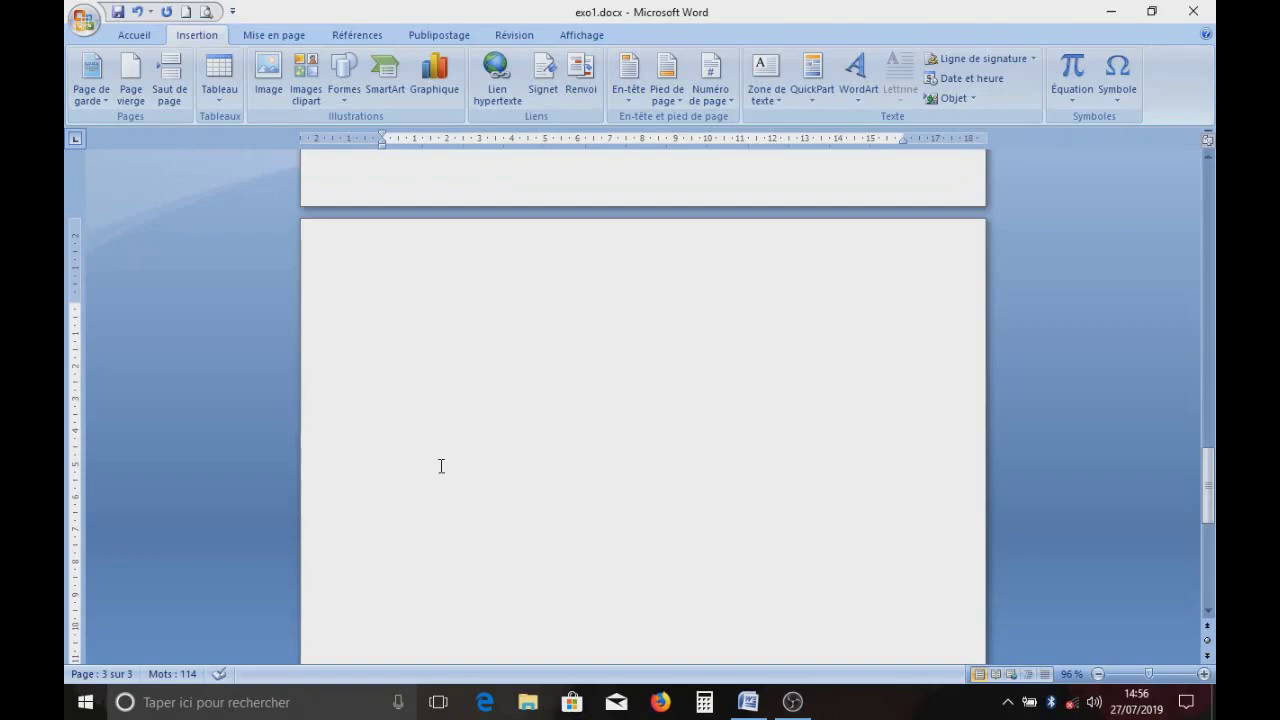
scroll(454, 458, down, 3)
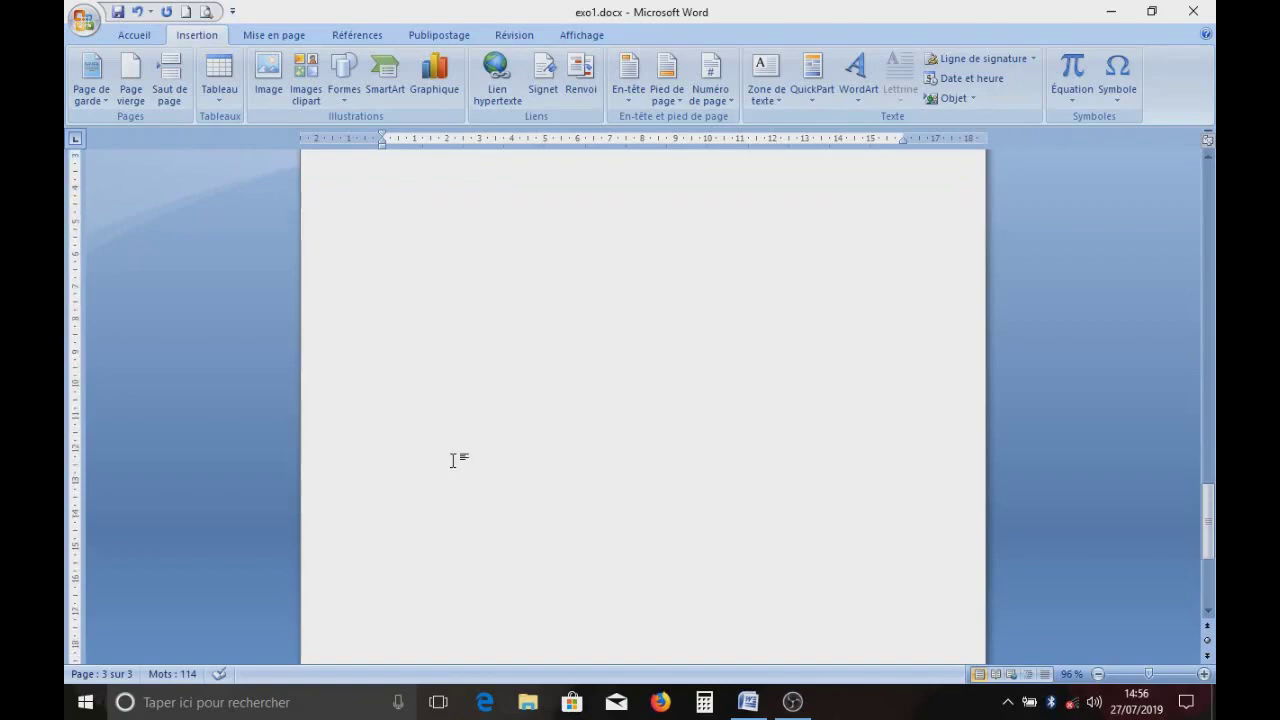
scroll(452, 457, down, 2)
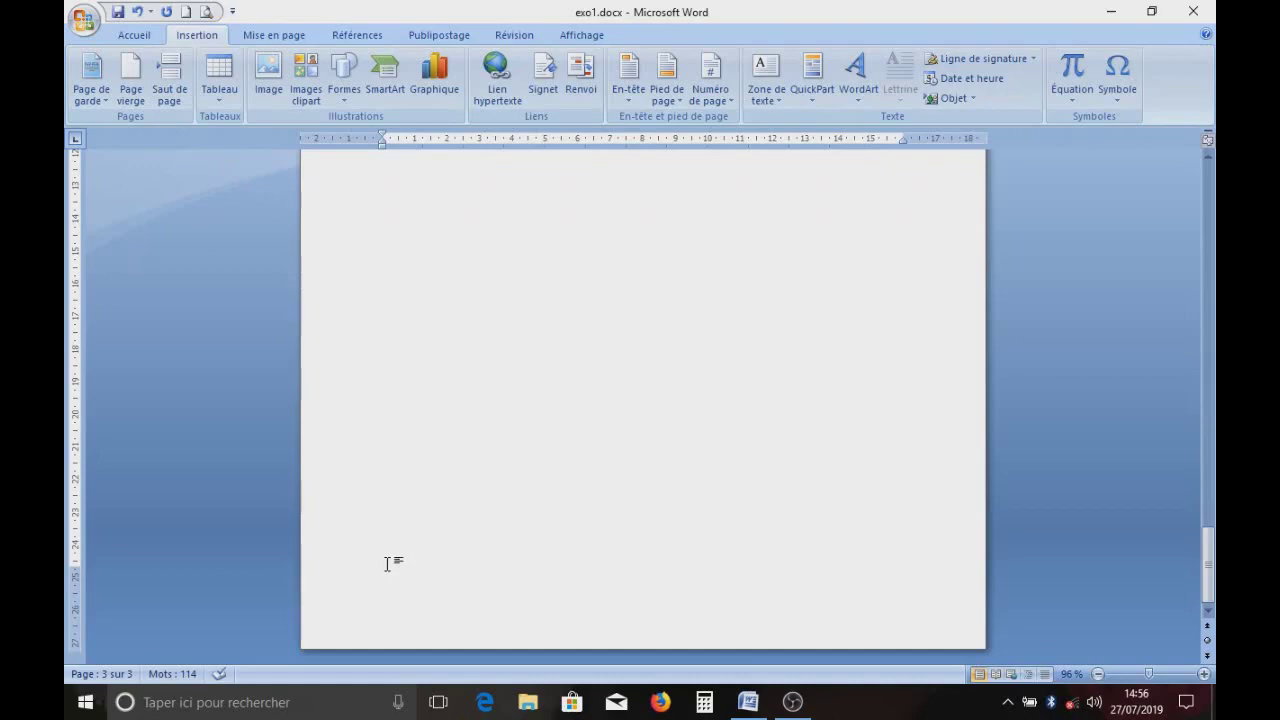
scroll(407, 537, up, 1)
scroll(407, 537, up, 2)
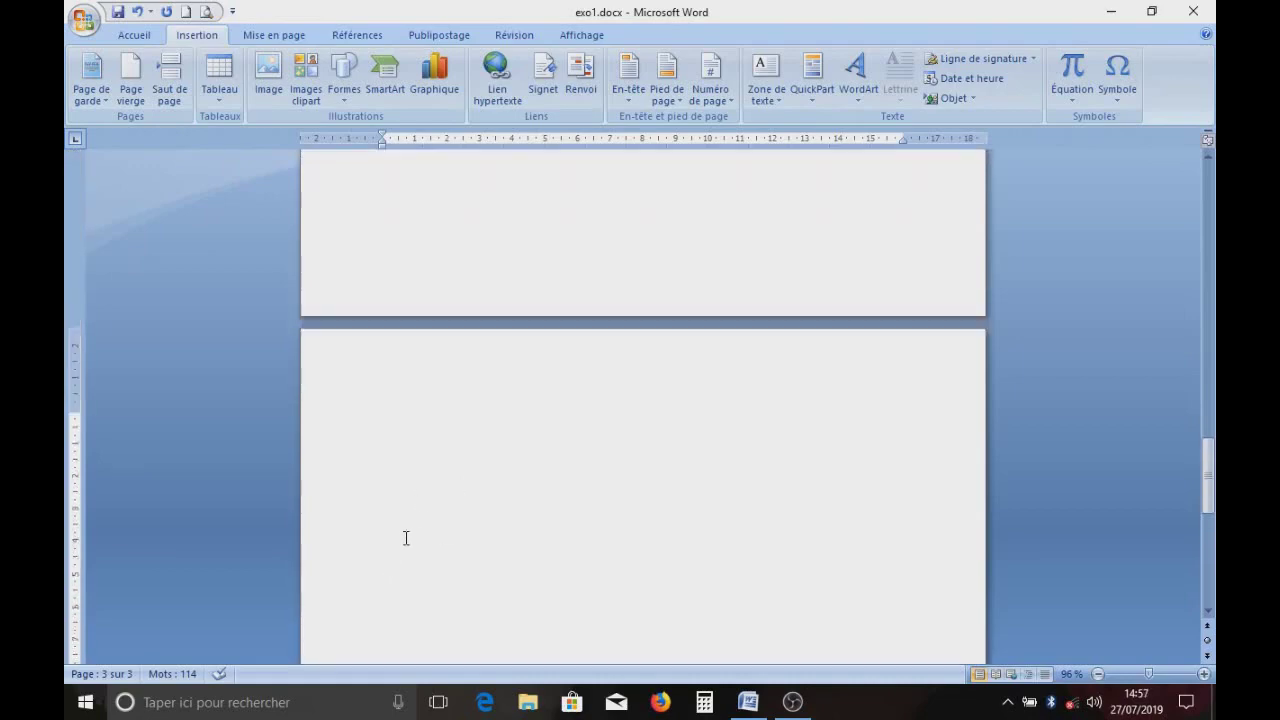
scroll(407, 537, up, 1)
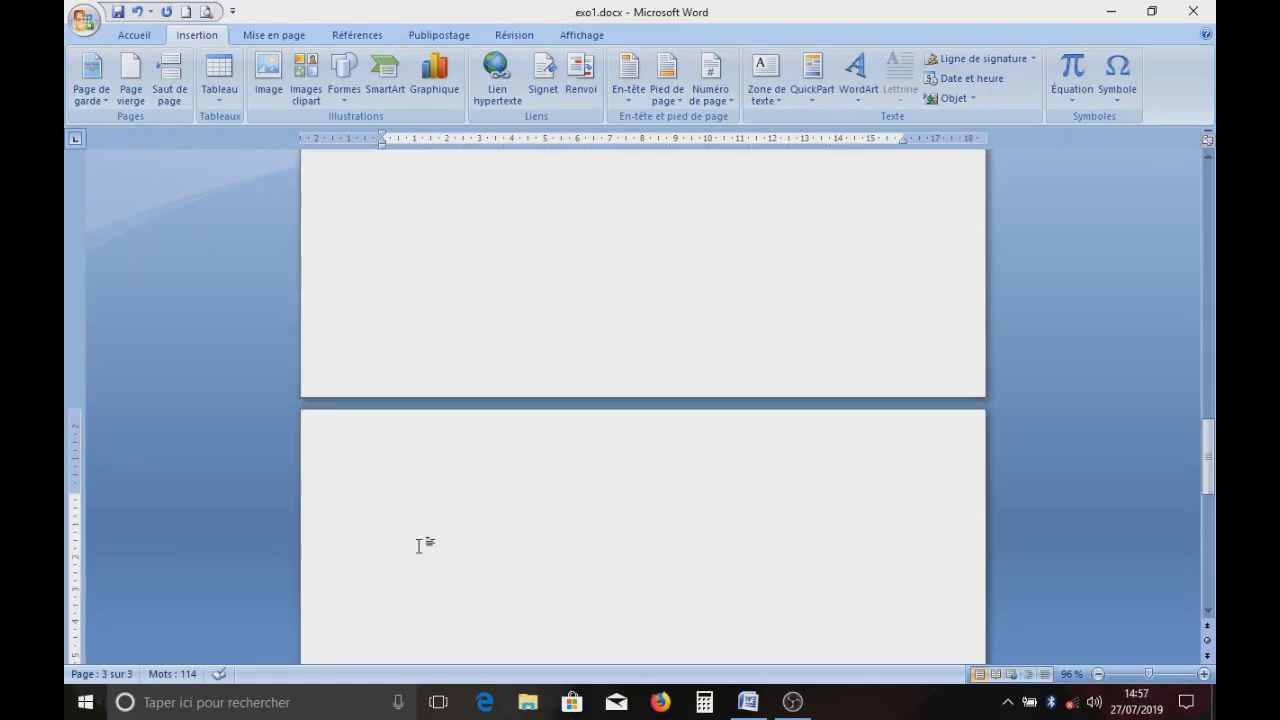
- Backspace from the top of empty page 3 to remove the break before it
click(382, 535)
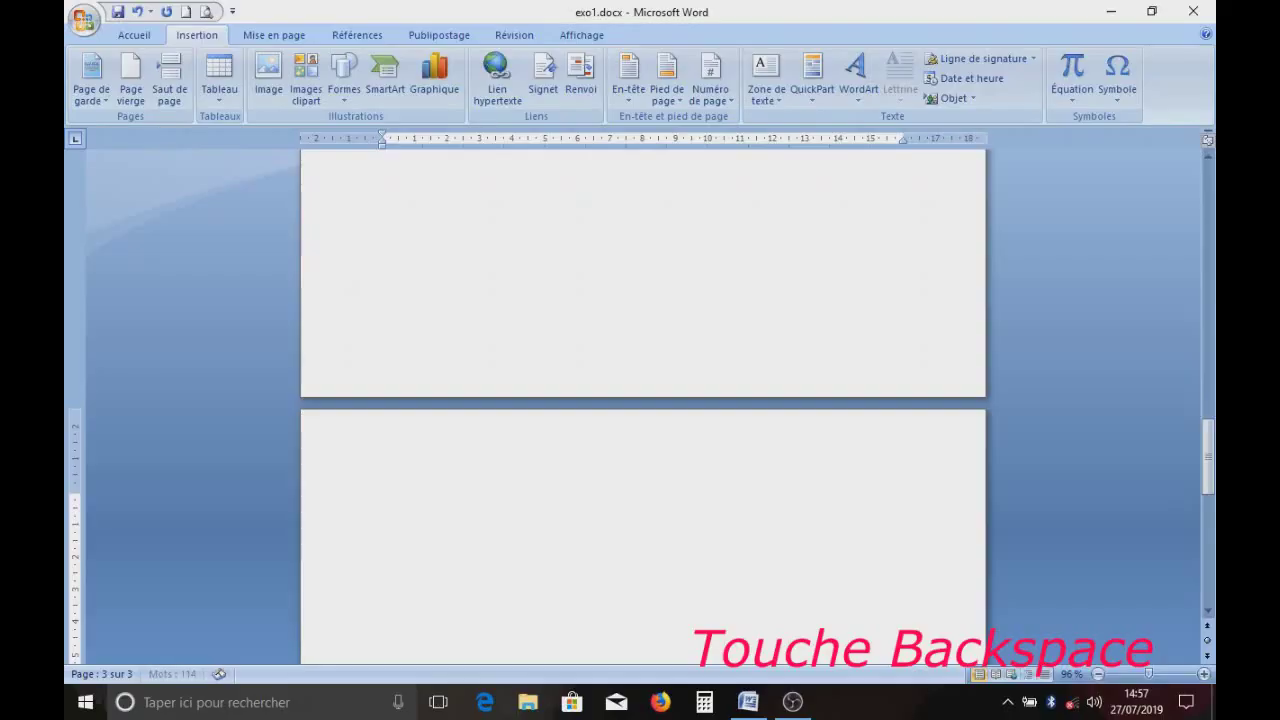
key(BackSpace)
key(BackSpace)
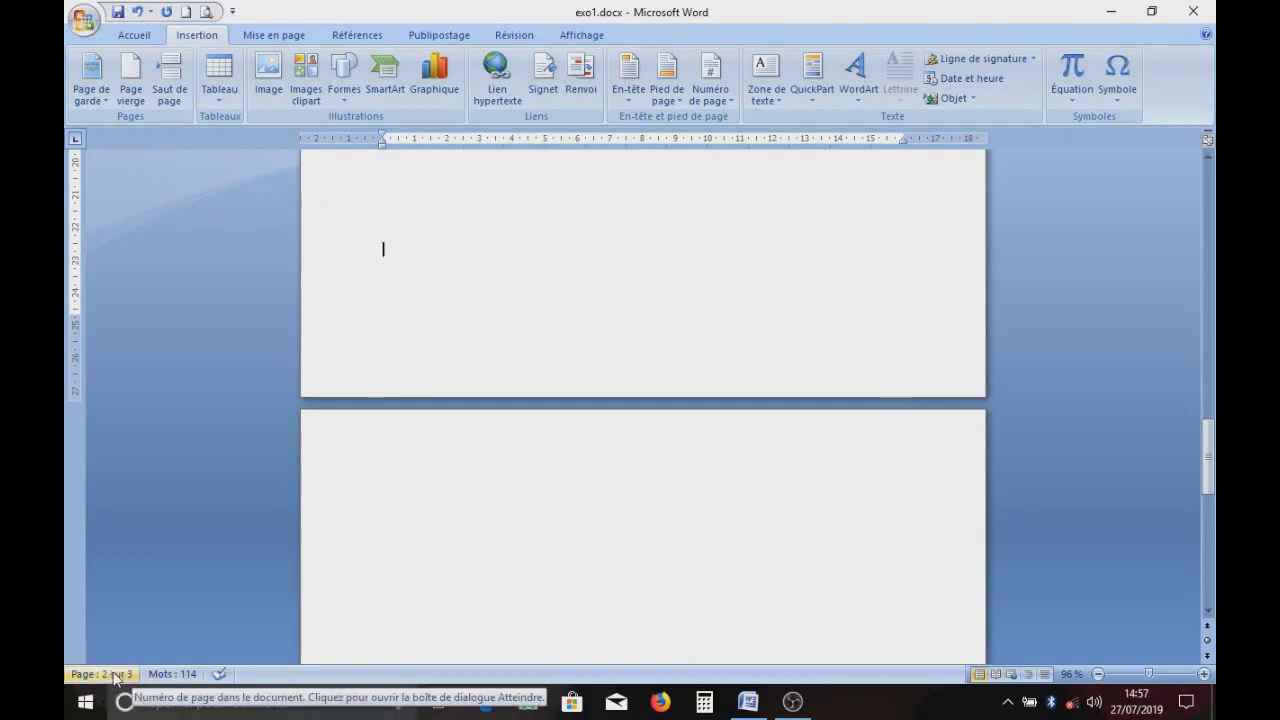
scroll(351, 580, down, 10)
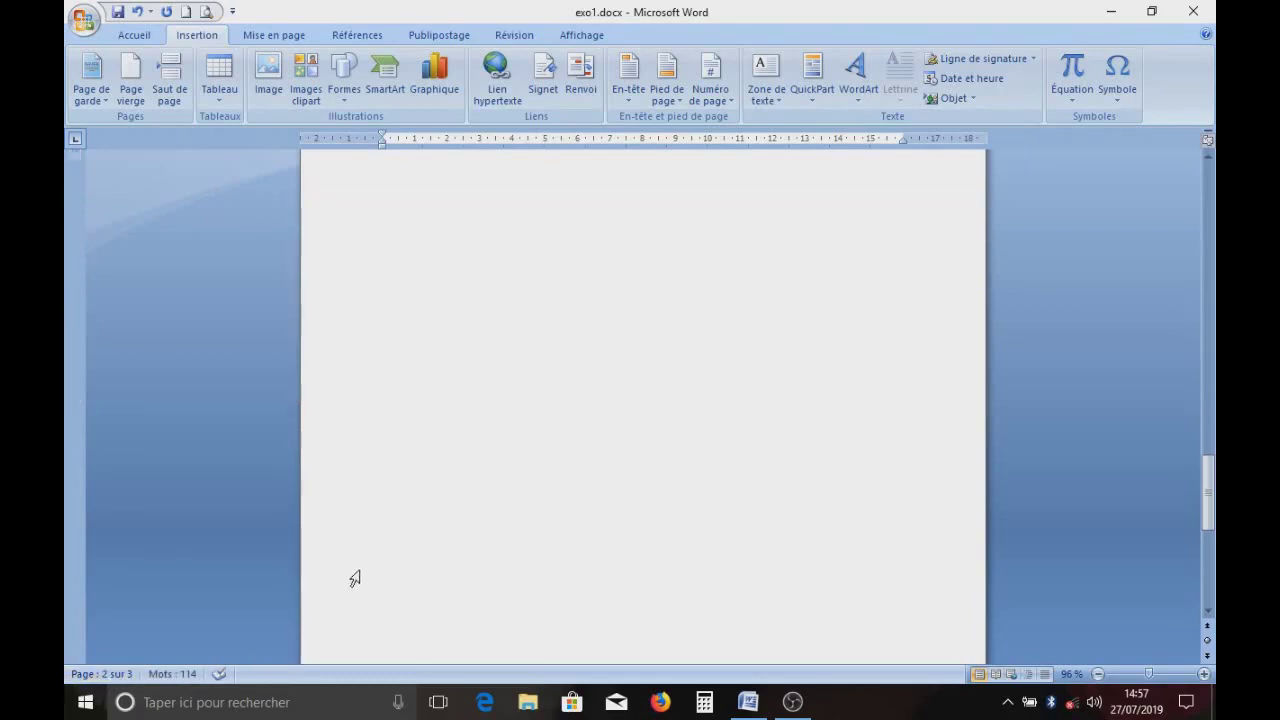
scroll(401, 573, down, 3)
scroll(401, 560, up, 15)
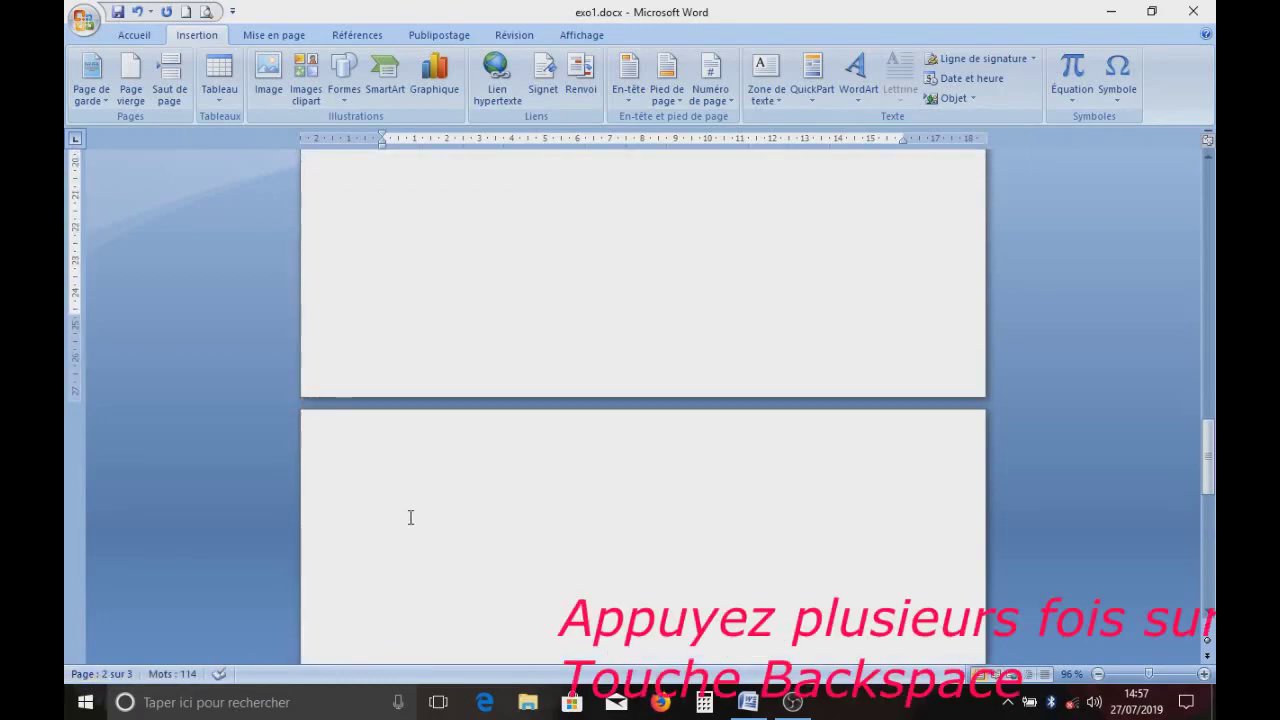
key(BackSpace)
key(BackSpace)
key(BackSpace)
key(BackSpace)
key(BackSpace)
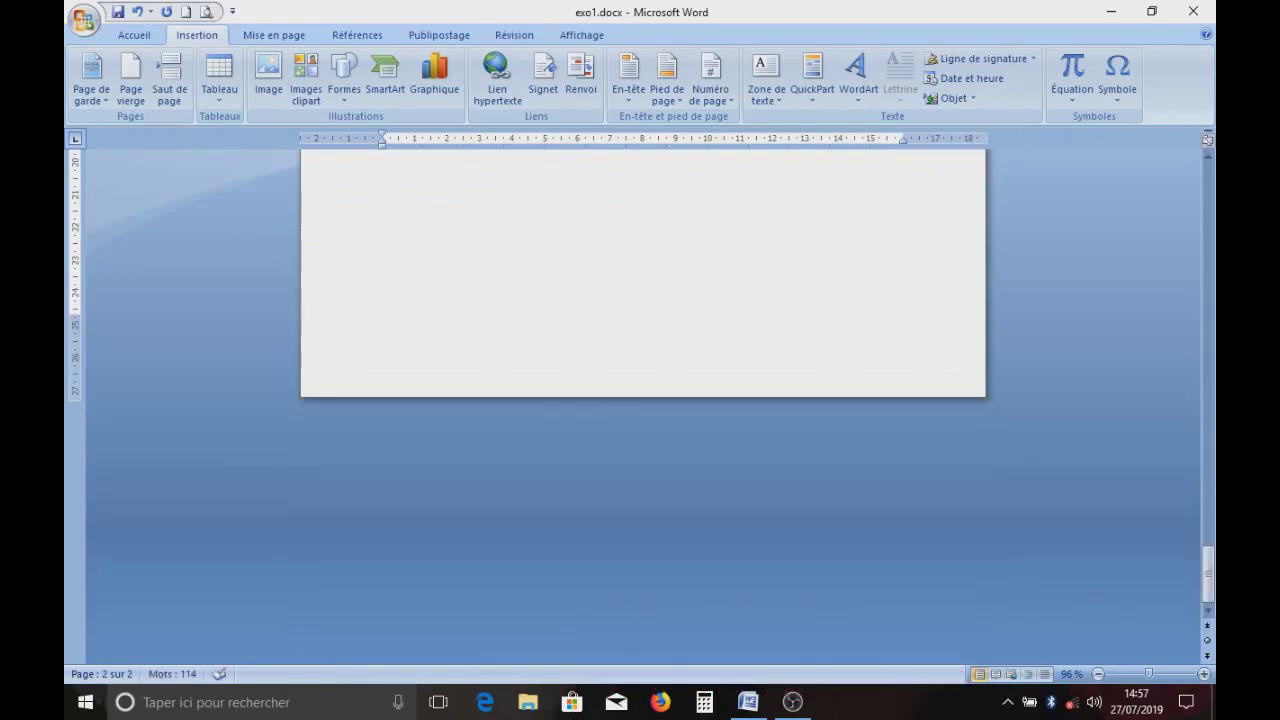
key(Return)
key(Return)
key(Return)
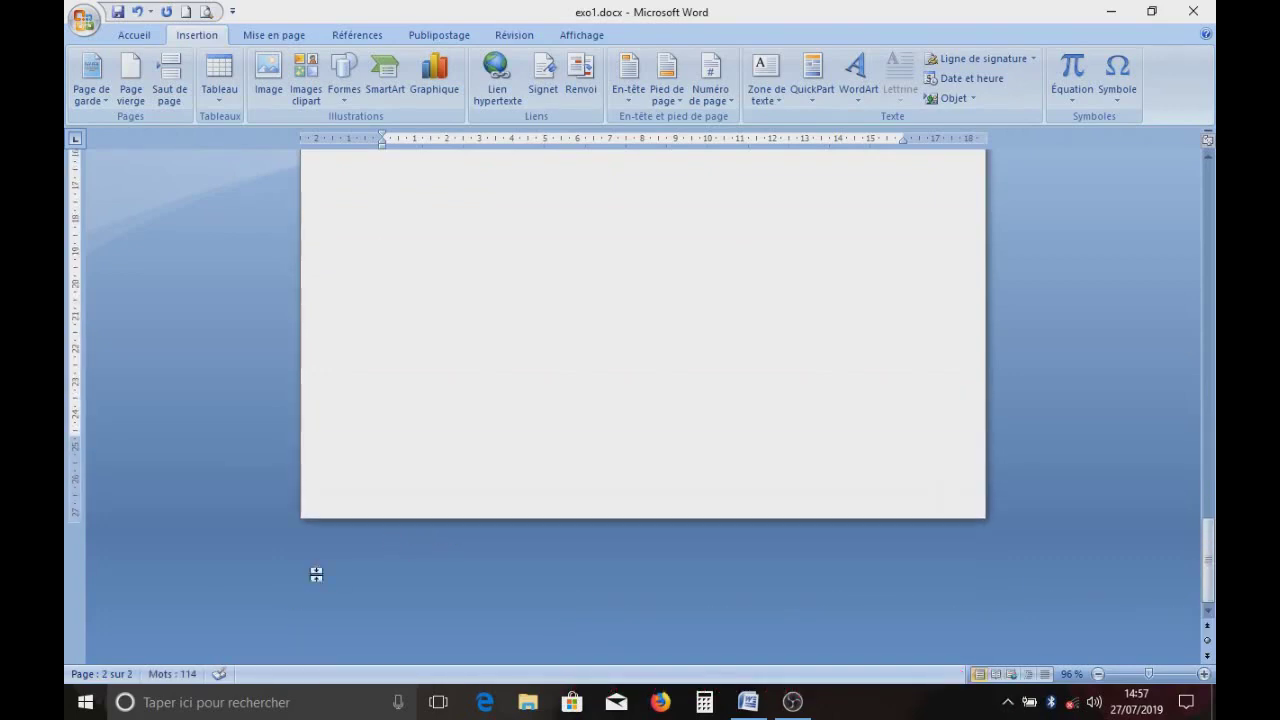
- Remove the leftover empty lines on page 2 so the document returns to two pages
scroll(340, 490, up, 8)
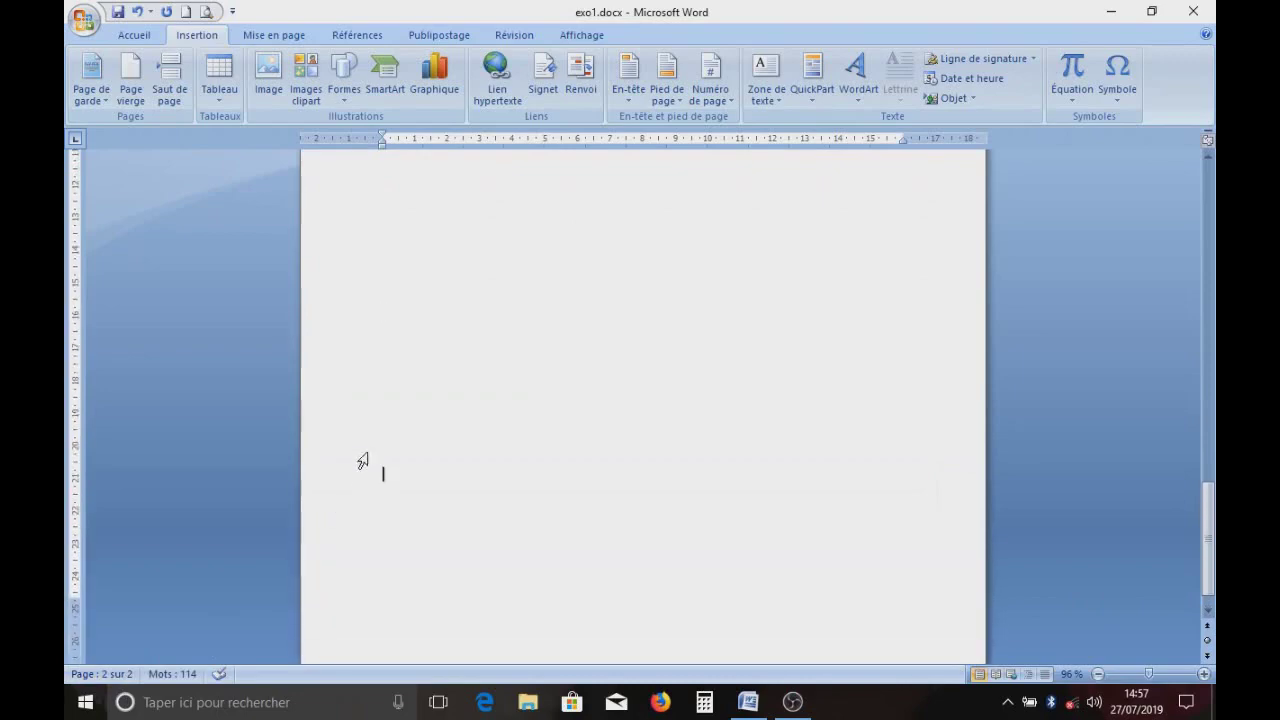
scroll(381, 482, up, 3)
scroll(400, 477, up, 3)
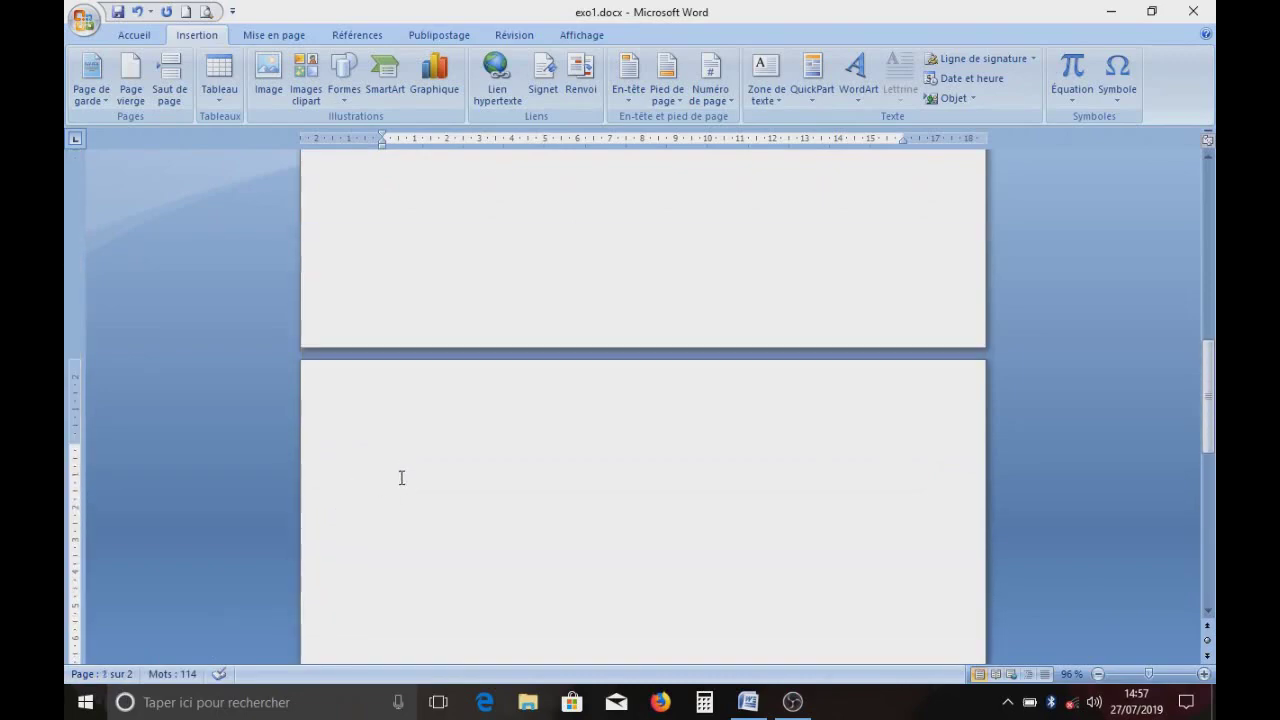
scroll(403, 505, up, 3)
scroll(403, 505, down, 9)
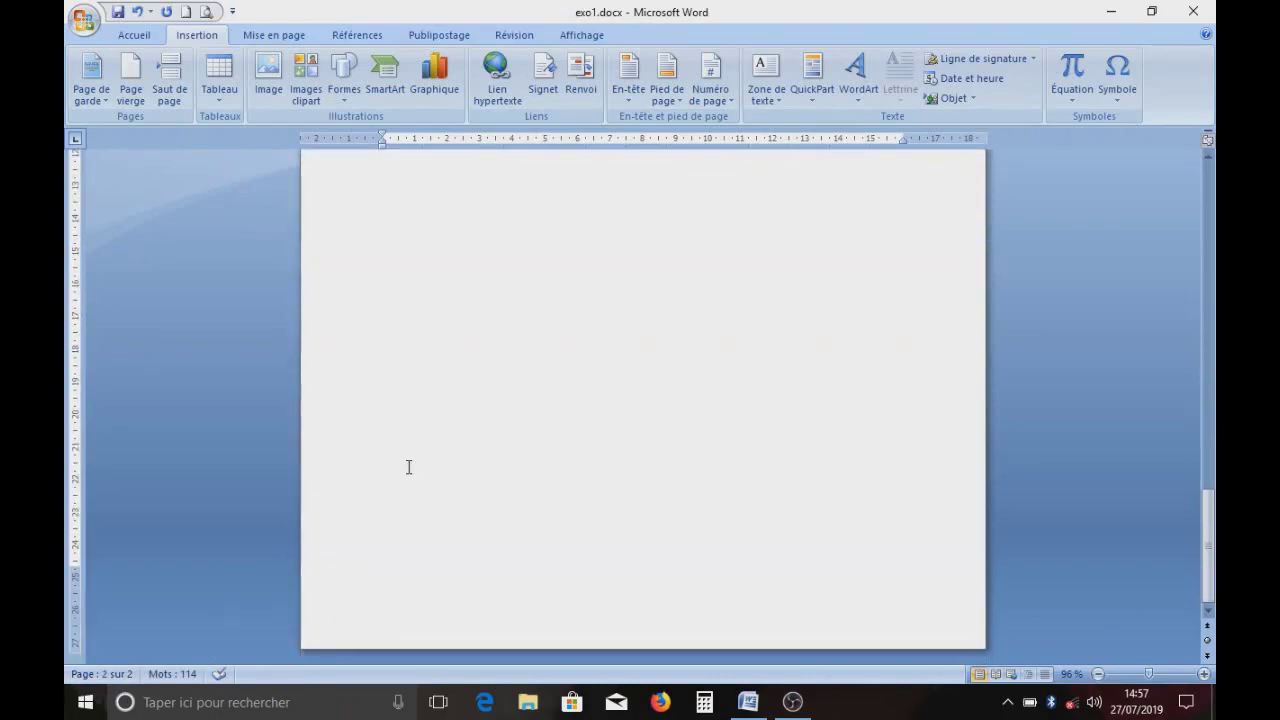
scroll(520, 450, up, 3)
scroll(514, 431, up, 3)
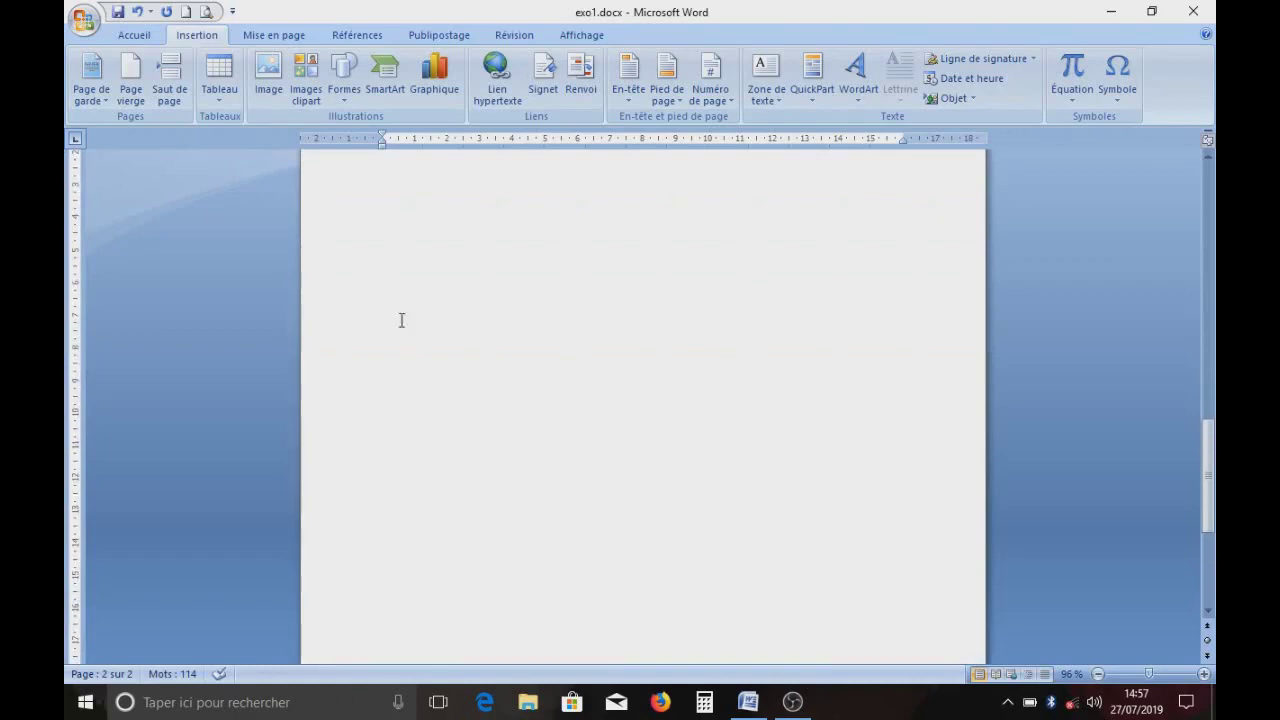
scroll(478, 478, down, 6)
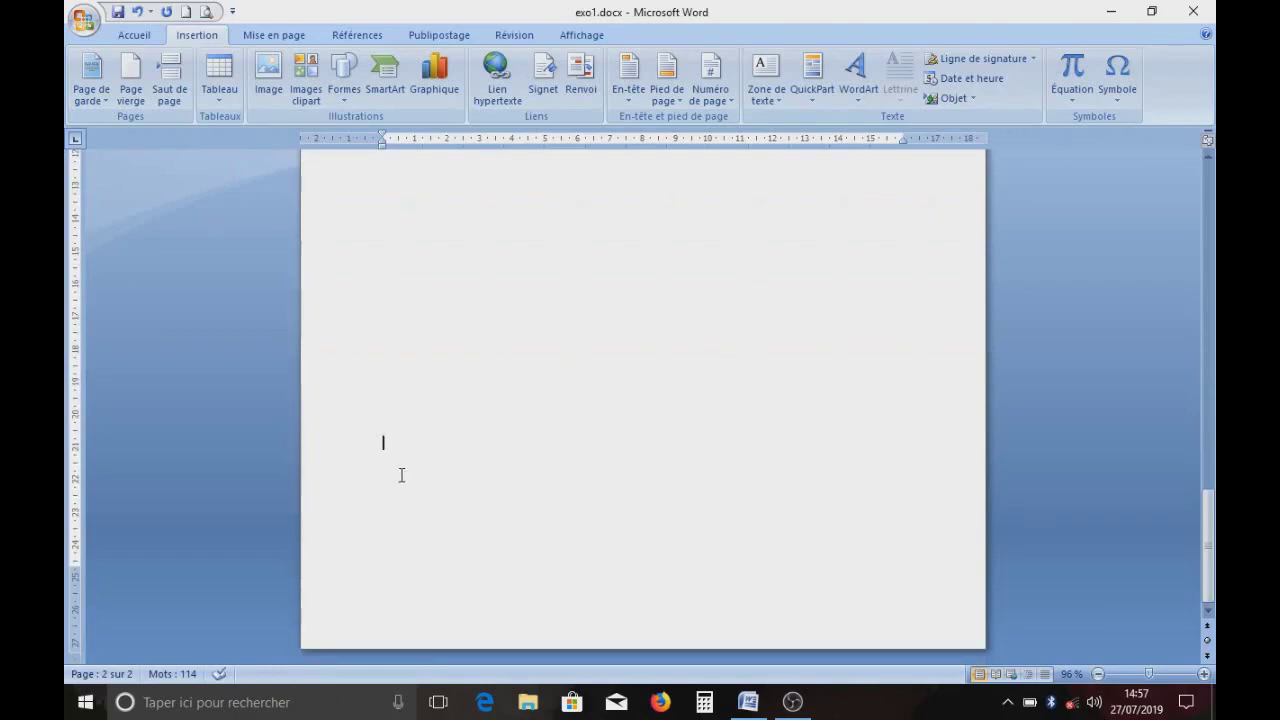
double_click(475, 443)
double_click(592, 447)
double_click(734, 447)
key(BackSpace)
key(BackSpace)
key(BackSpace)
scroll(643, 400, up, 1)
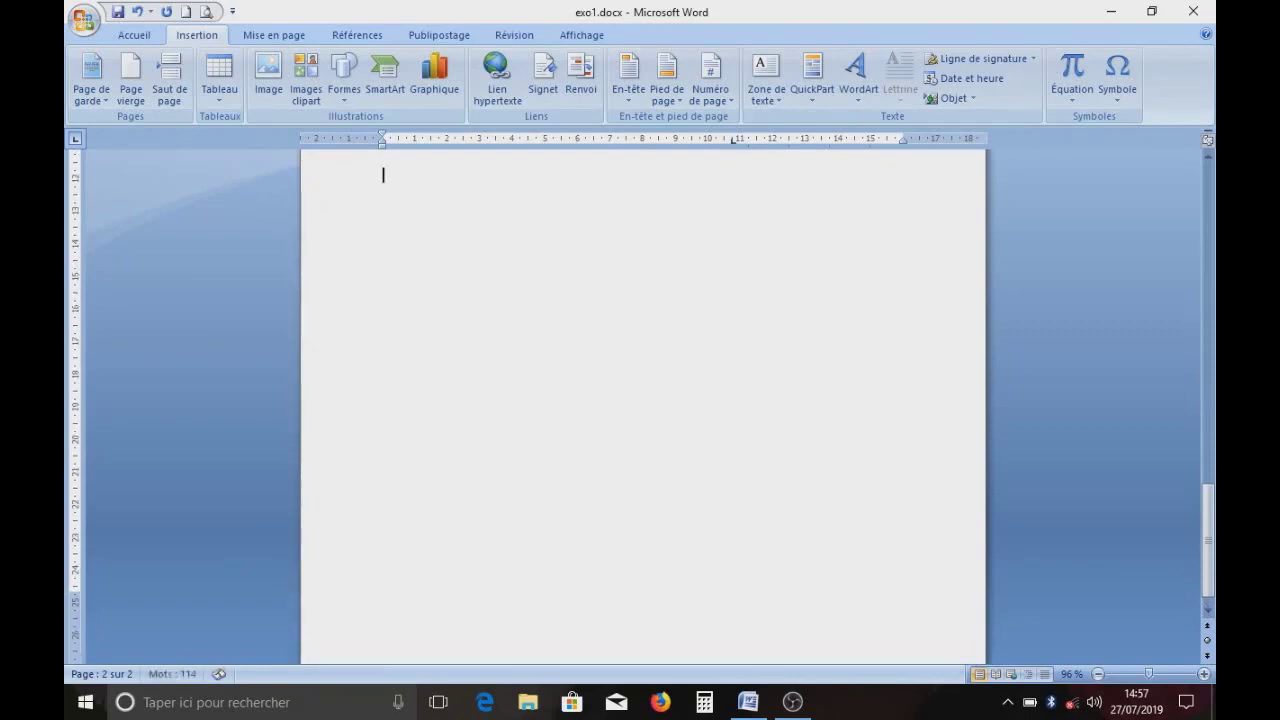
scroll(643, 400, up, 4)
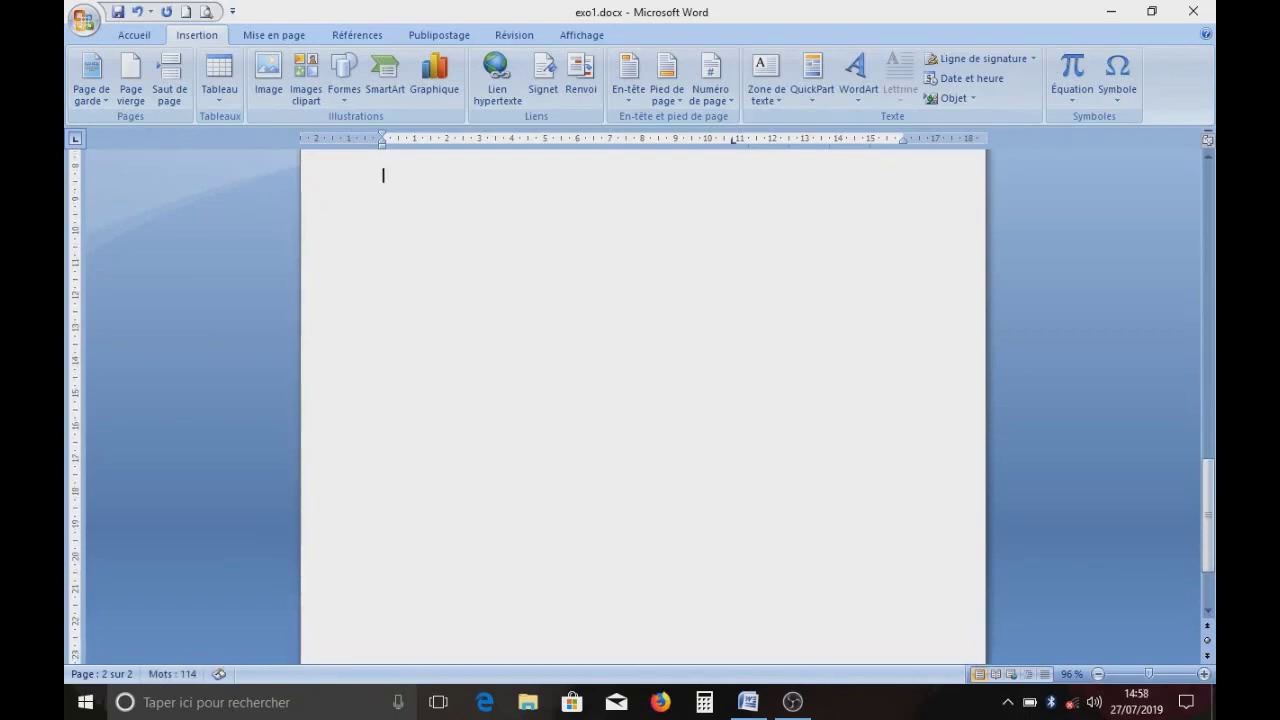
scroll(620, 592, up, 2)
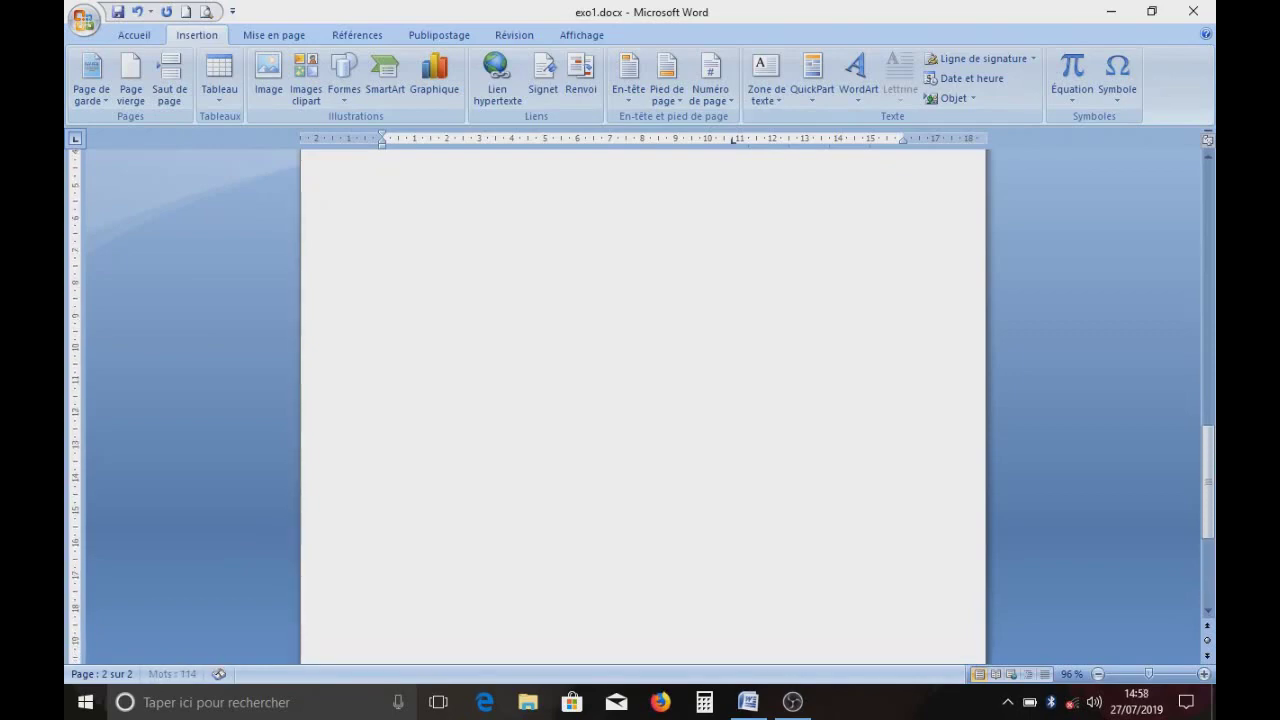
scroll(620, 592, up, 2)
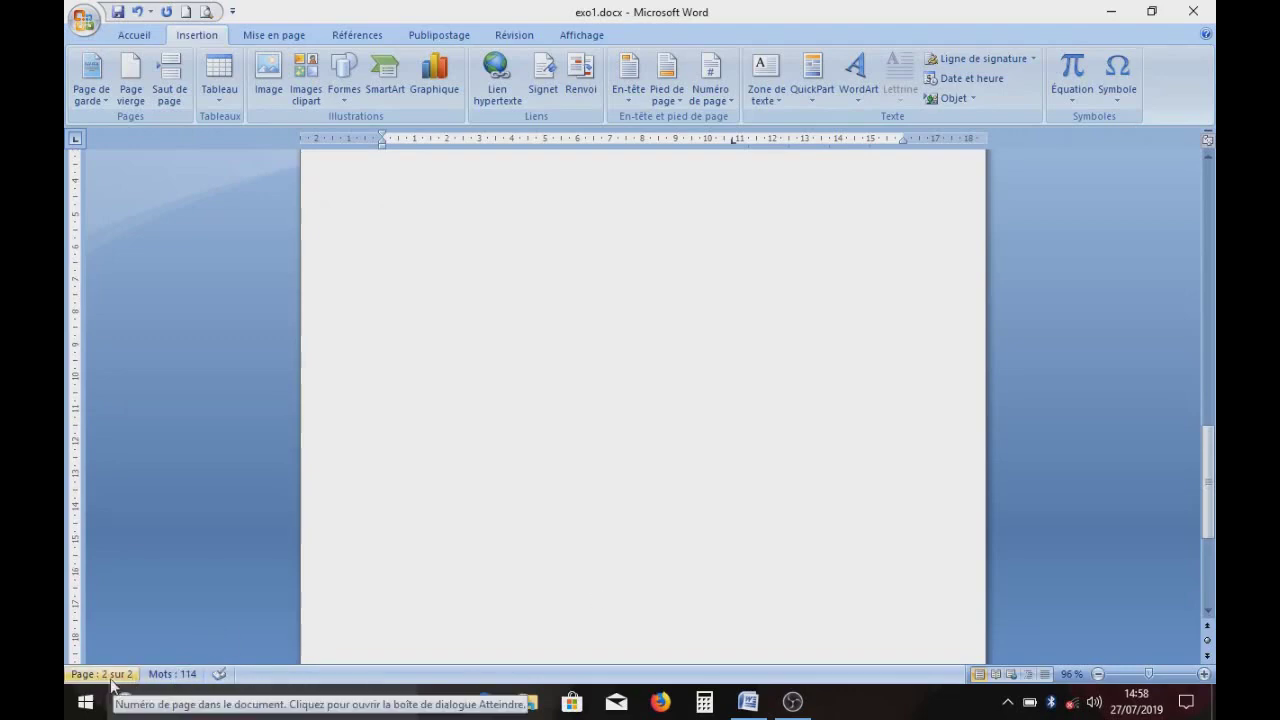
click(491, 330)
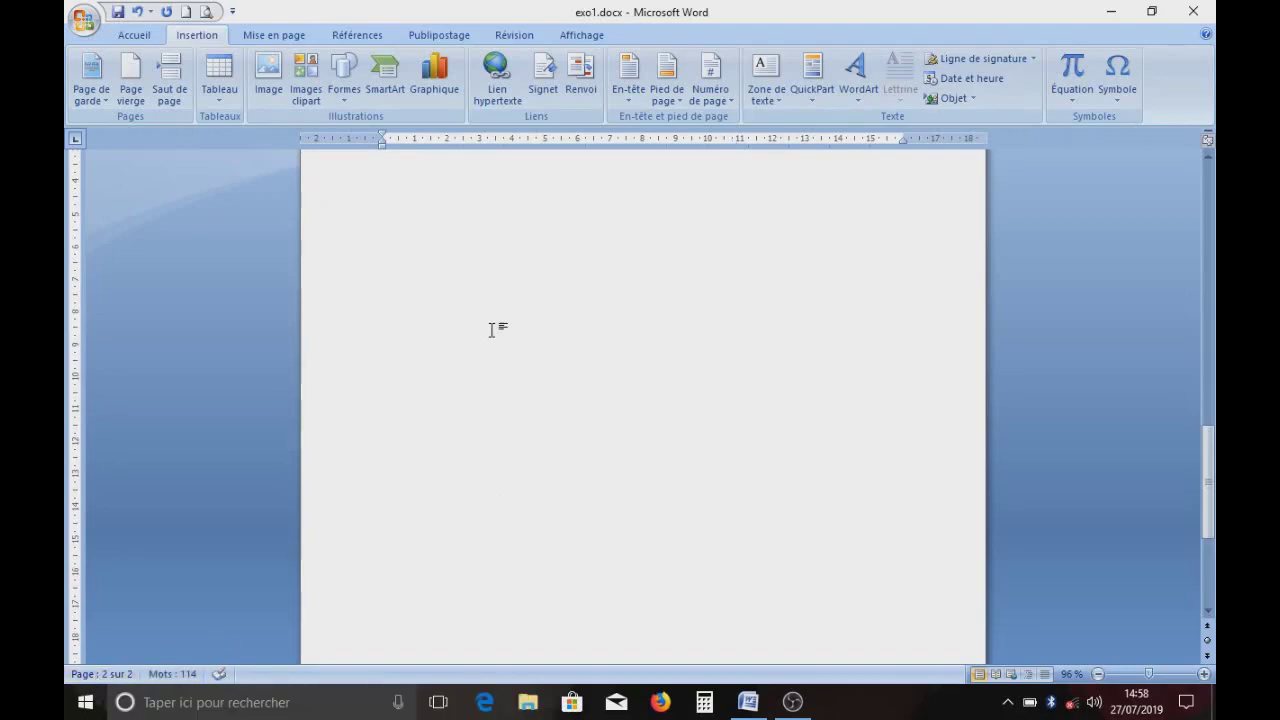
scroll(643, 400, up, 2)
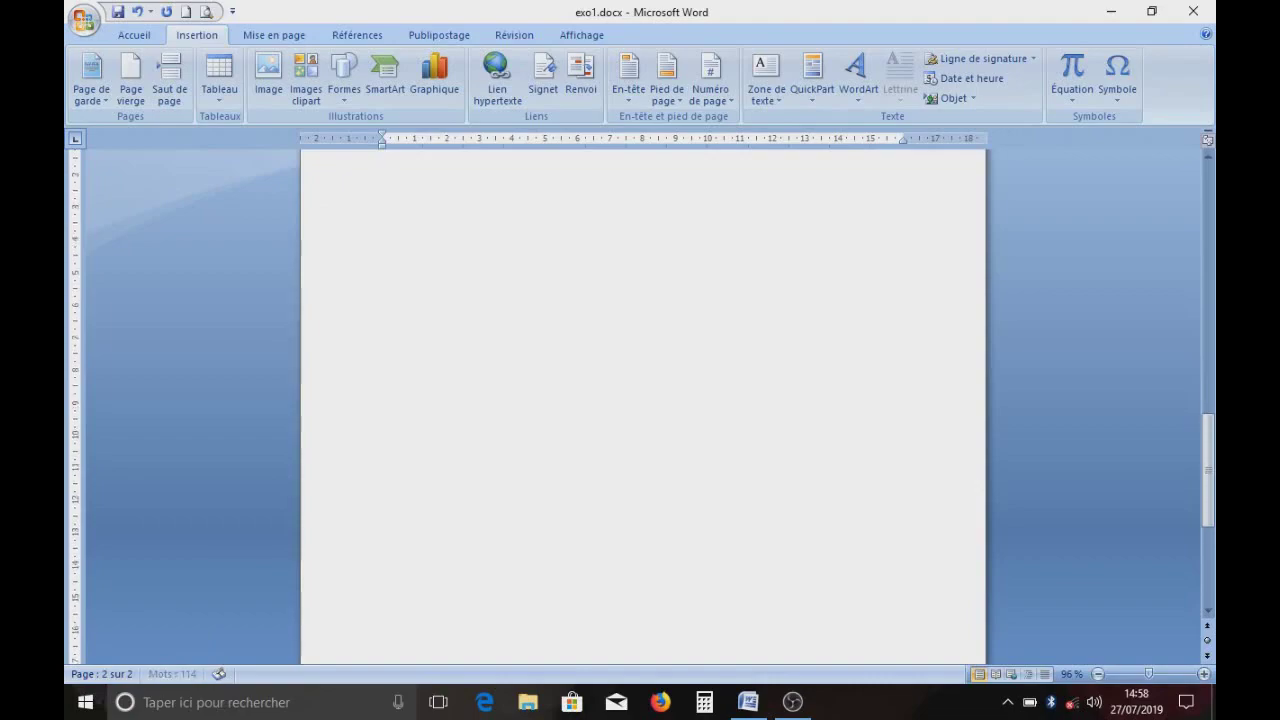
key(BackSpace)
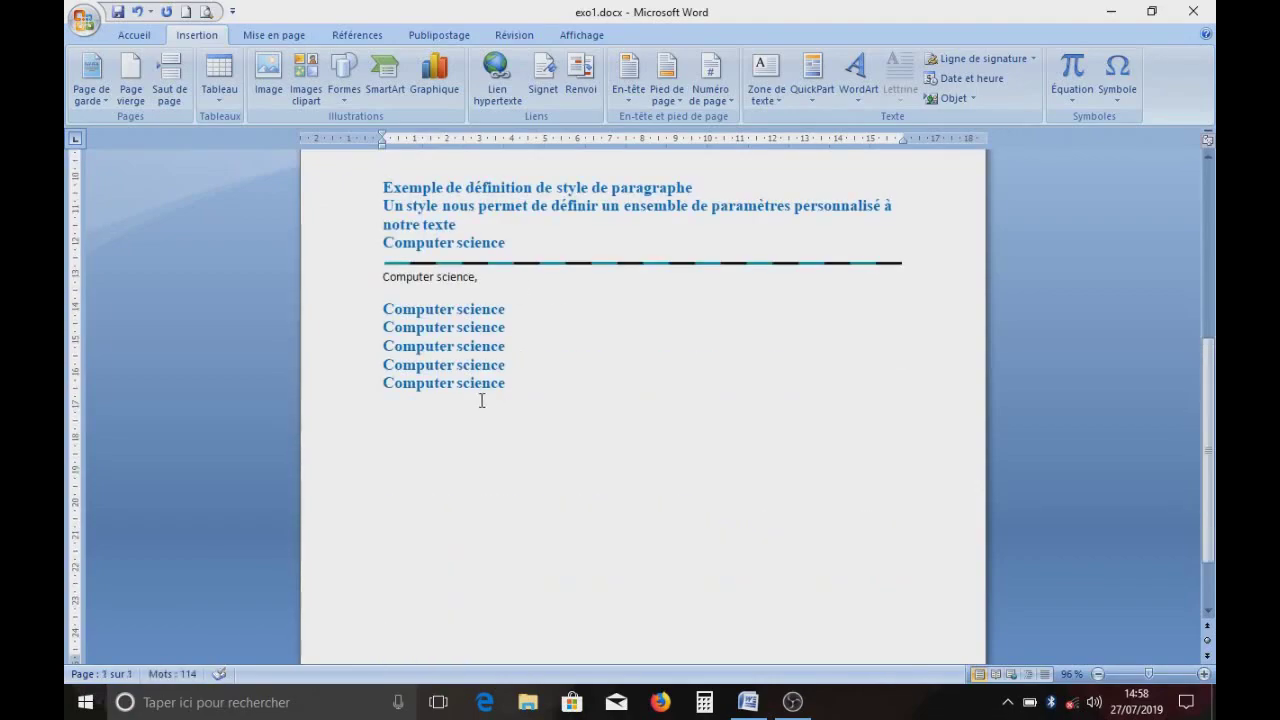
scroll(490, 590, down, 2)
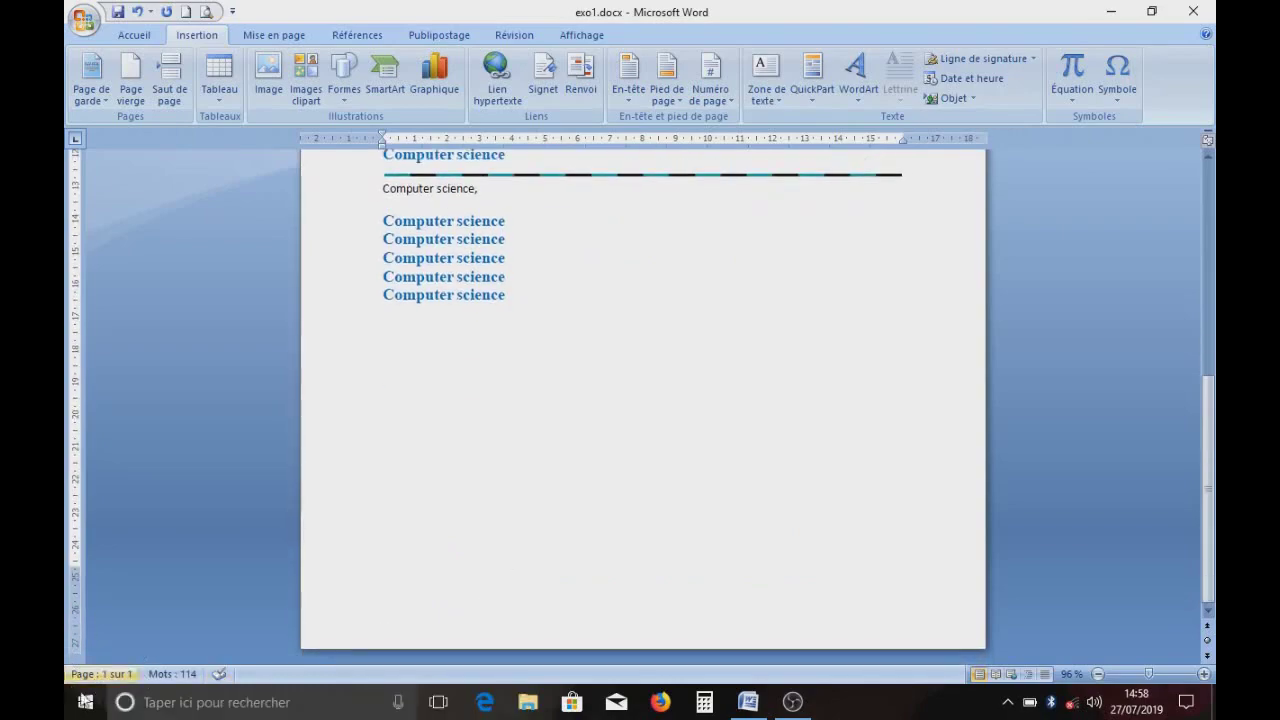
scroll(553, 412, up, 5)
scroll(553, 412, down, 5)
scroll(409, 466, up, 4)
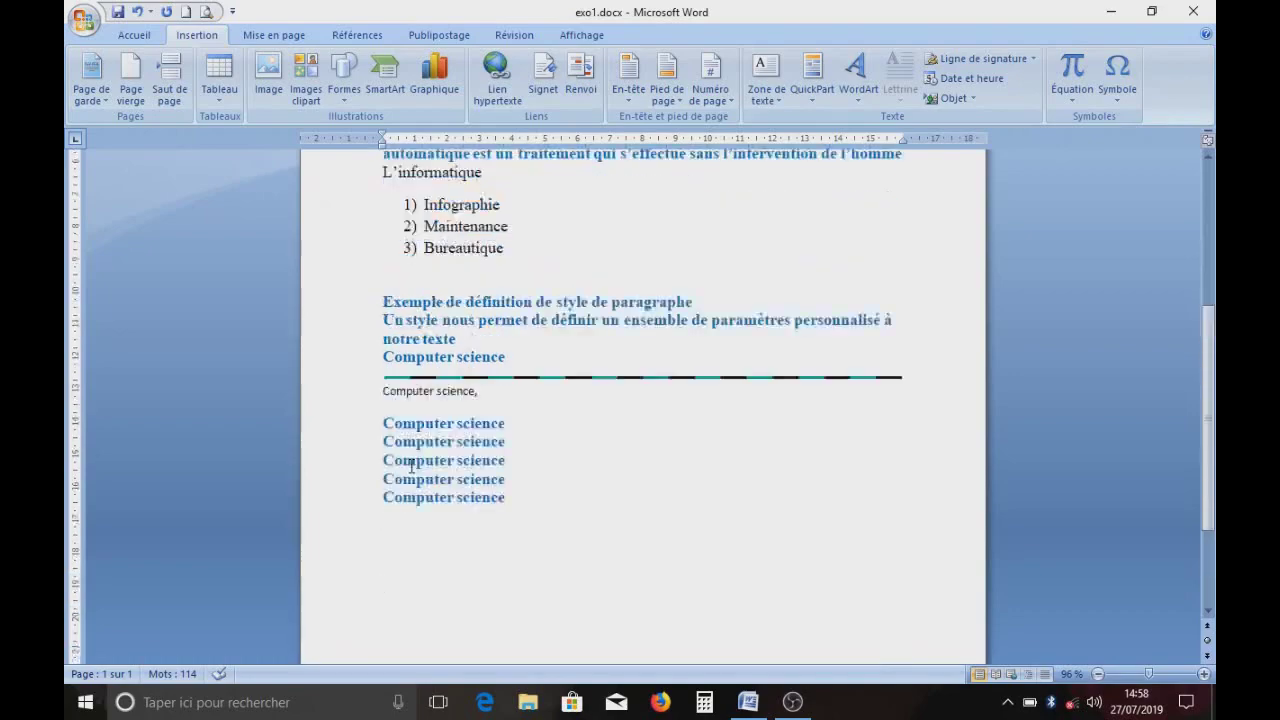
scroll(420, 455, up, 2)
scroll(438, 442, down, 6)
scroll(438, 442, up, 1)
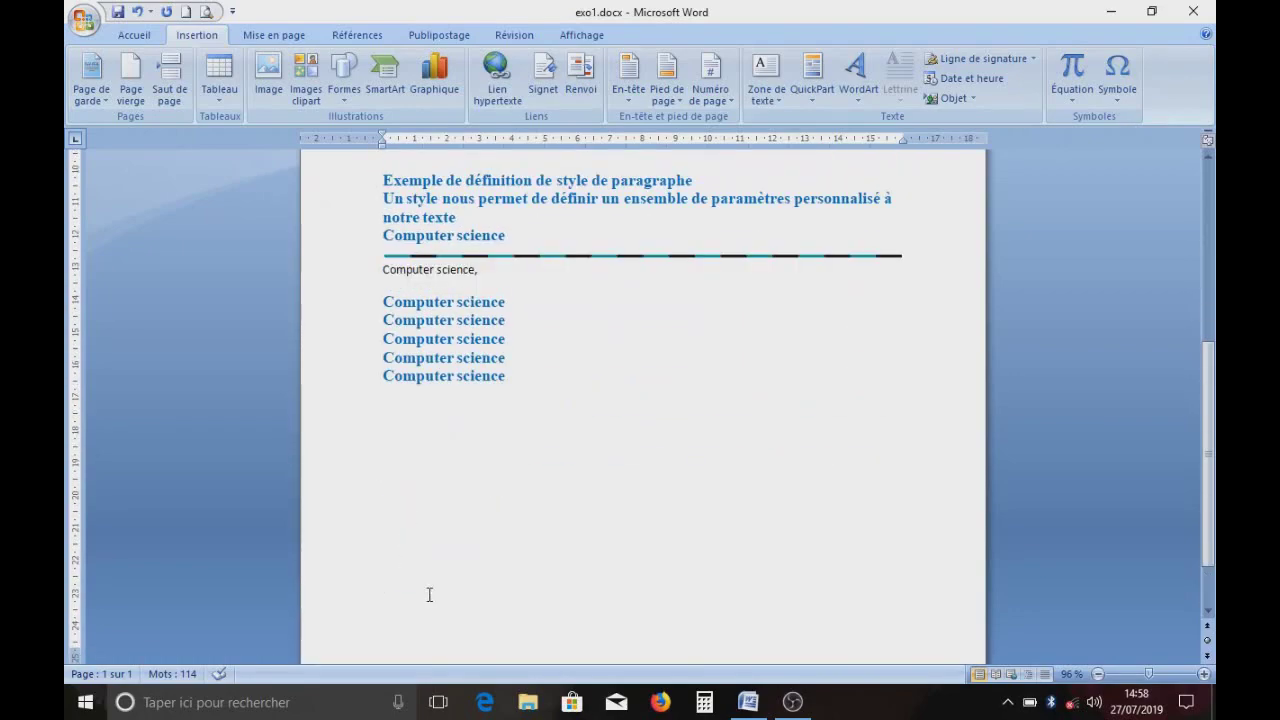
scroll(450, 478, up, 2)
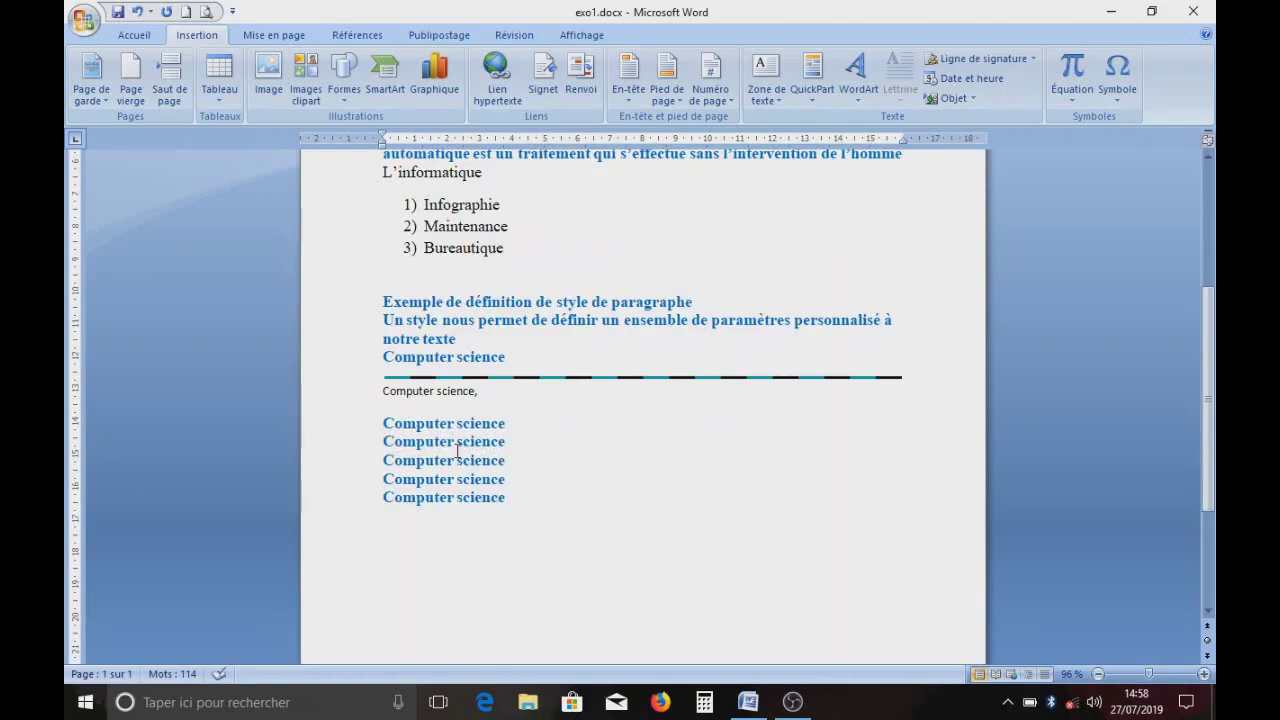
scroll(457, 451, up, 3)
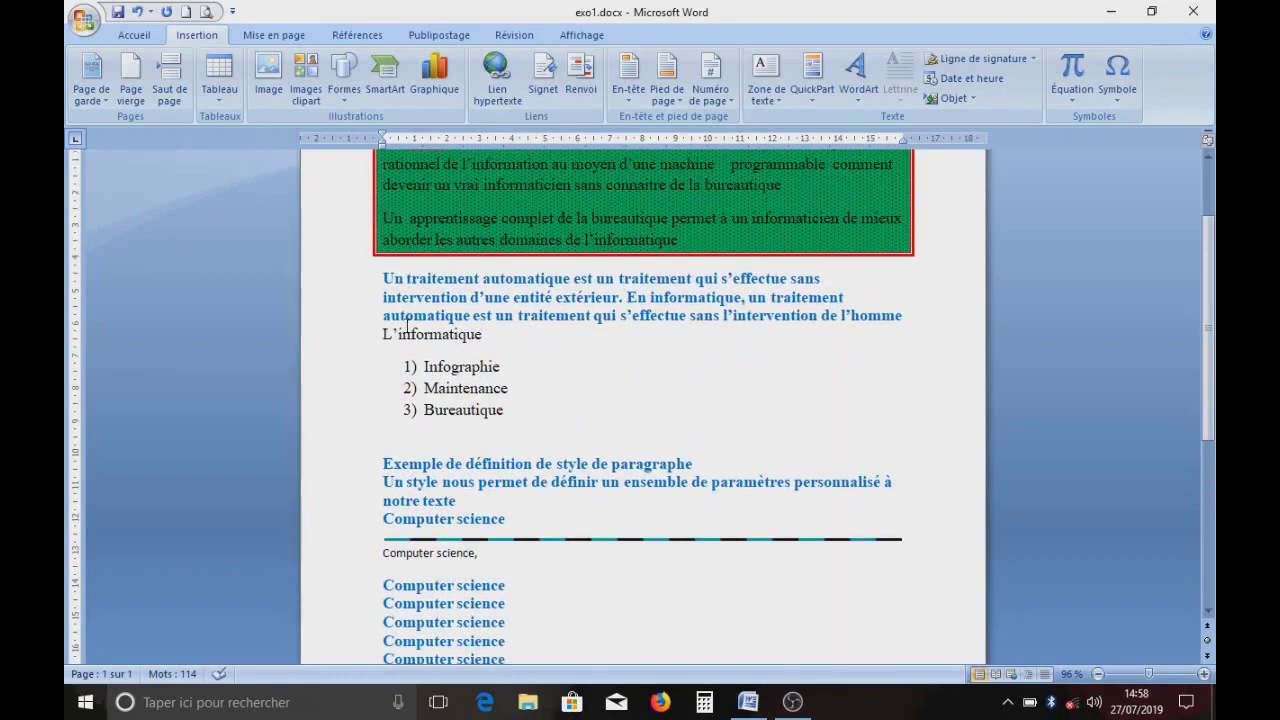
scroll(407, 325, up, 2)
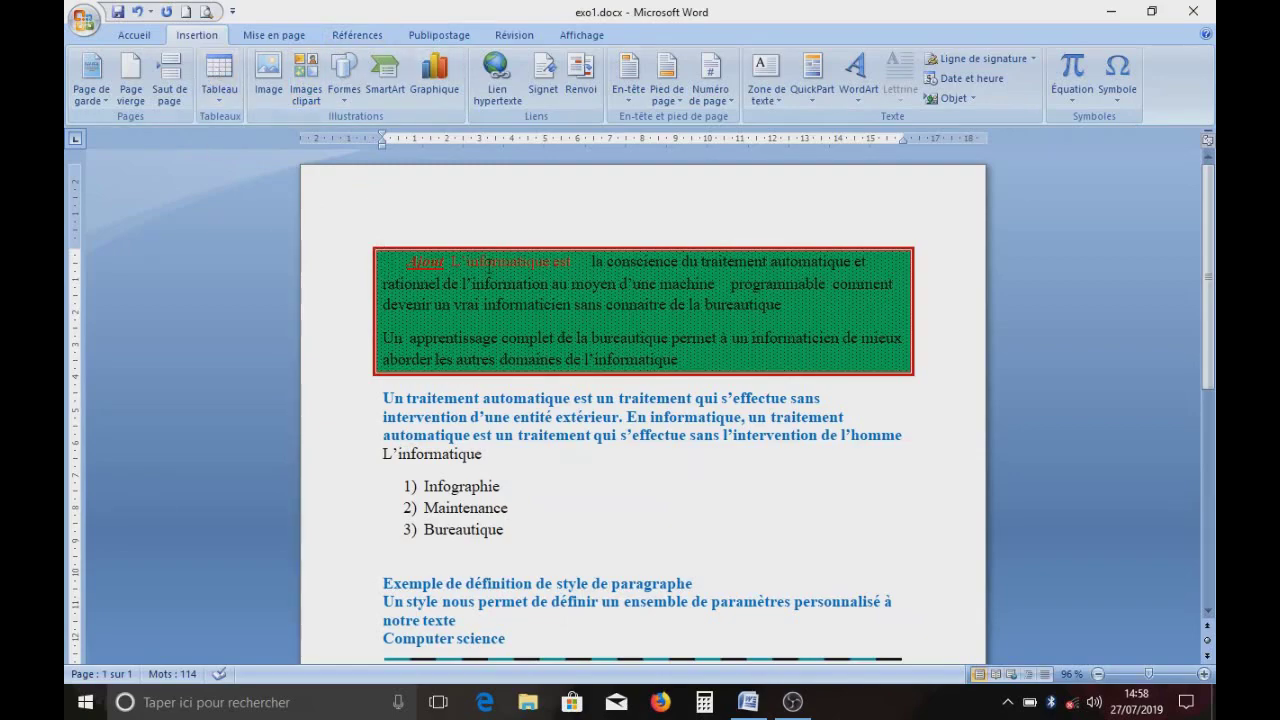
scroll(434, 405, down, 2)
scroll(400, 370, up, 2)
scroll(434, 407, down, 9)
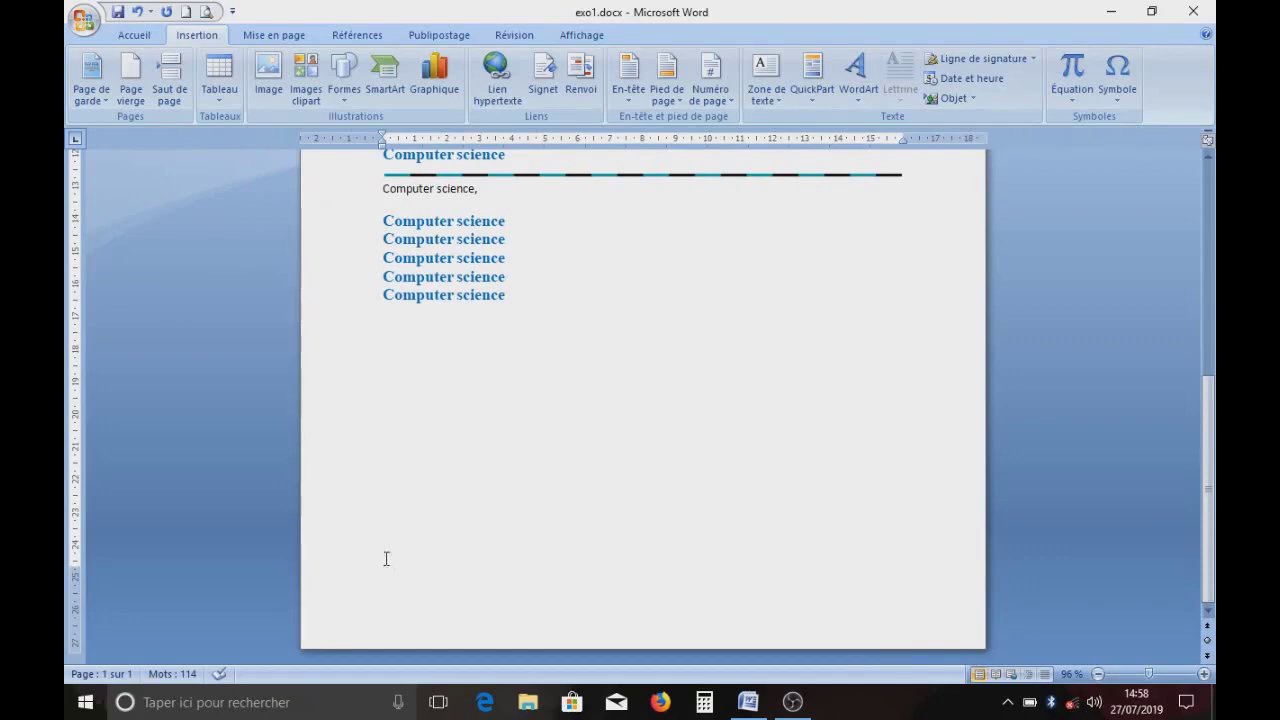
click(170, 90)
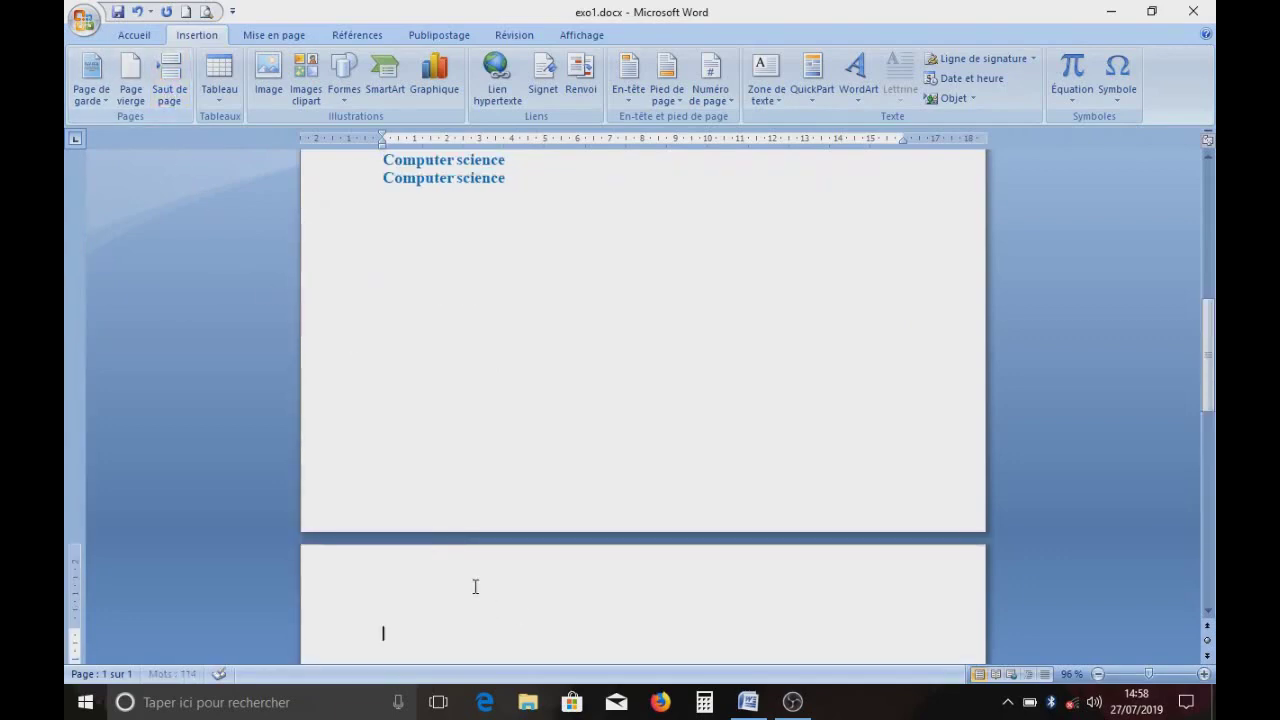
scroll(468, 555, up, 1)
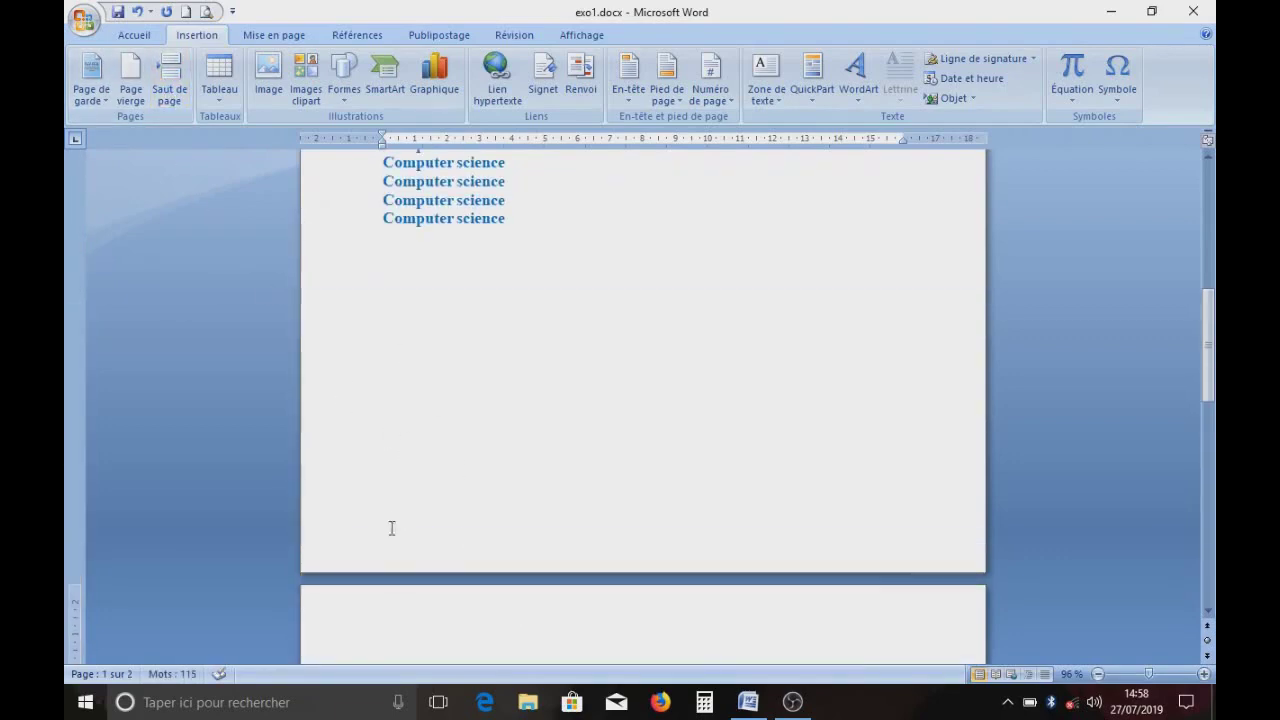
scroll(408, 588, down, 5)
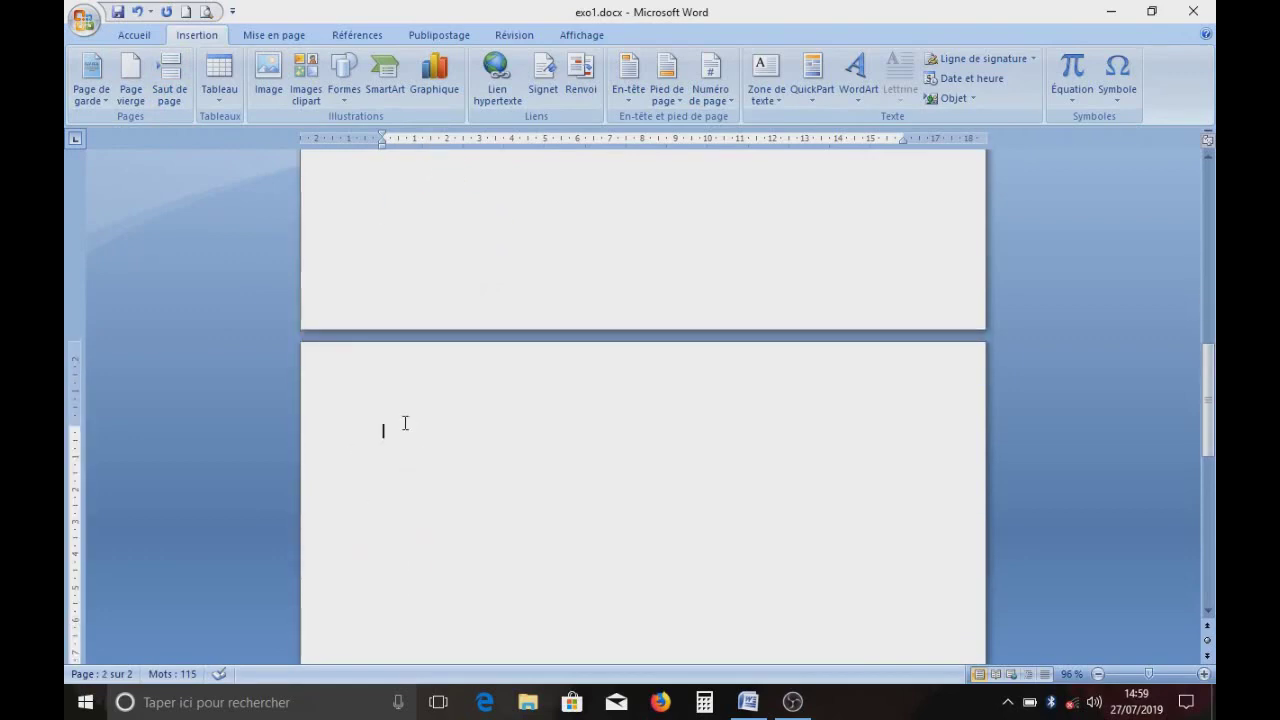
scroll(396, 420, down, 3)
scroll(399, 424, up, 1)
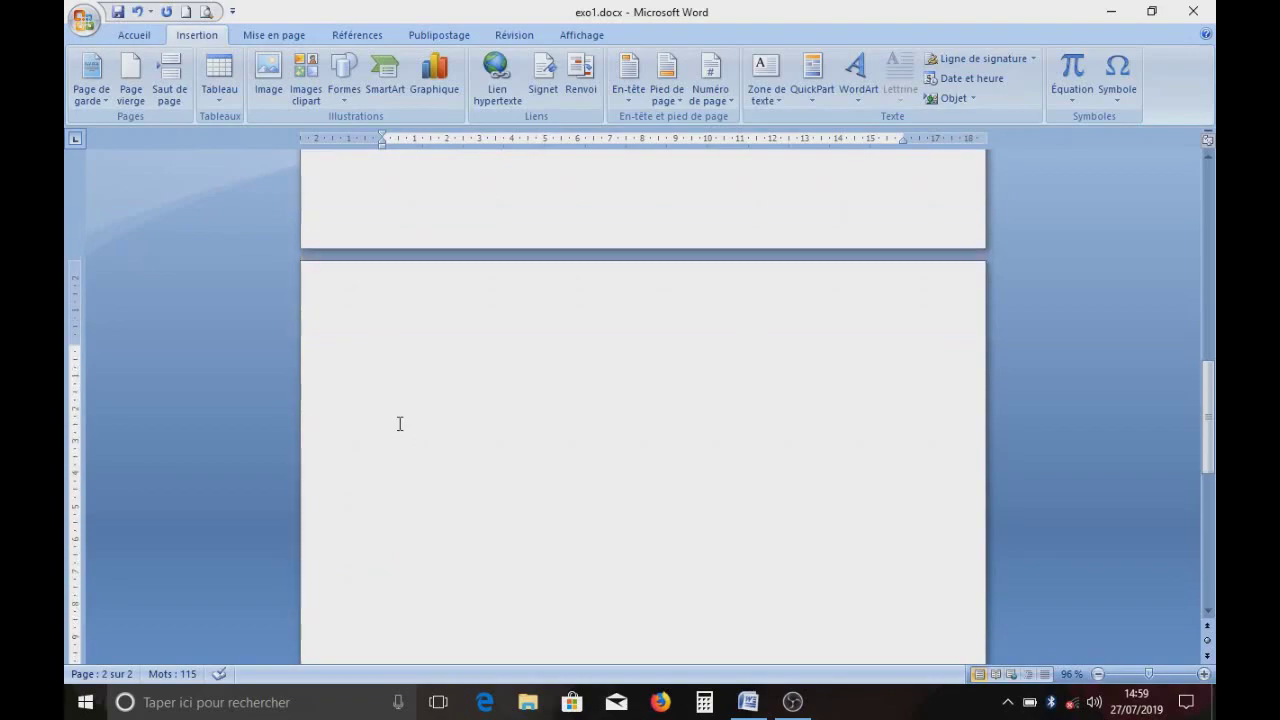
scroll(399, 424, up, 1)
scroll(399, 424, up, 1)
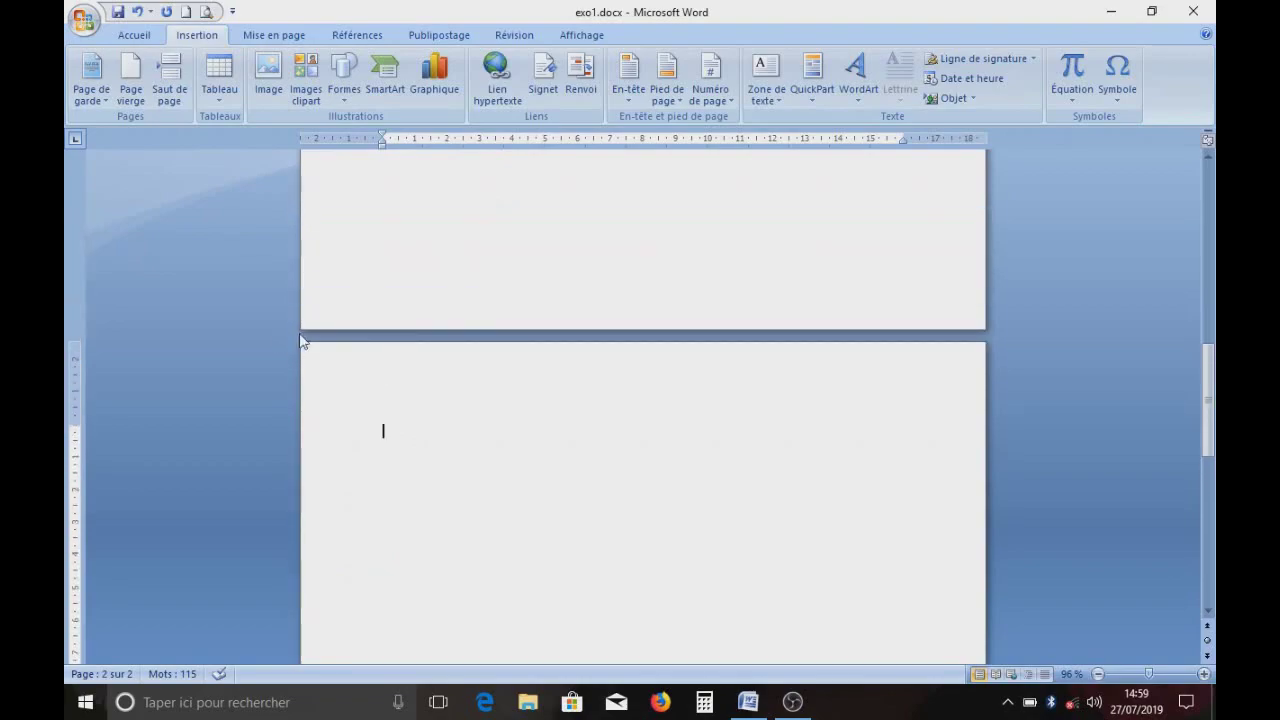
scroll(457, 389, down, 2)
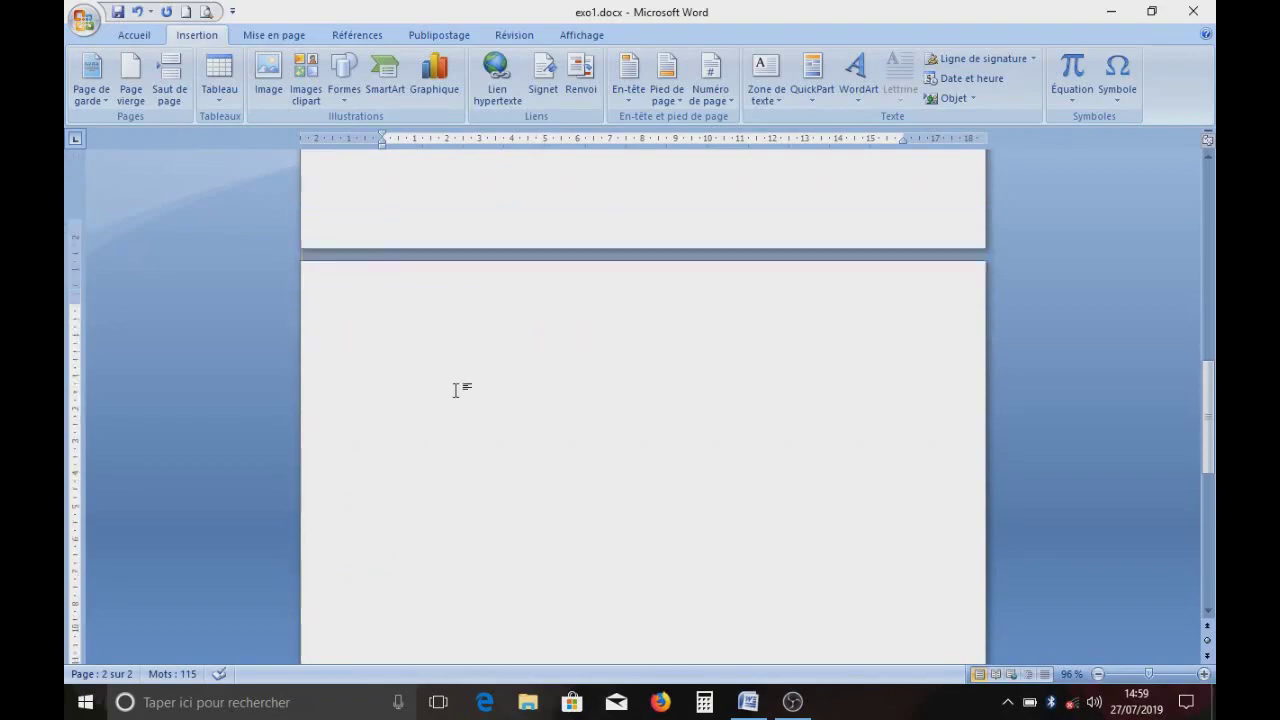
scroll(455, 389, up, 6)
scroll(455, 389, up, 5)
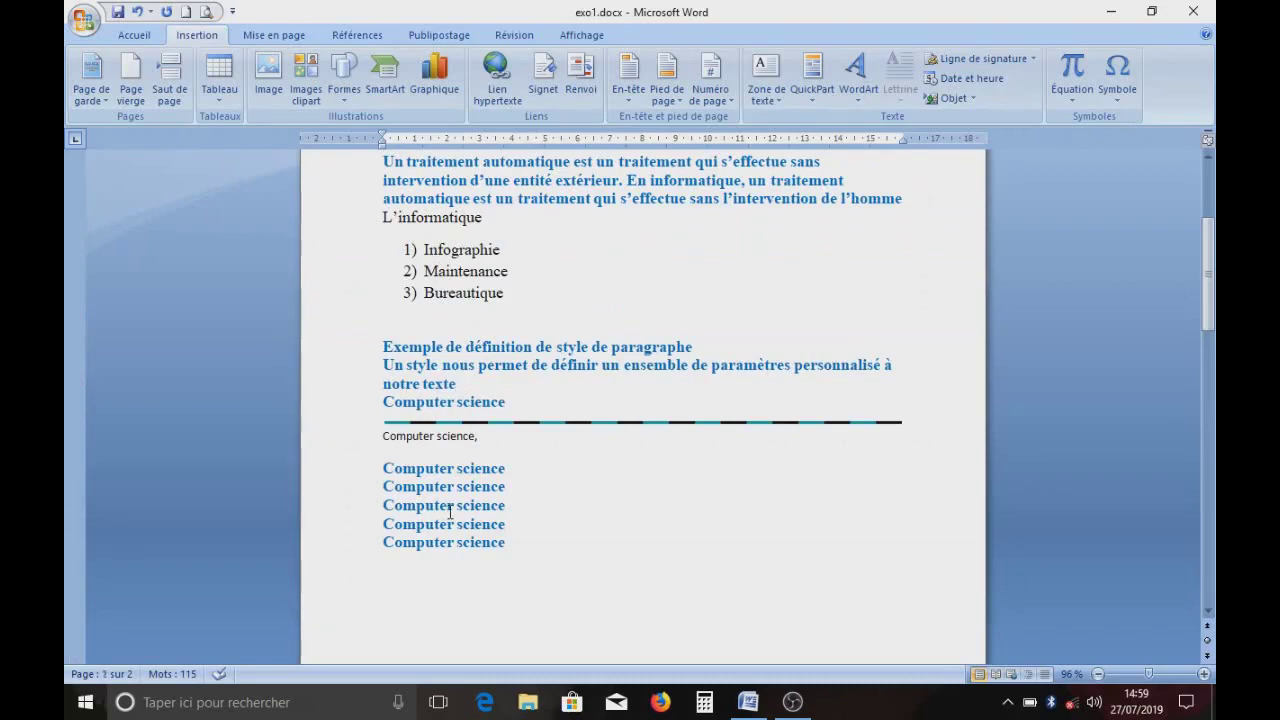
scroll(450, 512, down, 4)
scroll(457, 514, down, 6)
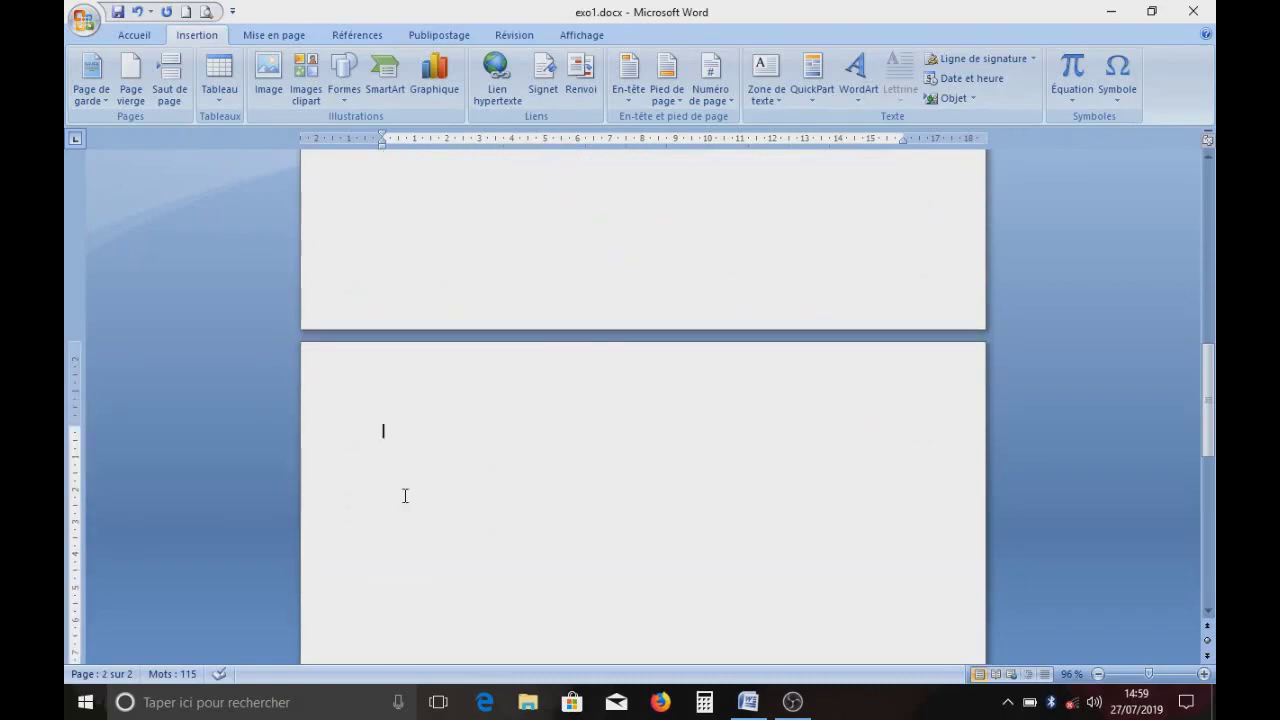
key(Delete)
key(BackSpace)
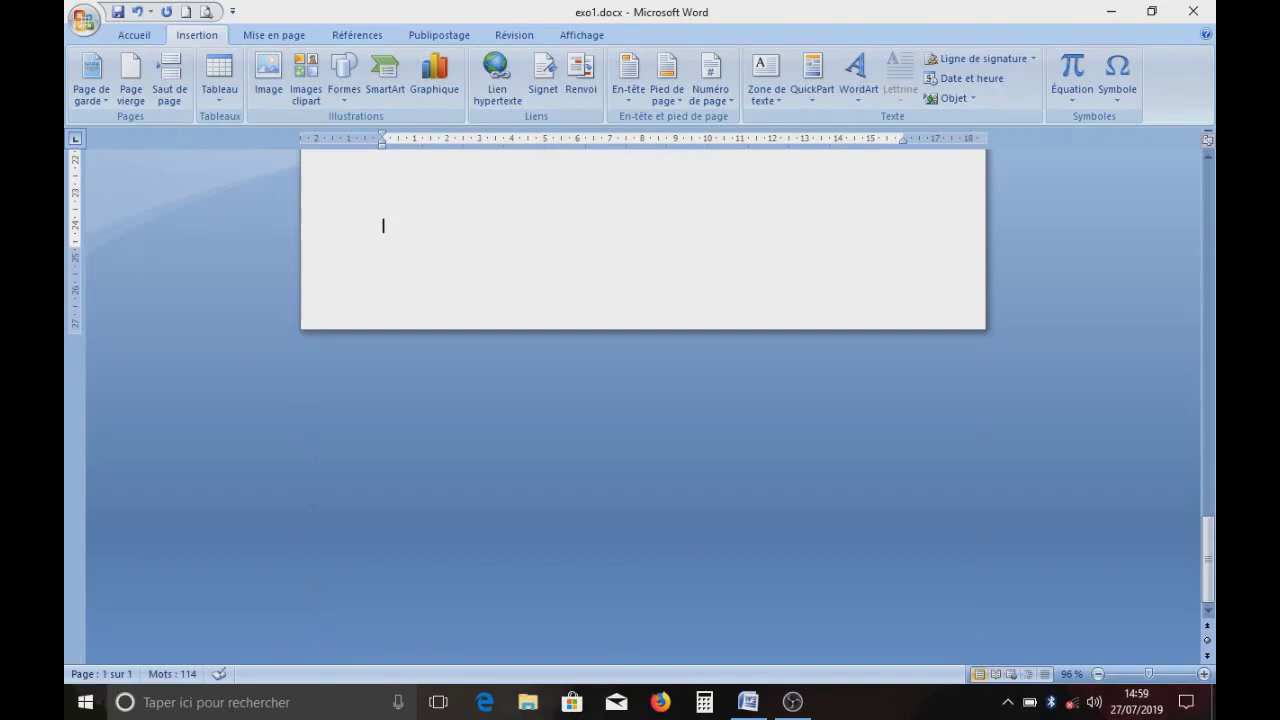
scroll(386, 457, up, 3)
scroll(434, 420, up, 3)
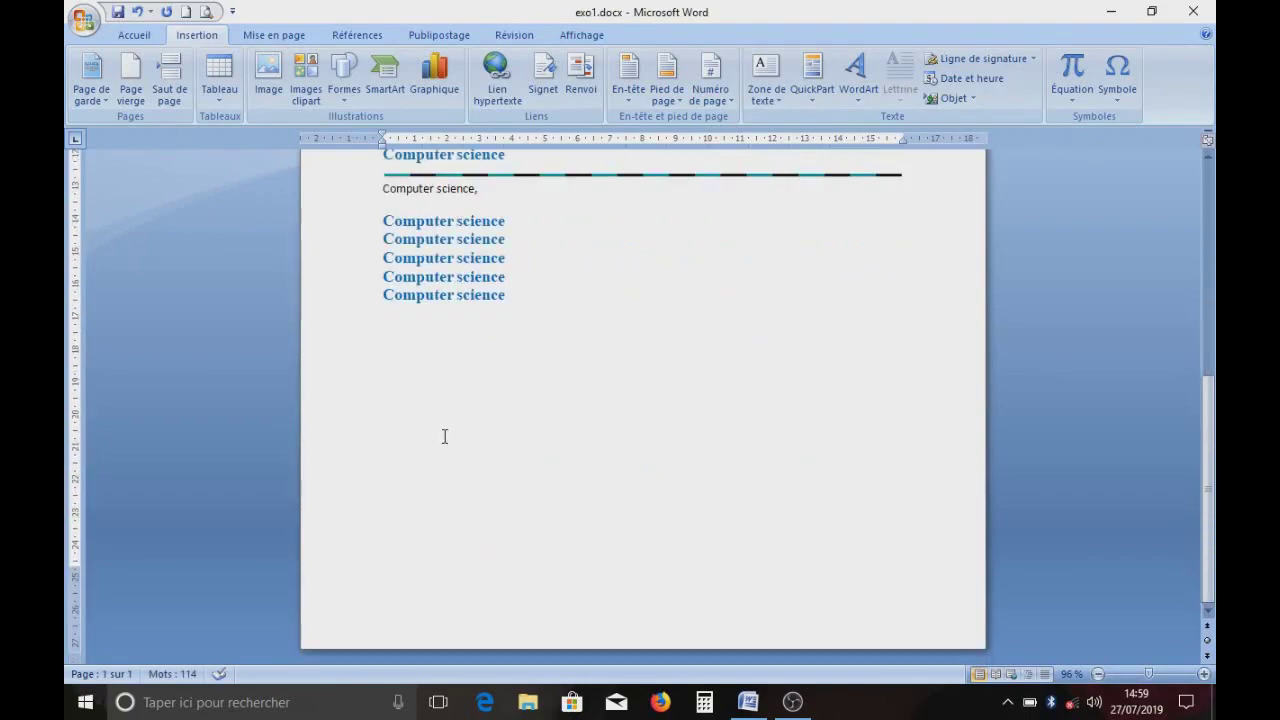
scroll(456, 442, up, 5)
scroll(453, 441, up, 2)
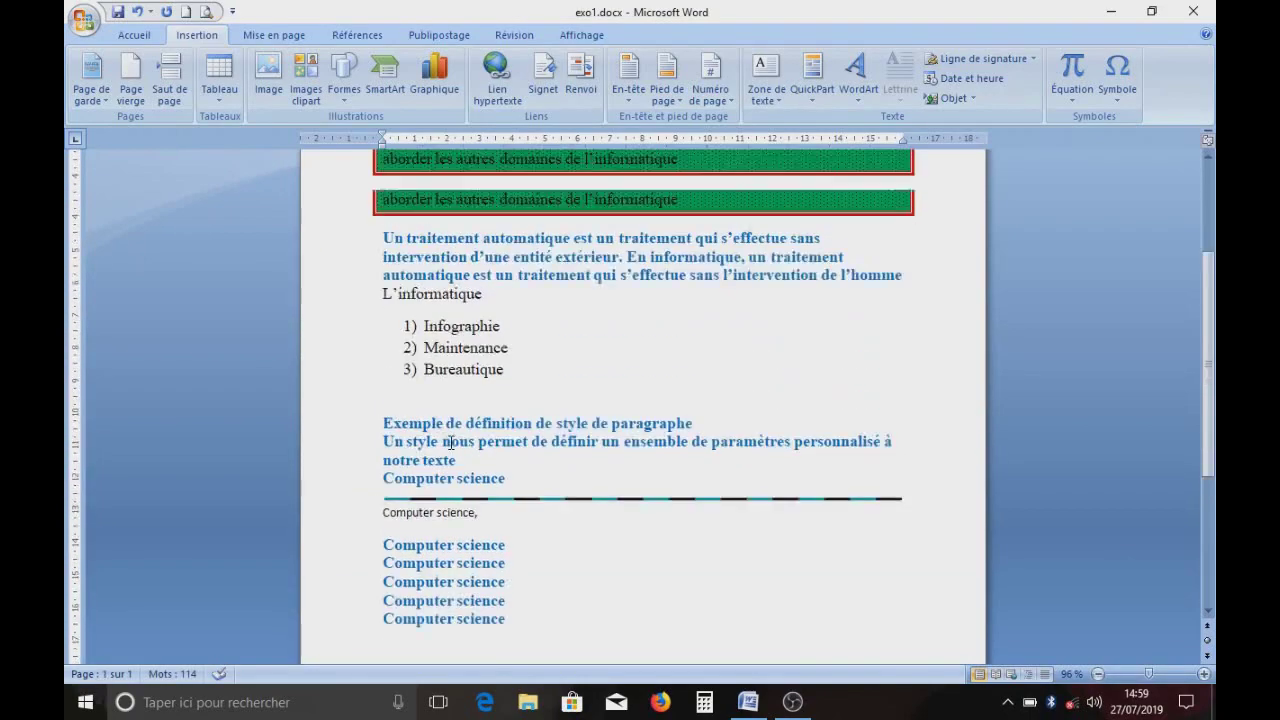
scroll(450, 440, up, 3)
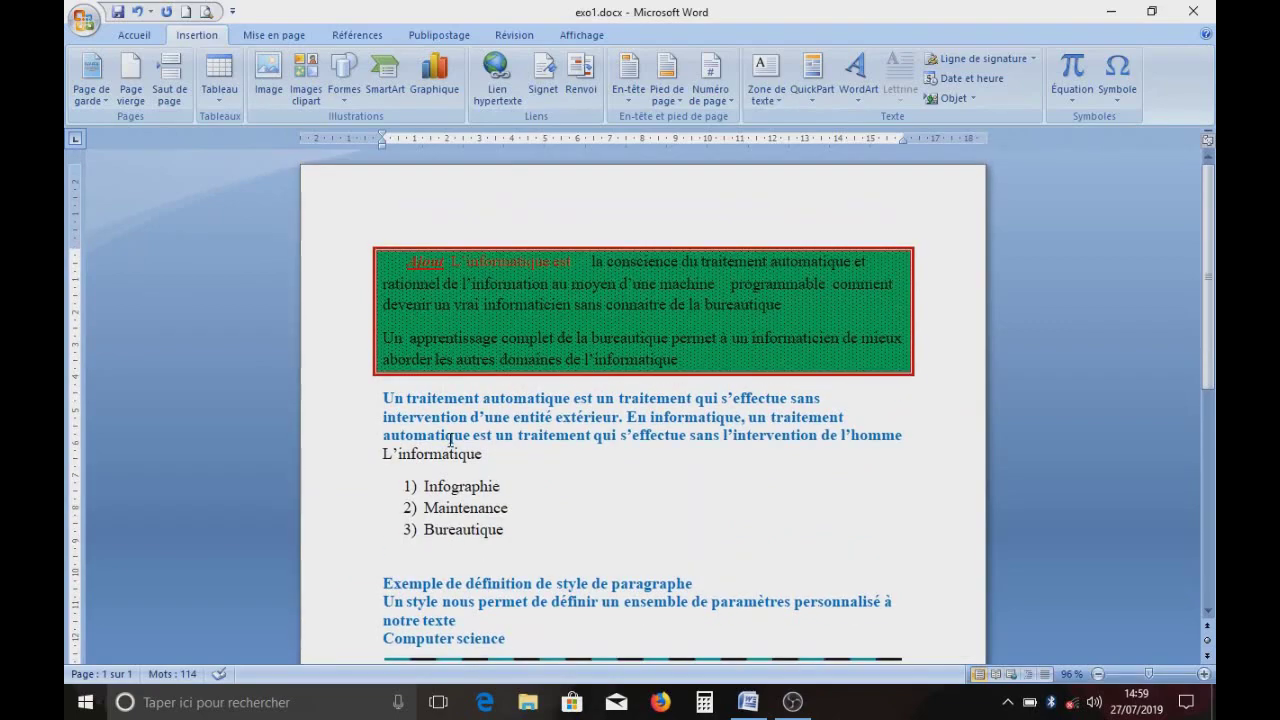
click(136, 35)
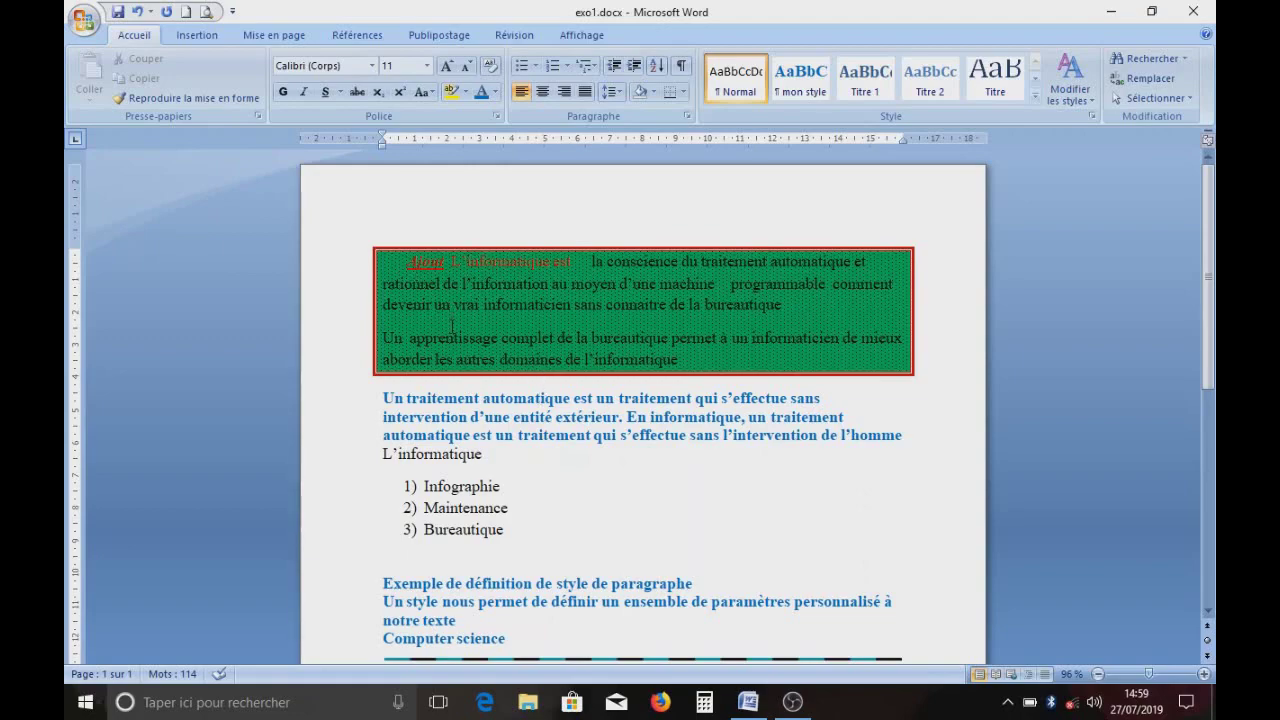
scroll(452, 326, down, 2)
scroll(455, 330, up, 2)
click(405, 262)
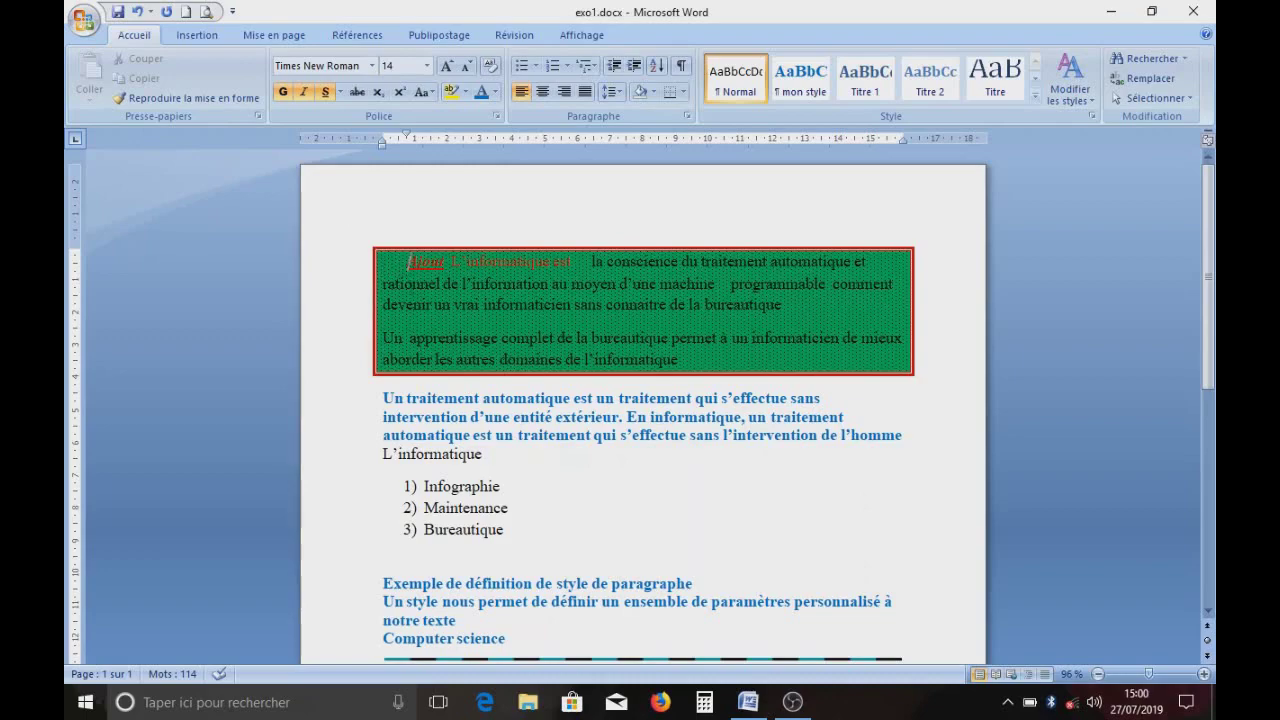
- Insert the Transcendant cover page from the Page de garde gallery
click(206, 42)
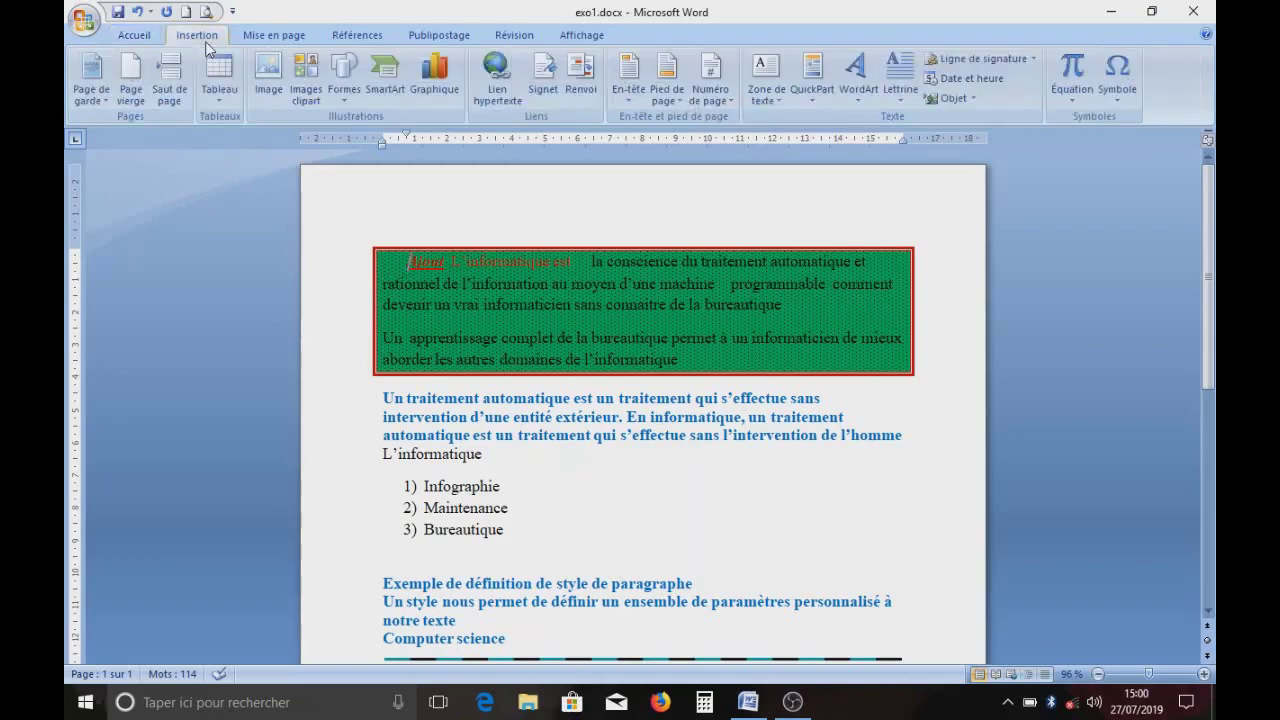
click(88, 92)
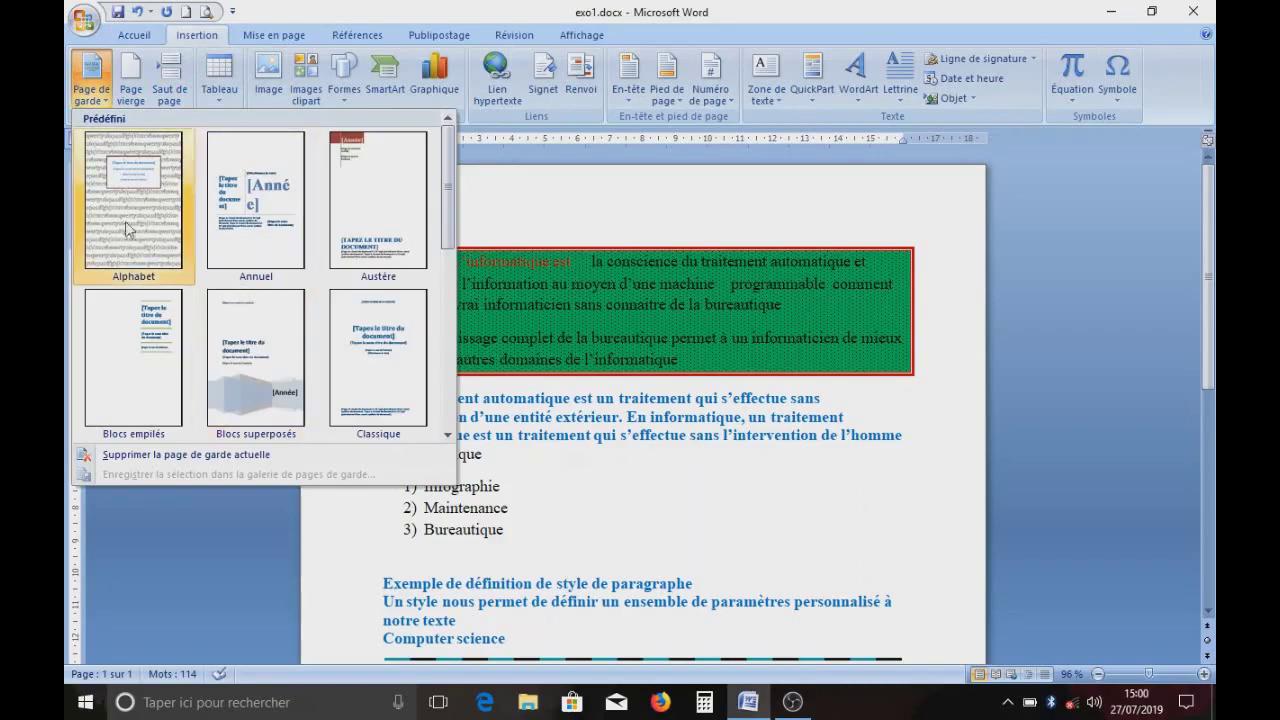
drag(448, 214, 446, 403)
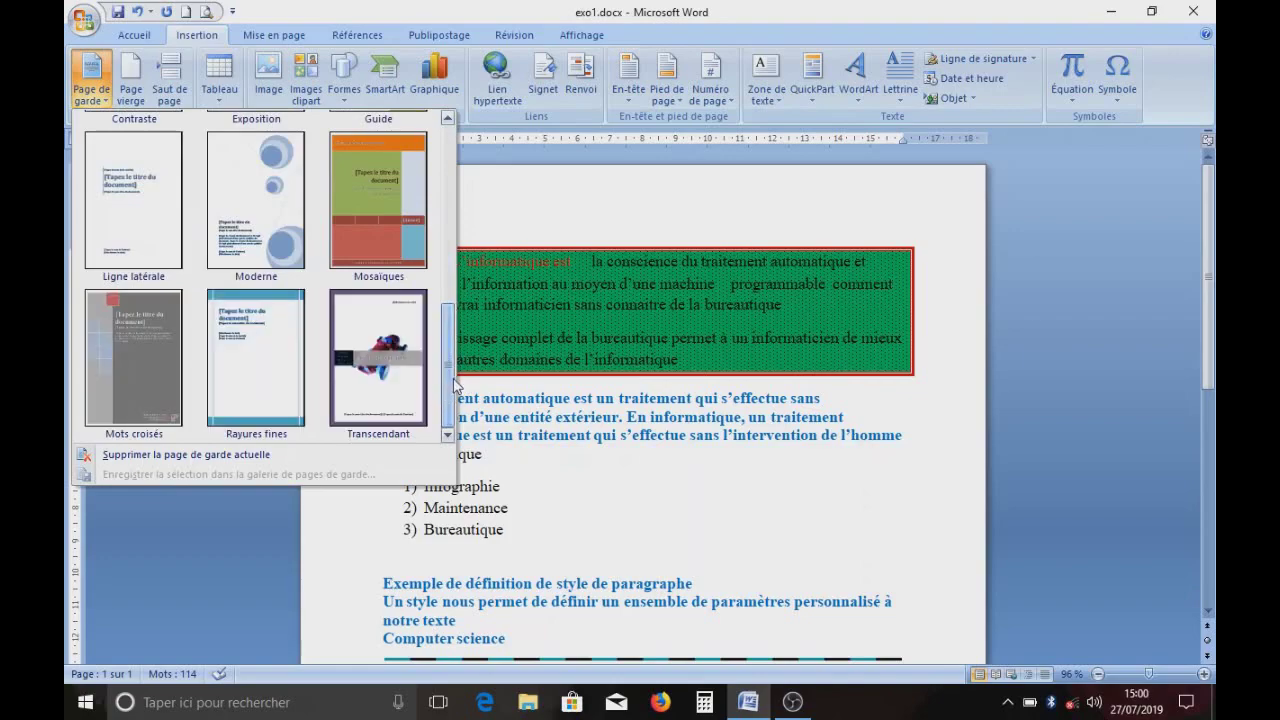
click(370, 340)
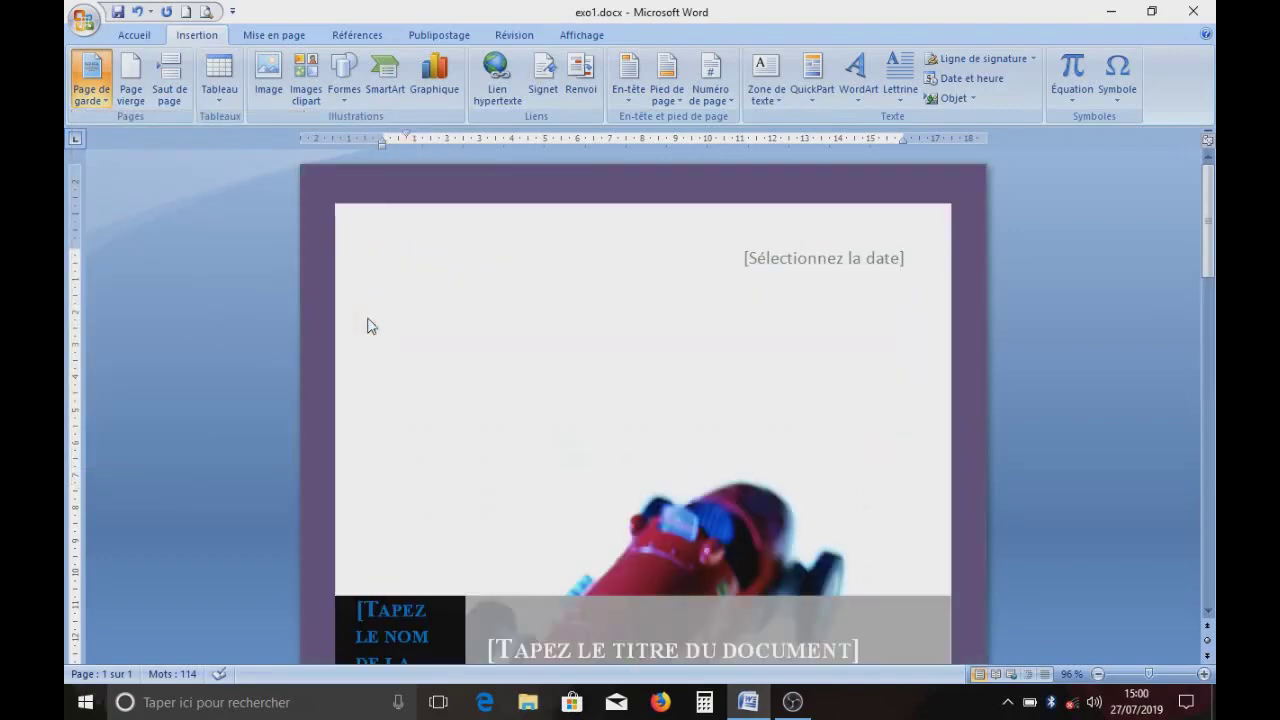
scroll(480, 345, down, 5)
scroll(534, 409, down, 4)
scroll(534, 409, down, 3)
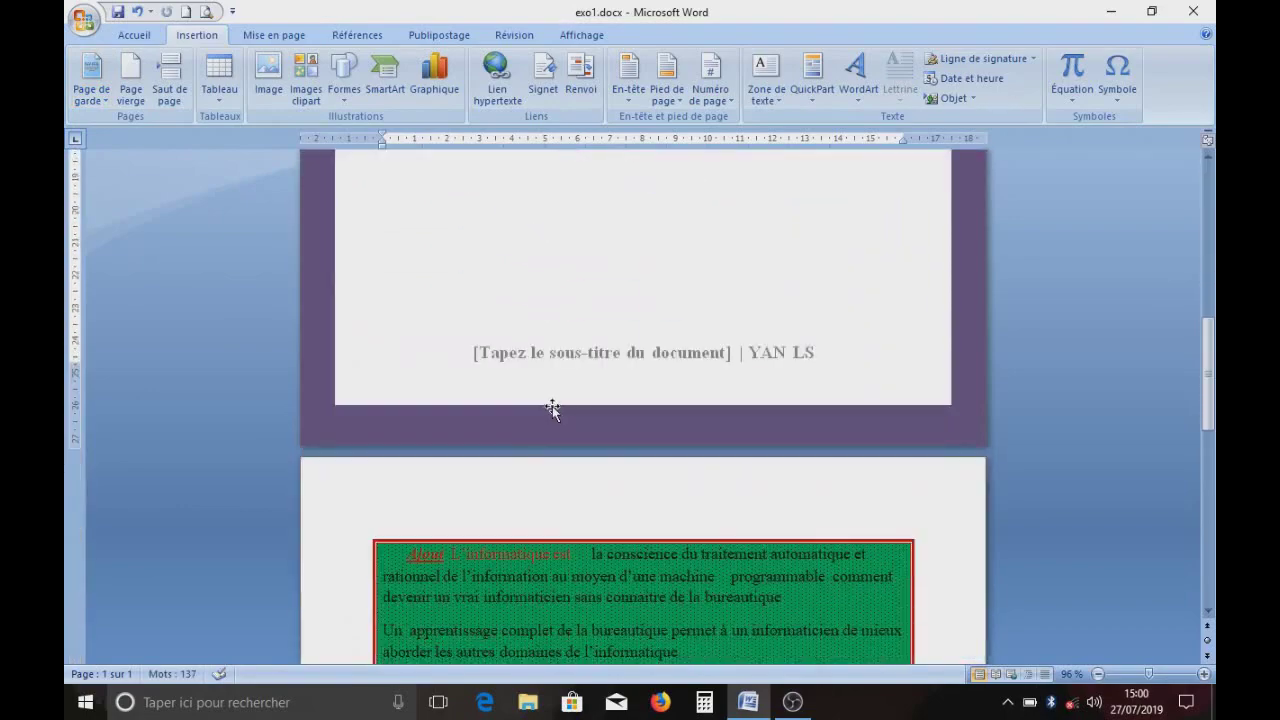
scroll(553, 408, up, 5)
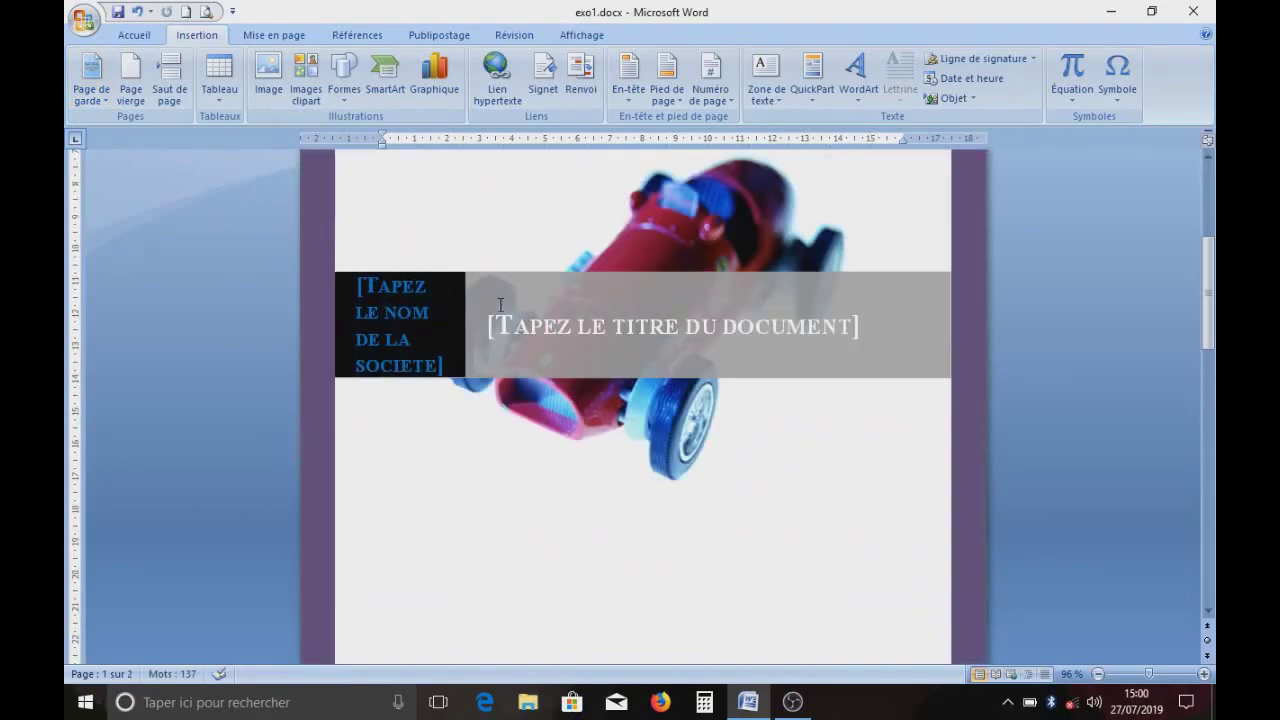
scroll(516, 358, up, 3)
scroll(516, 358, down, 1)
scroll(517, 357, up, 1)
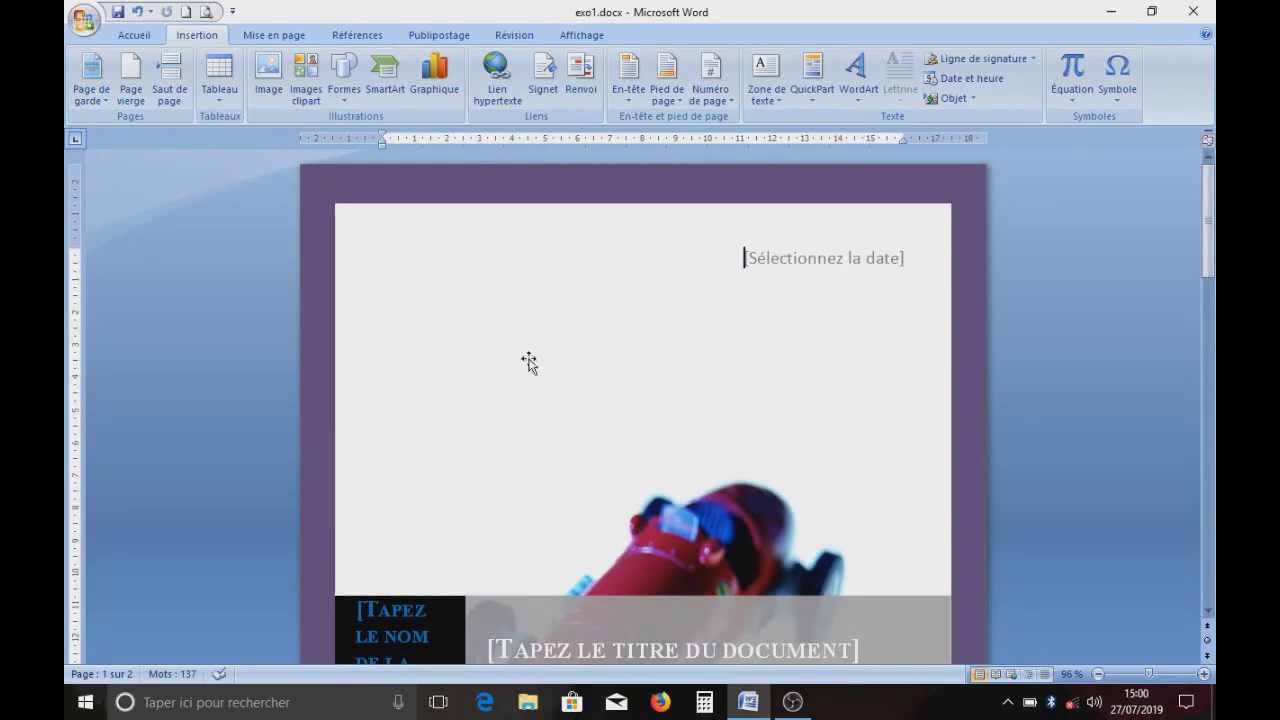
- Select the cover page's [Sélectionnez la date] field
click(758, 266)
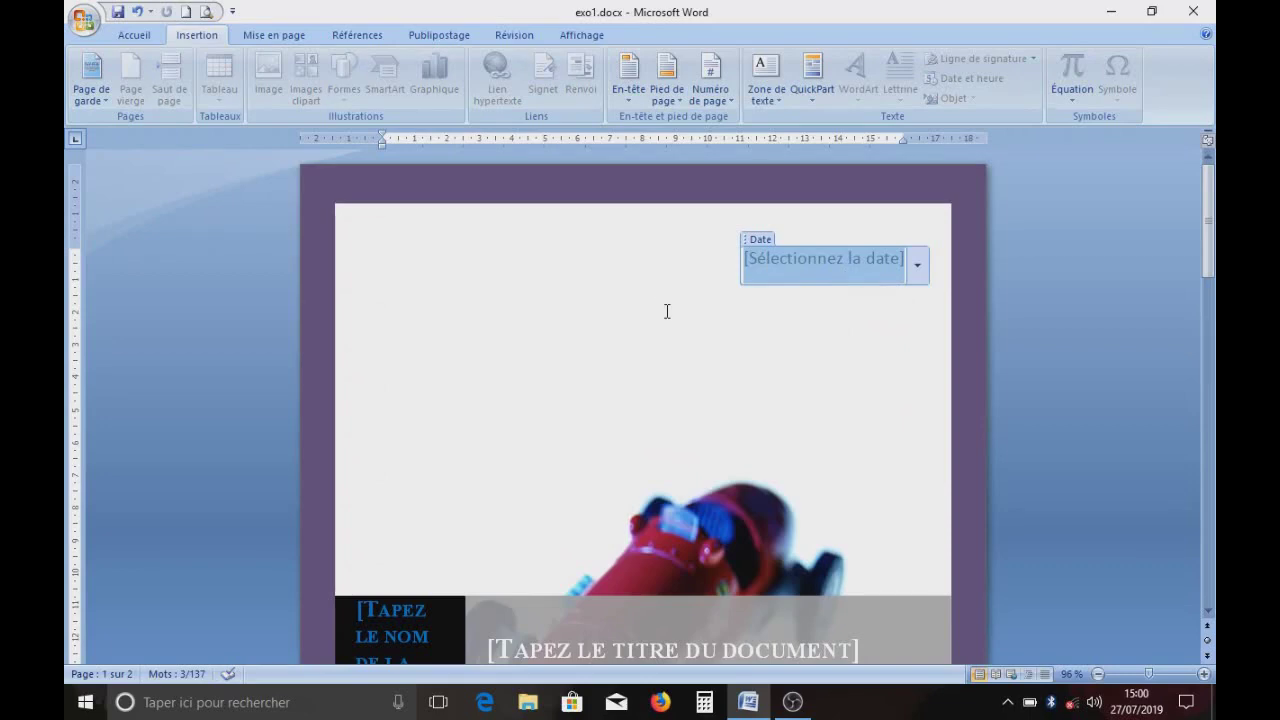
click(771, 292)
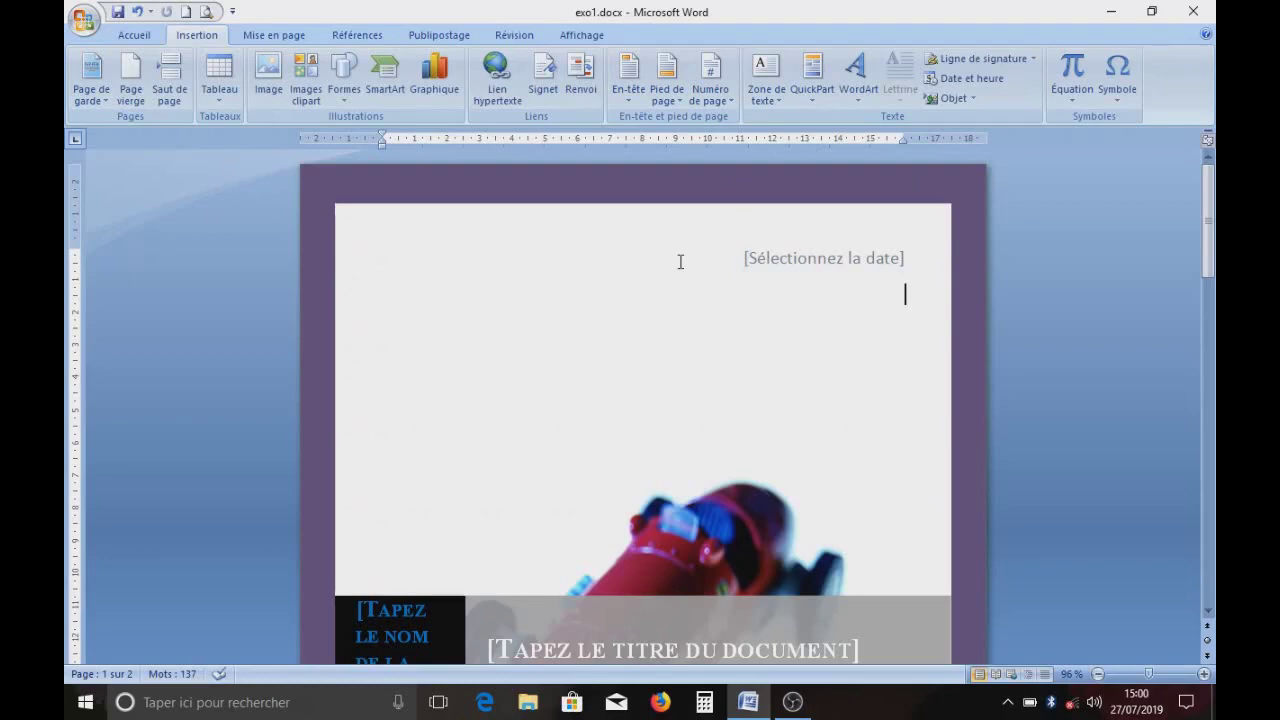
click(767, 266)
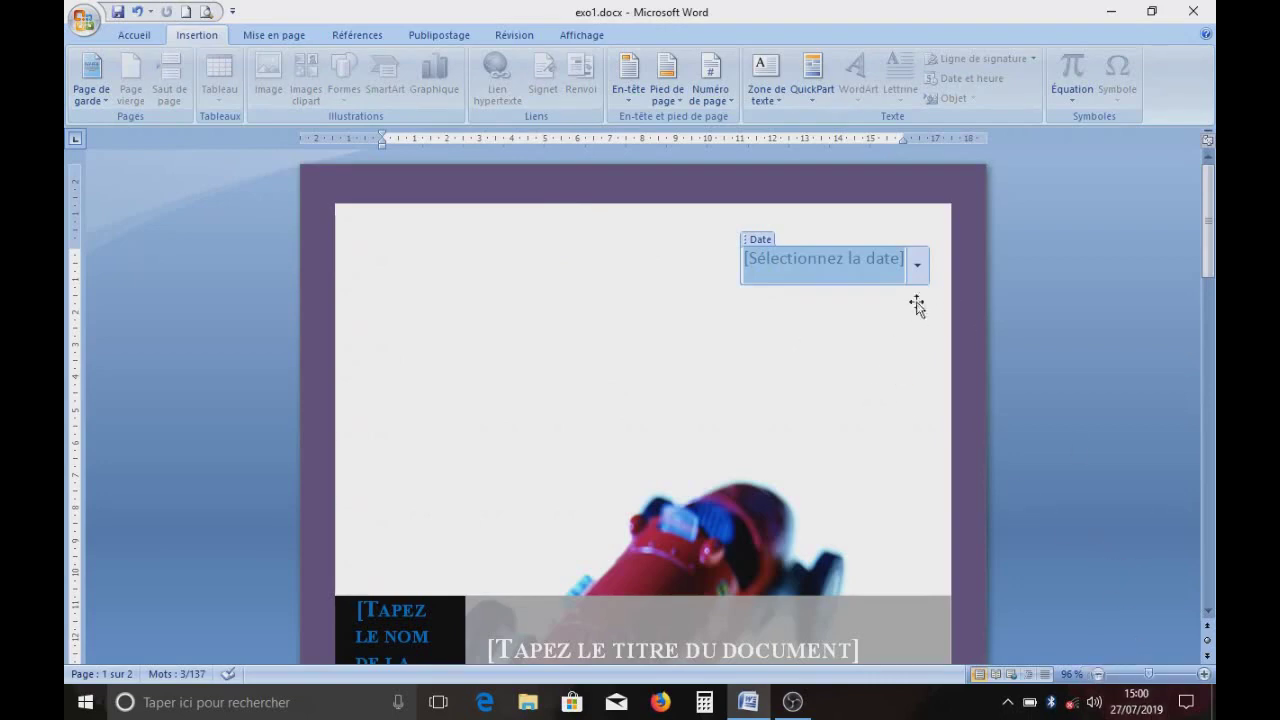
- Pick 27 July 2019 in the date field's calendar, then select the title placeholder
click(917, 265)
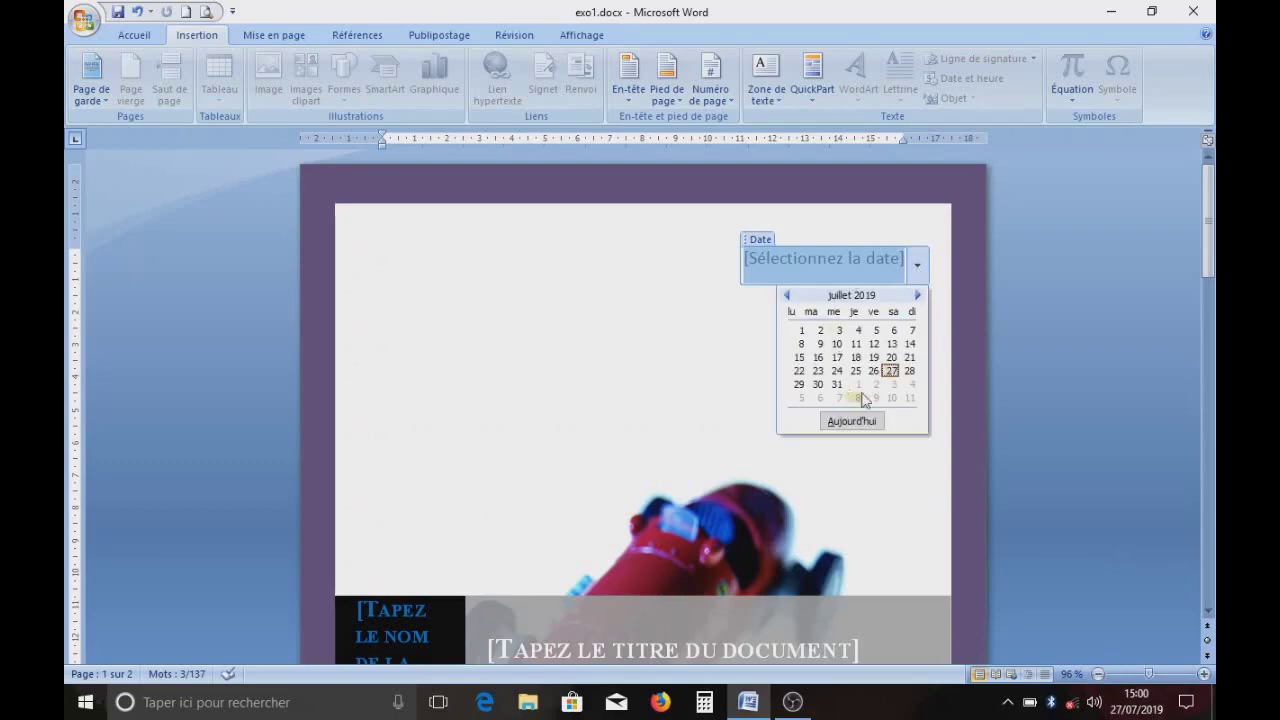
click(851, 422)
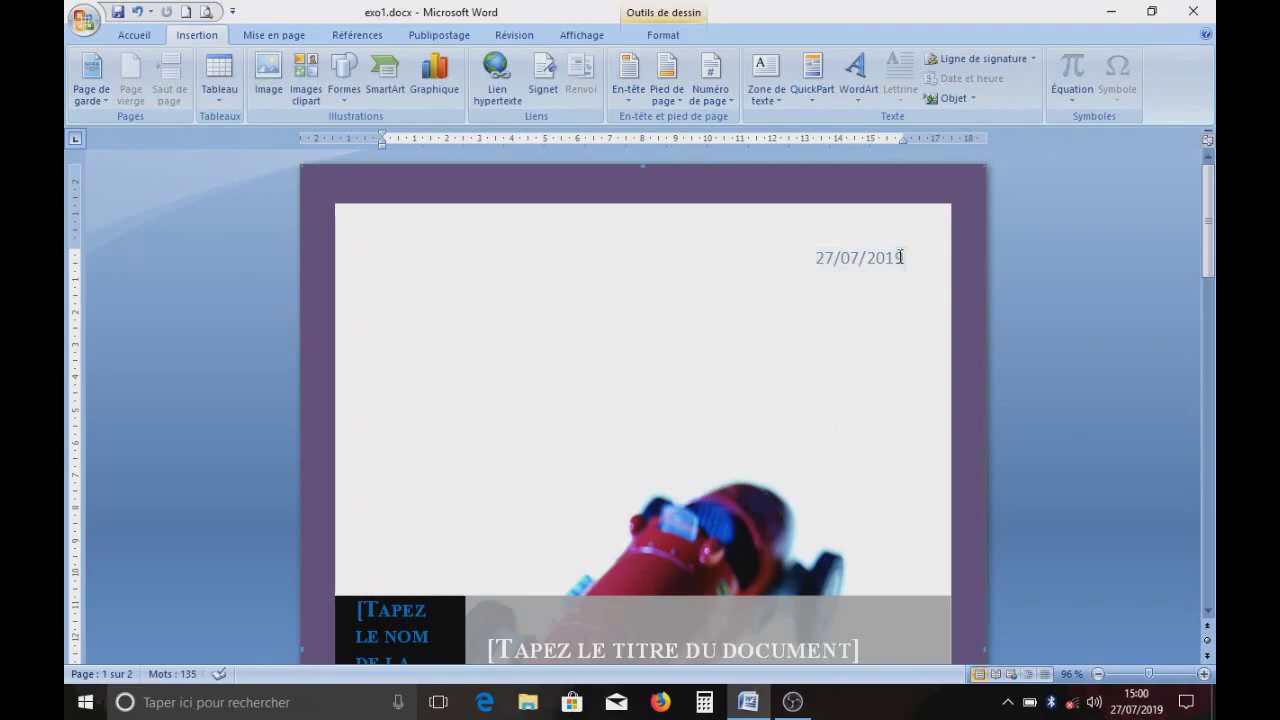
scroll(716, 335, down, 2)
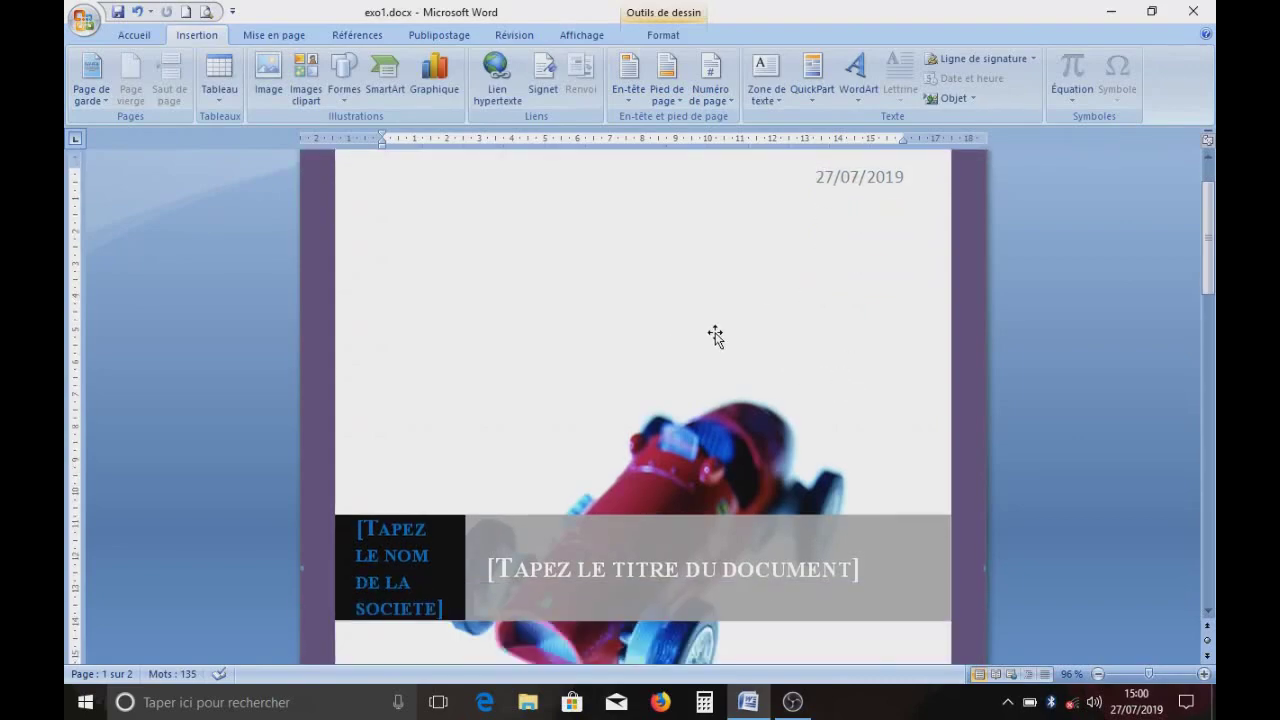
scroll(716, 335, down, 2)
scroll(508, 495, down, 1)
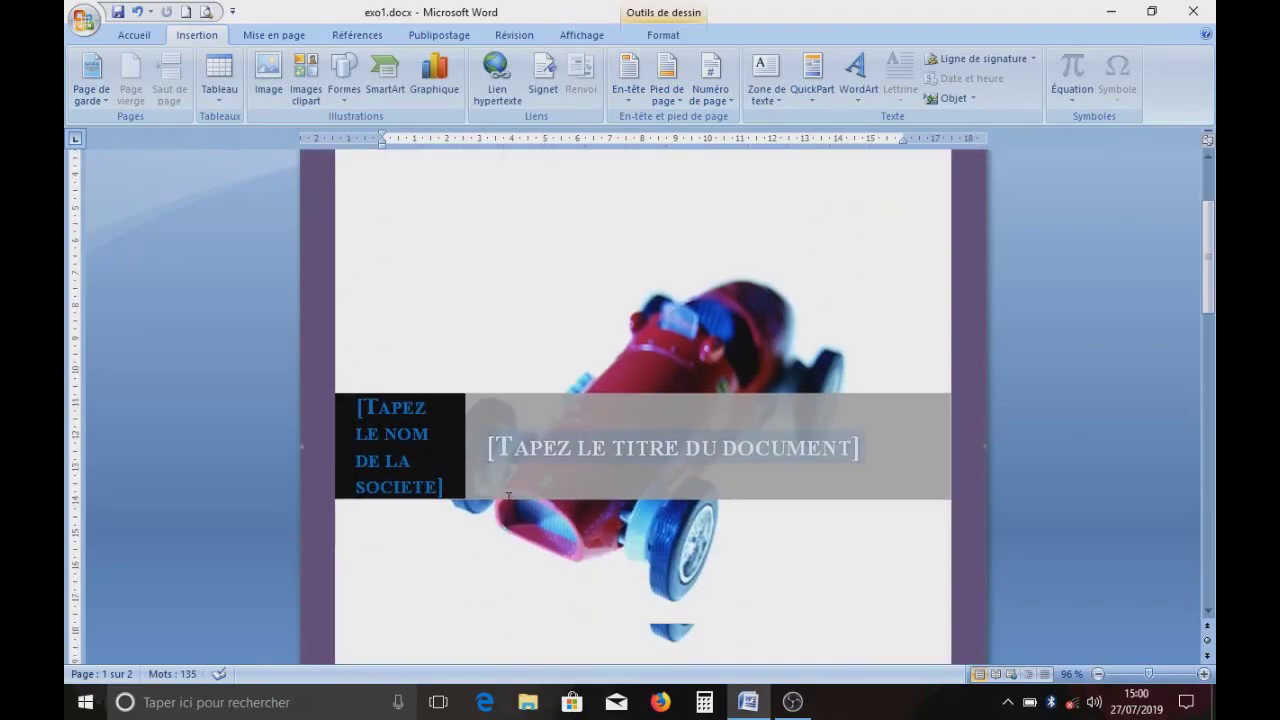
scroll(508, 495, down, 1)
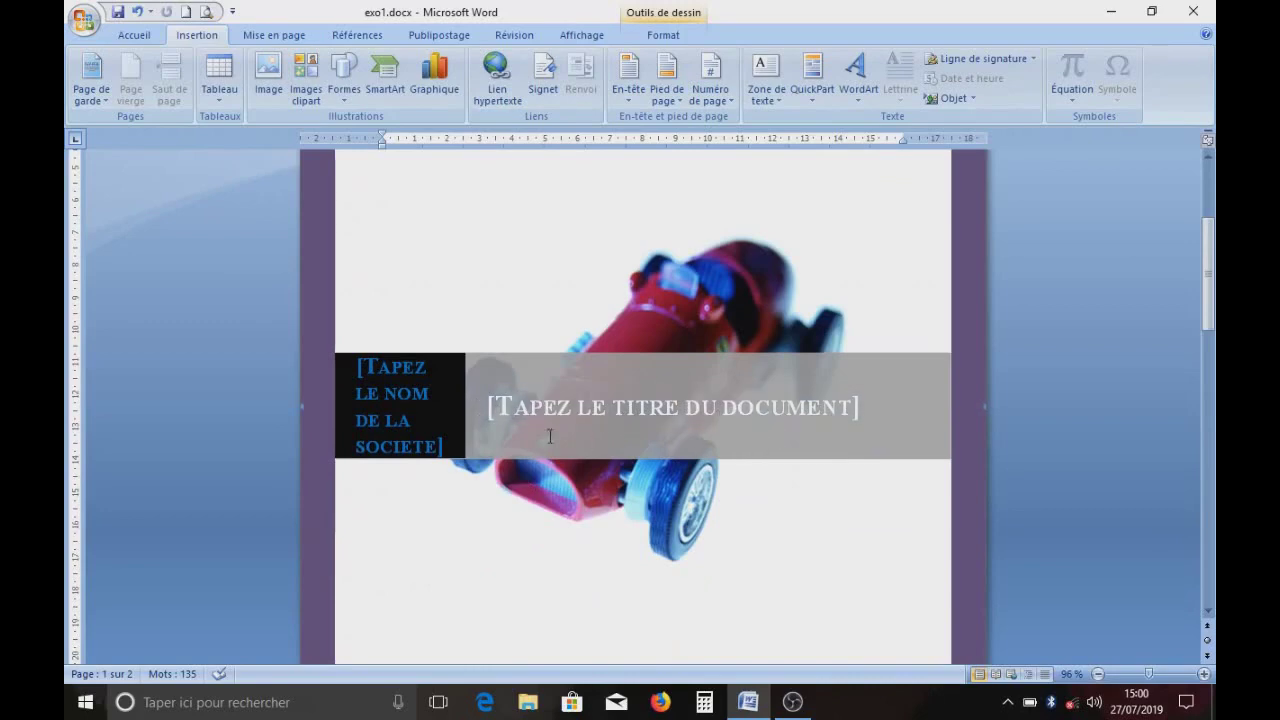
click(489, 418)
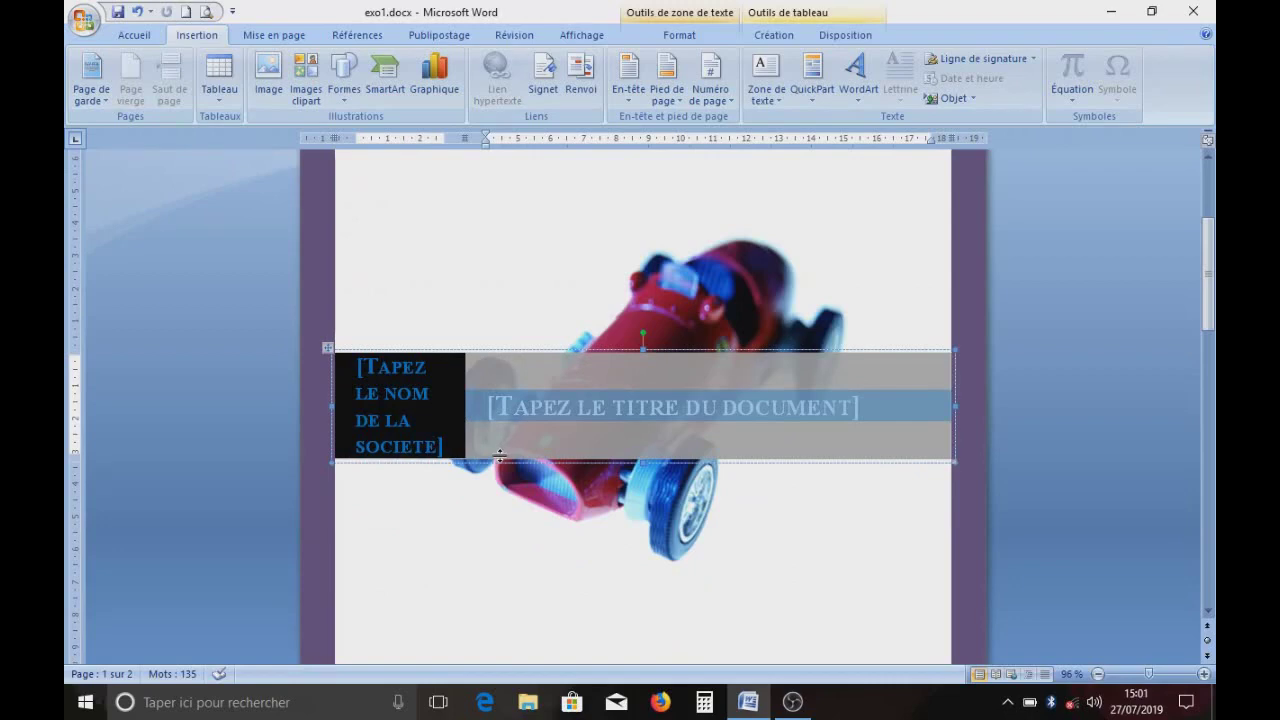
- Replace the cover title placeholder by typing 'Premier document W'
click(487, 410)
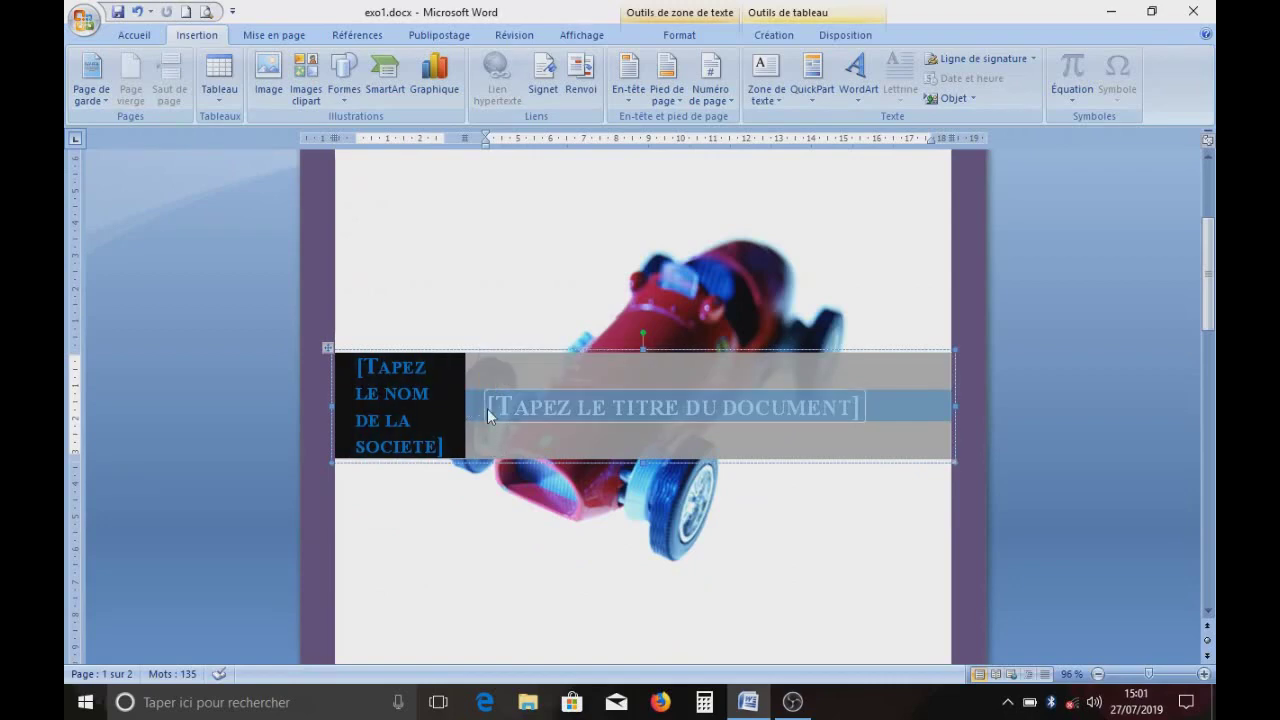
click(514, 566)
click(486, 418)
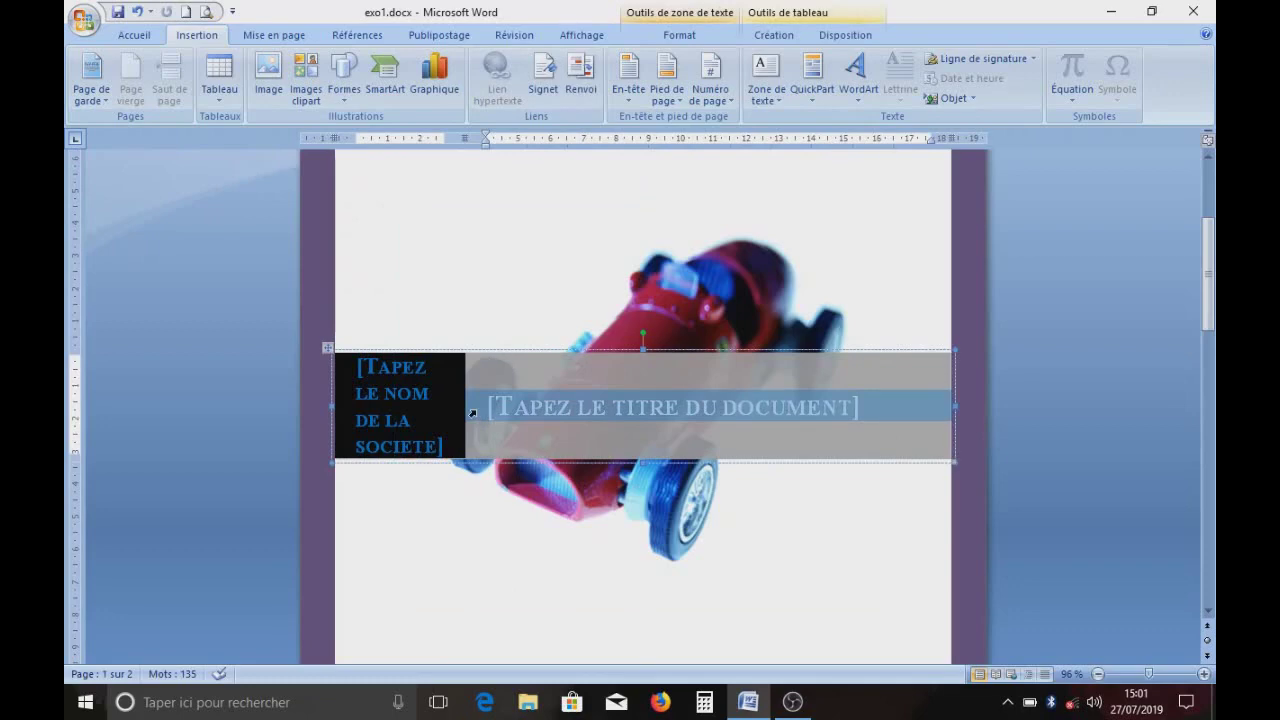
text(Pre)
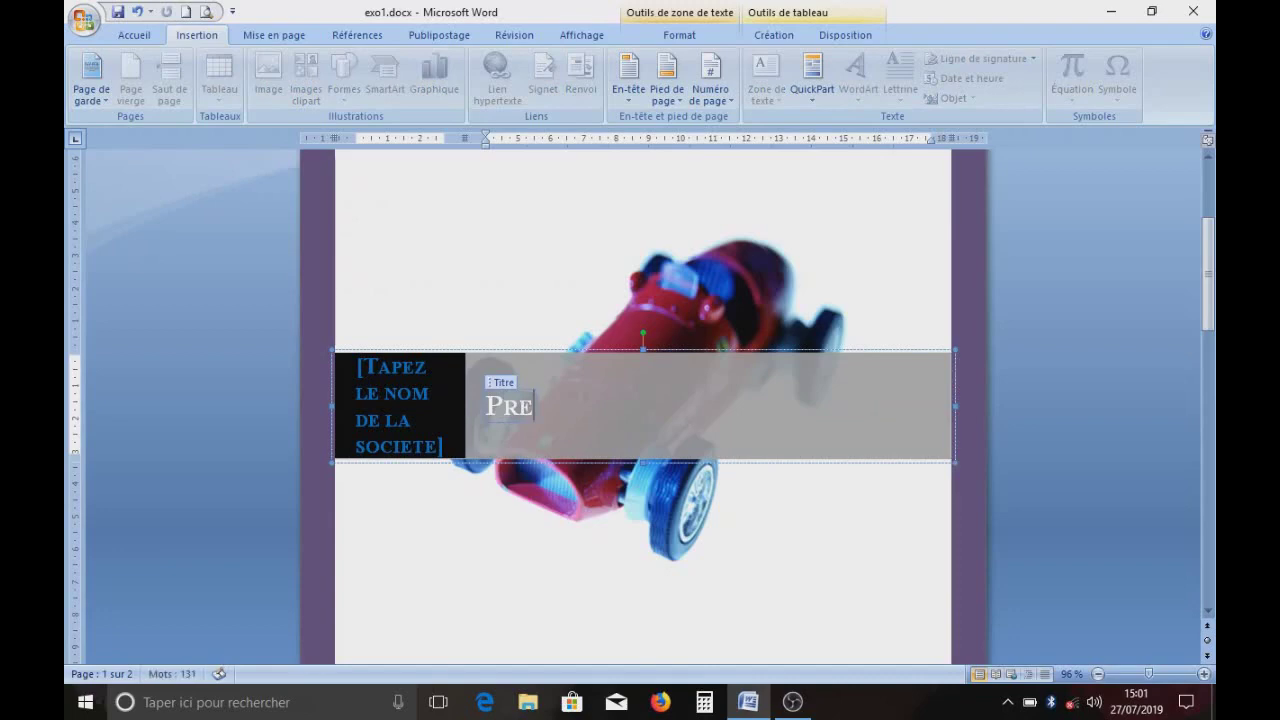
text(mier do)
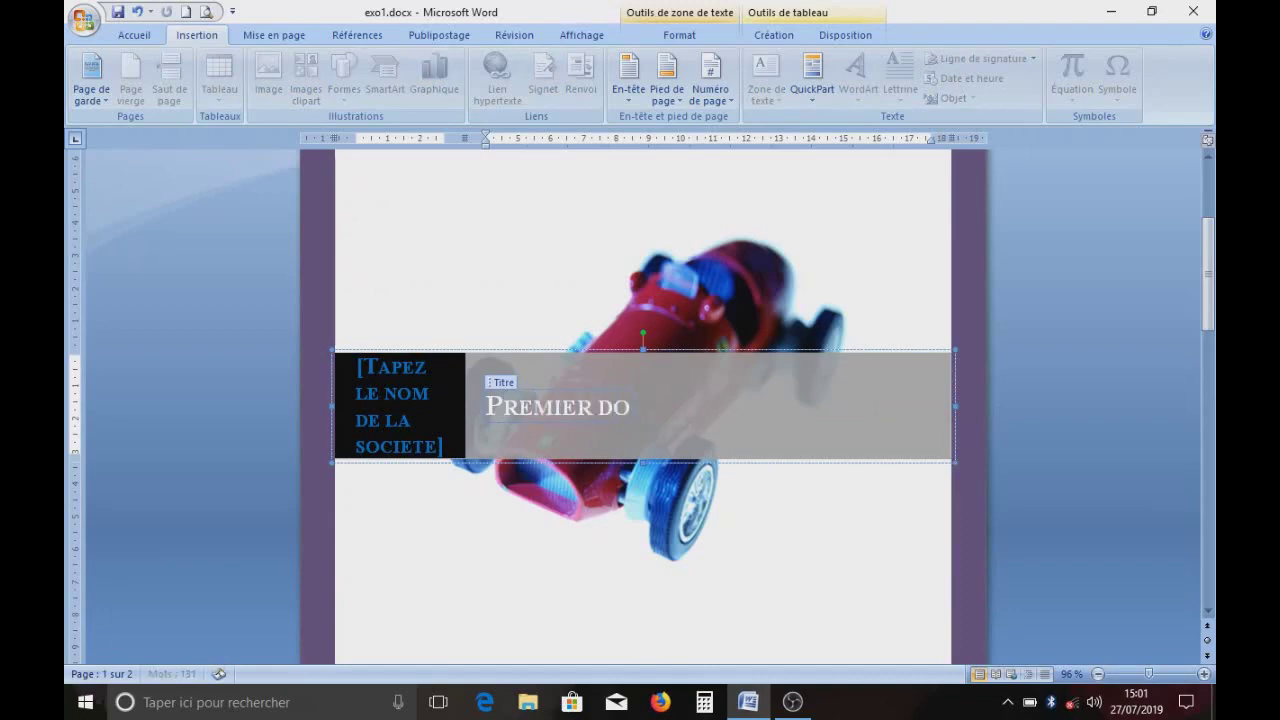
text(cument)
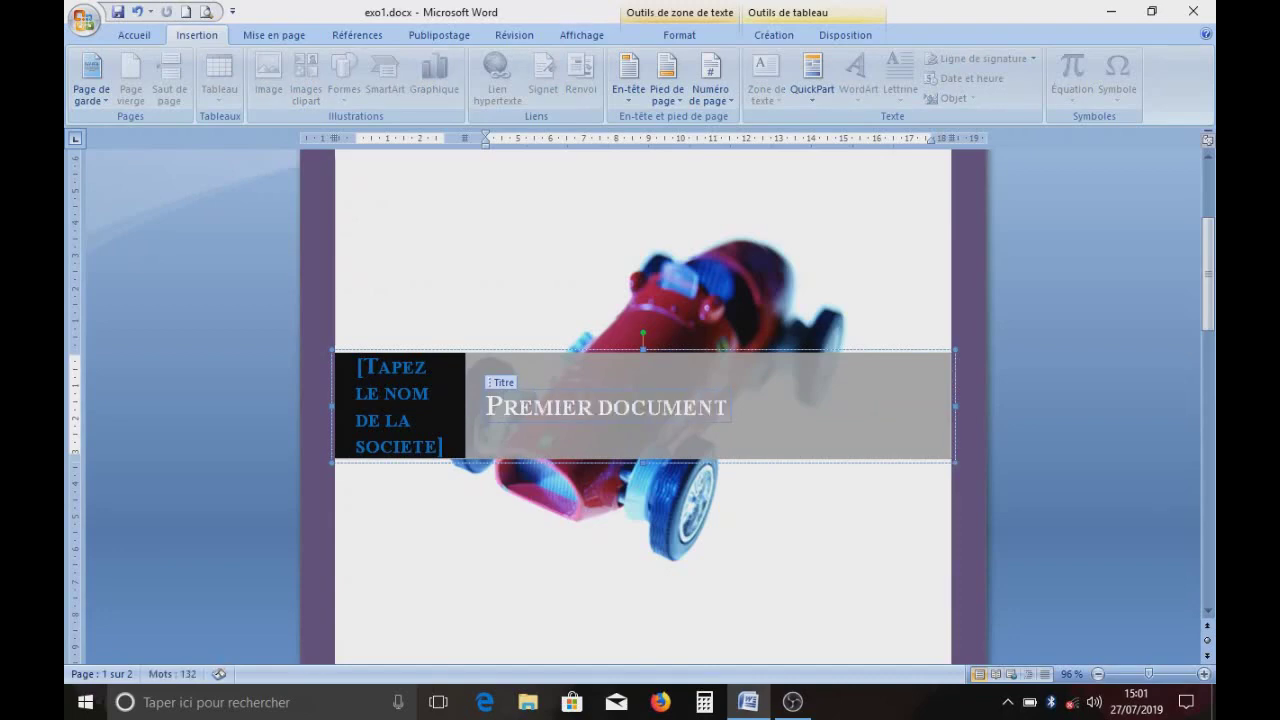
text( Wo)
text(r)
text(d)
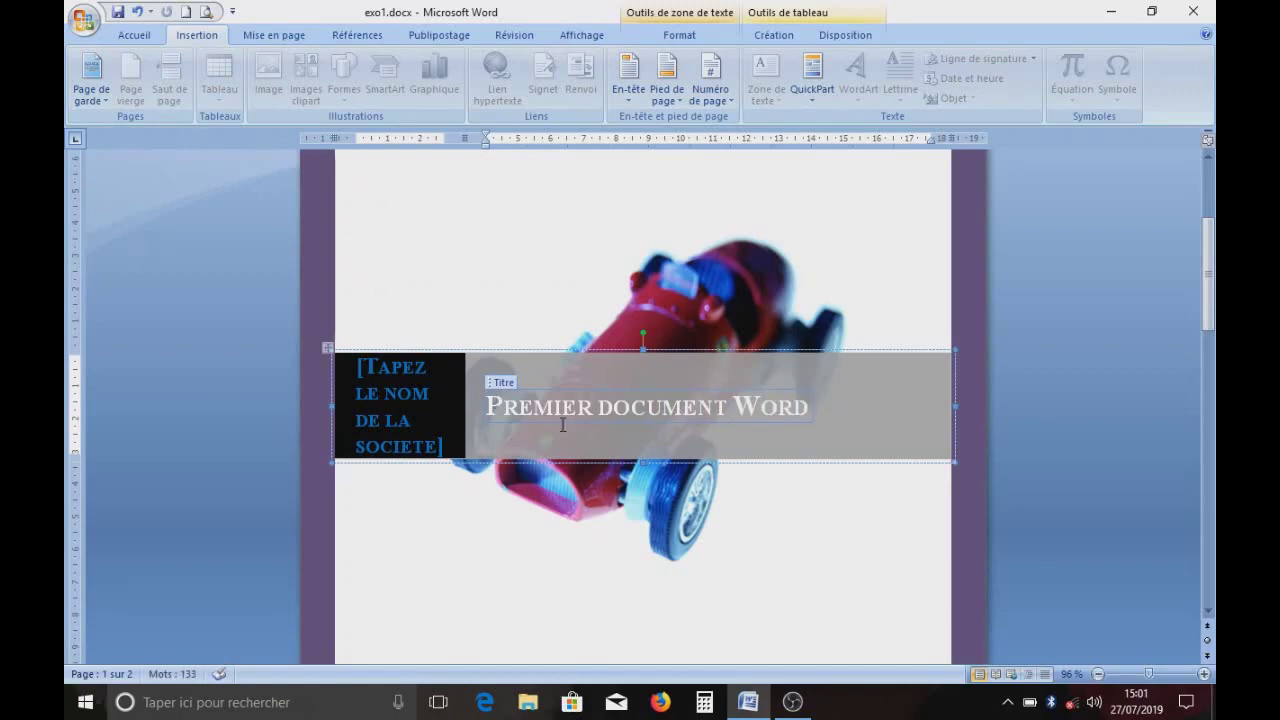
- Select the whole Société company-name placeholder on the banner and delete it
click(511, 537)
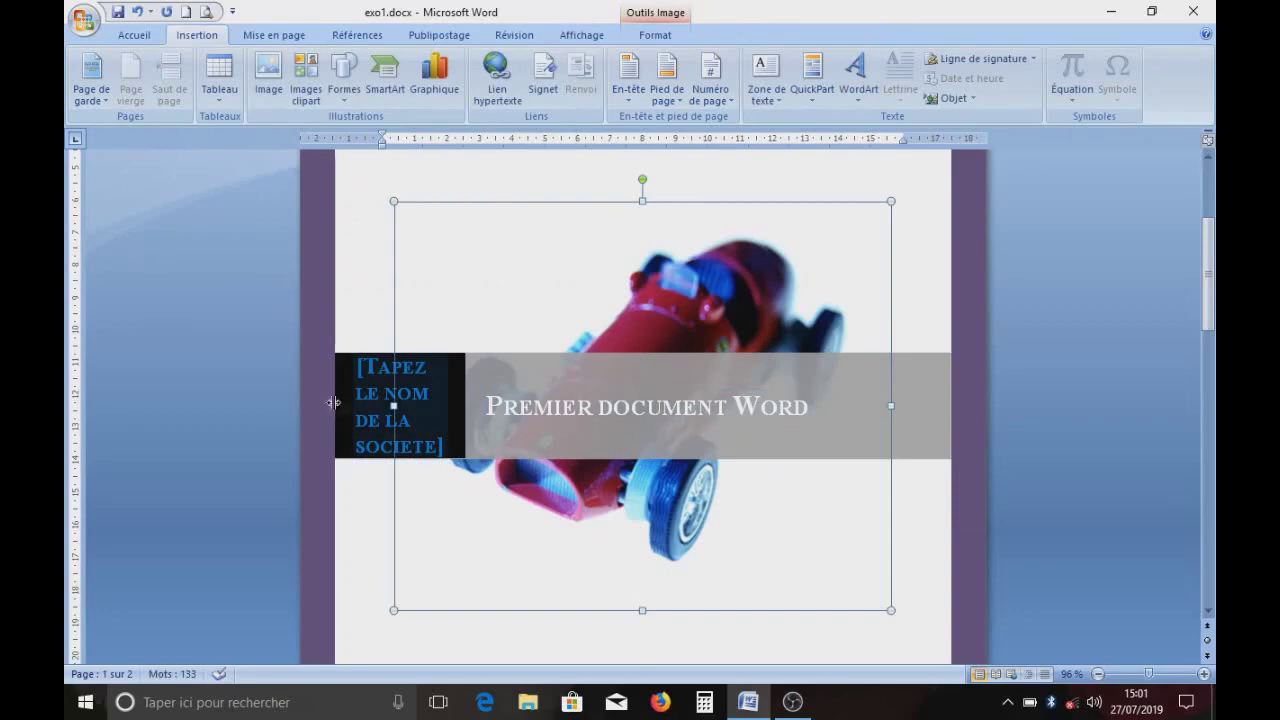
click(367, 380)
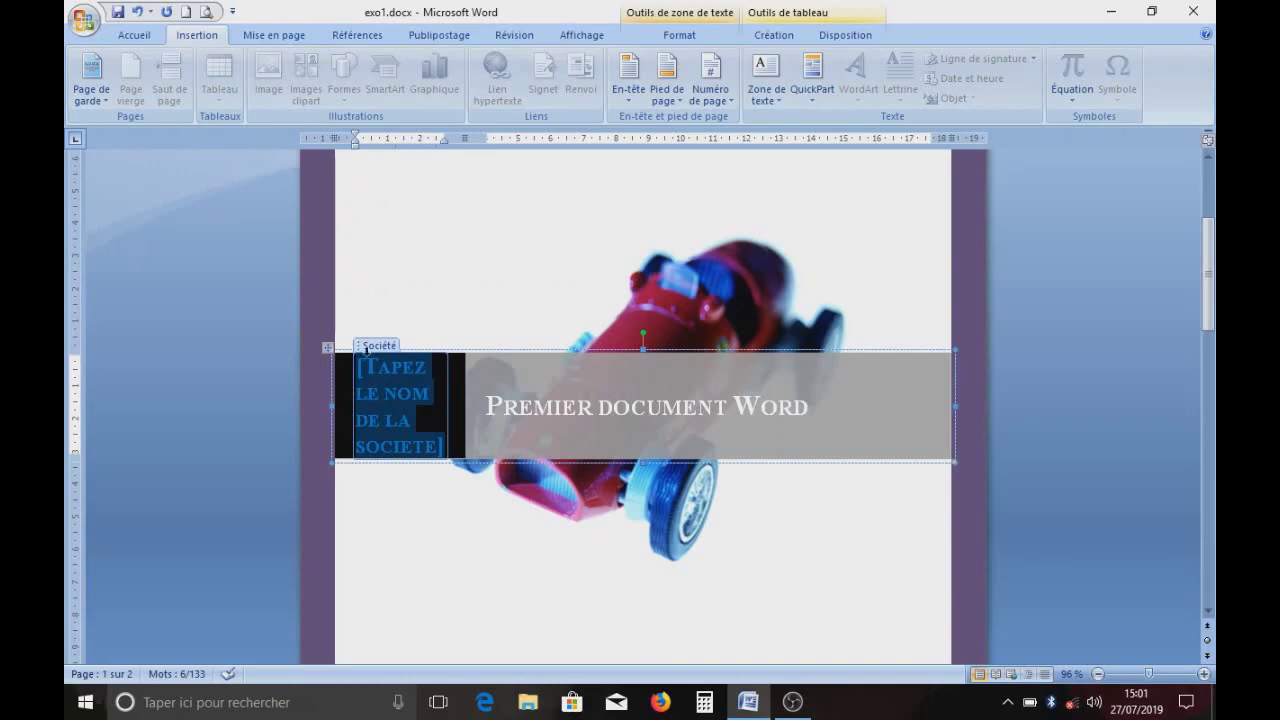
click(400, 309)
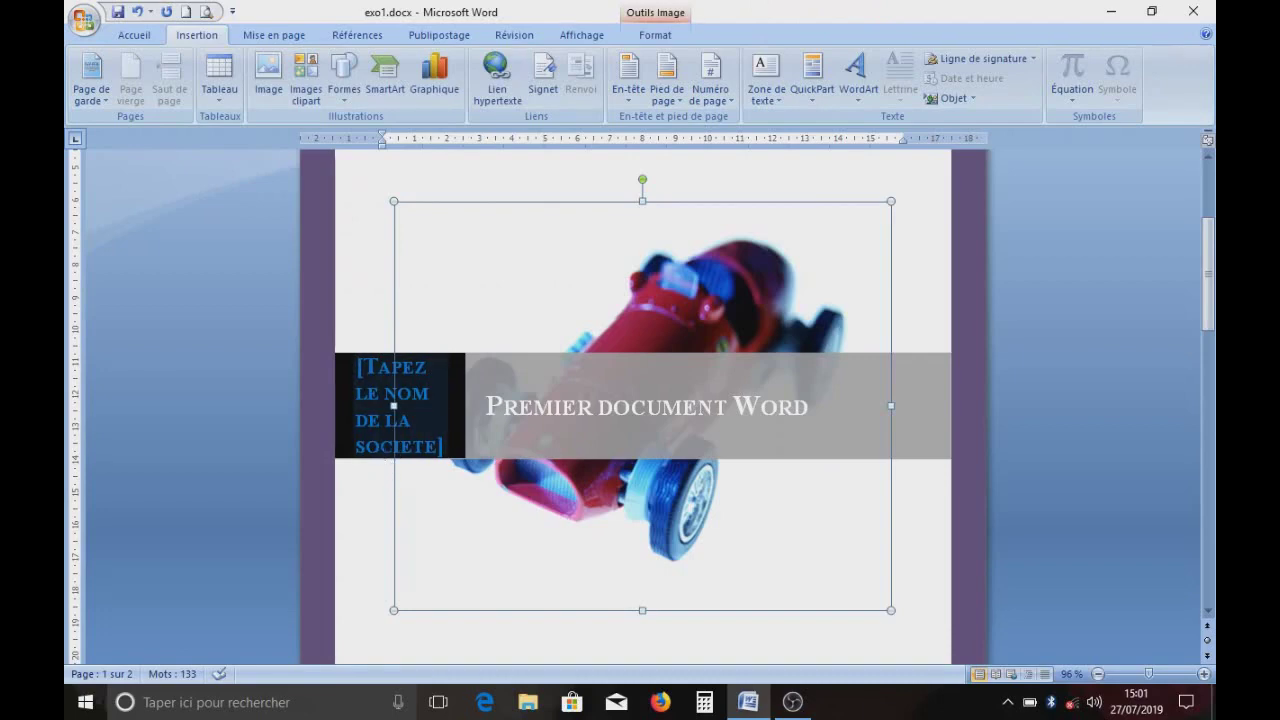
click(377, 393)
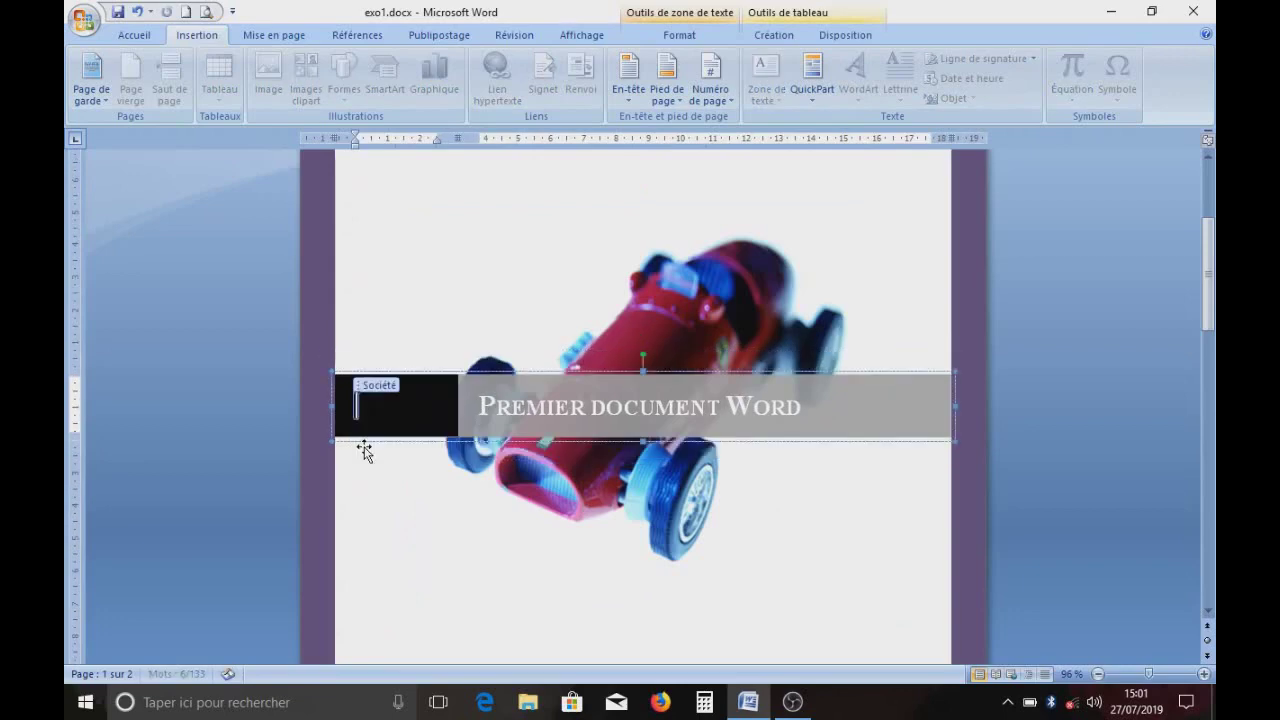
click(399, 474)
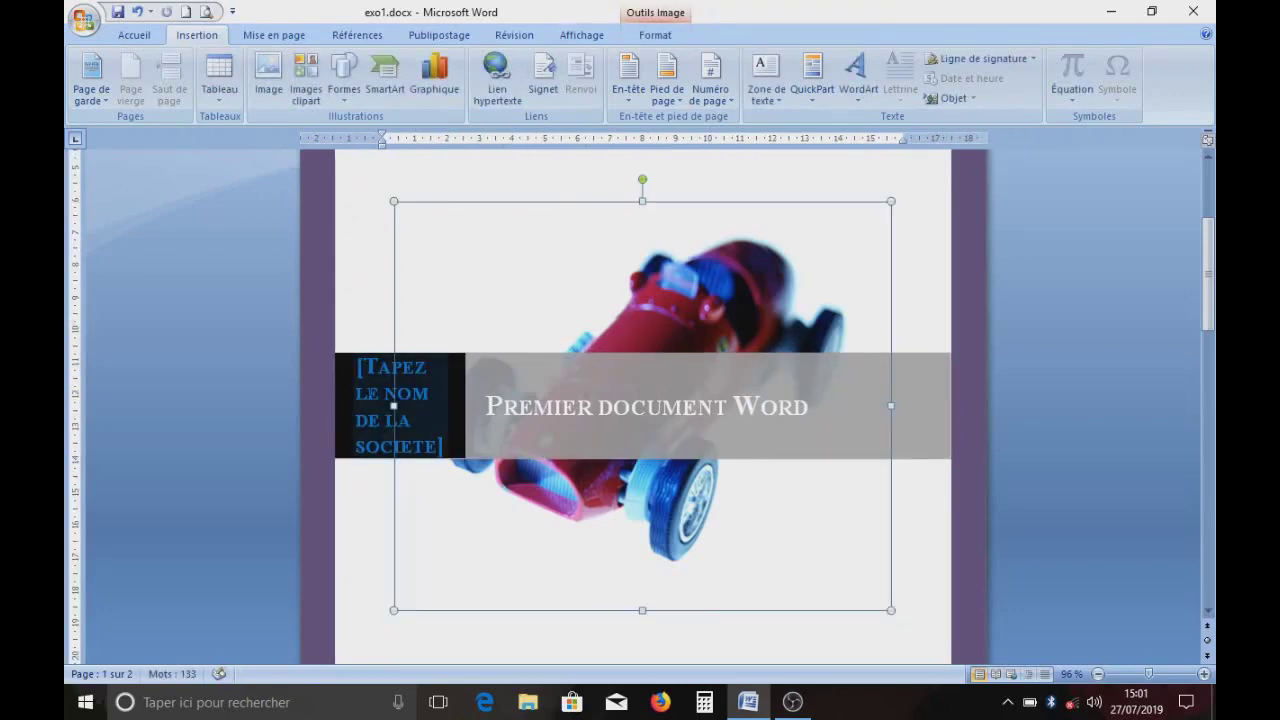
click(375, 385)
click(375, 349)
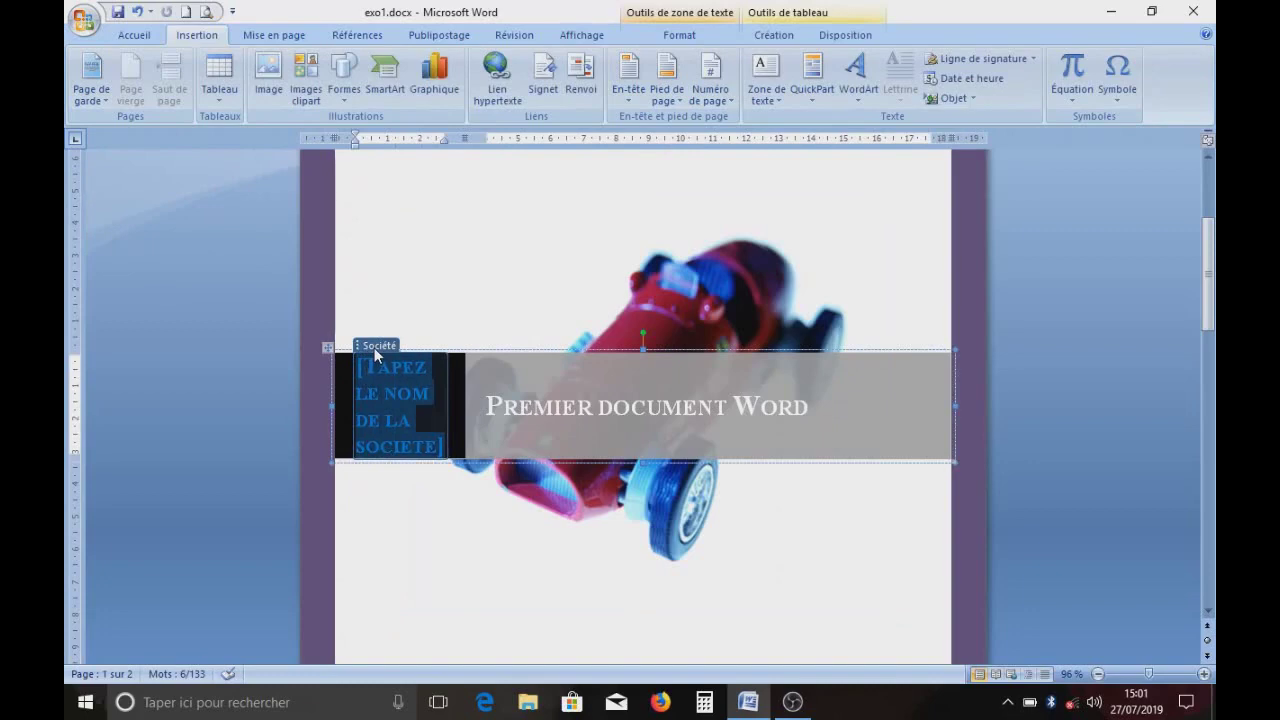
key(Delete)
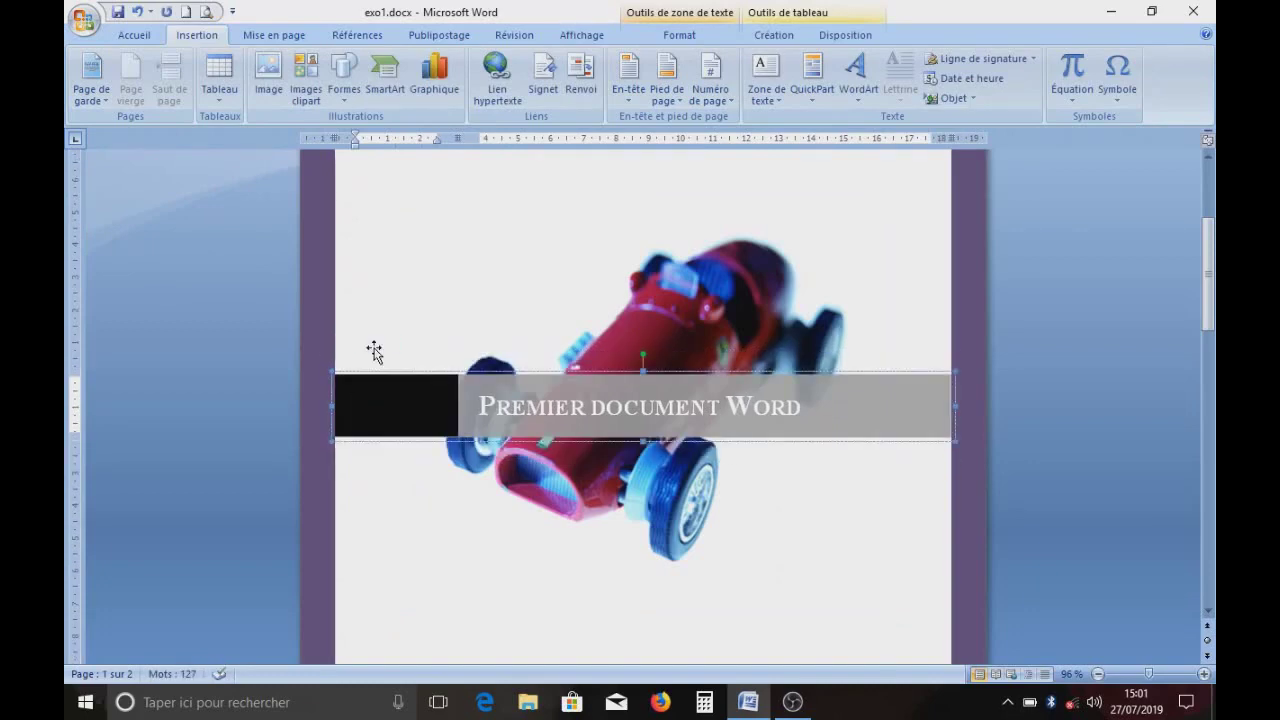
- Select the red racing car picture on the cover page and delete it
click(435, 520)
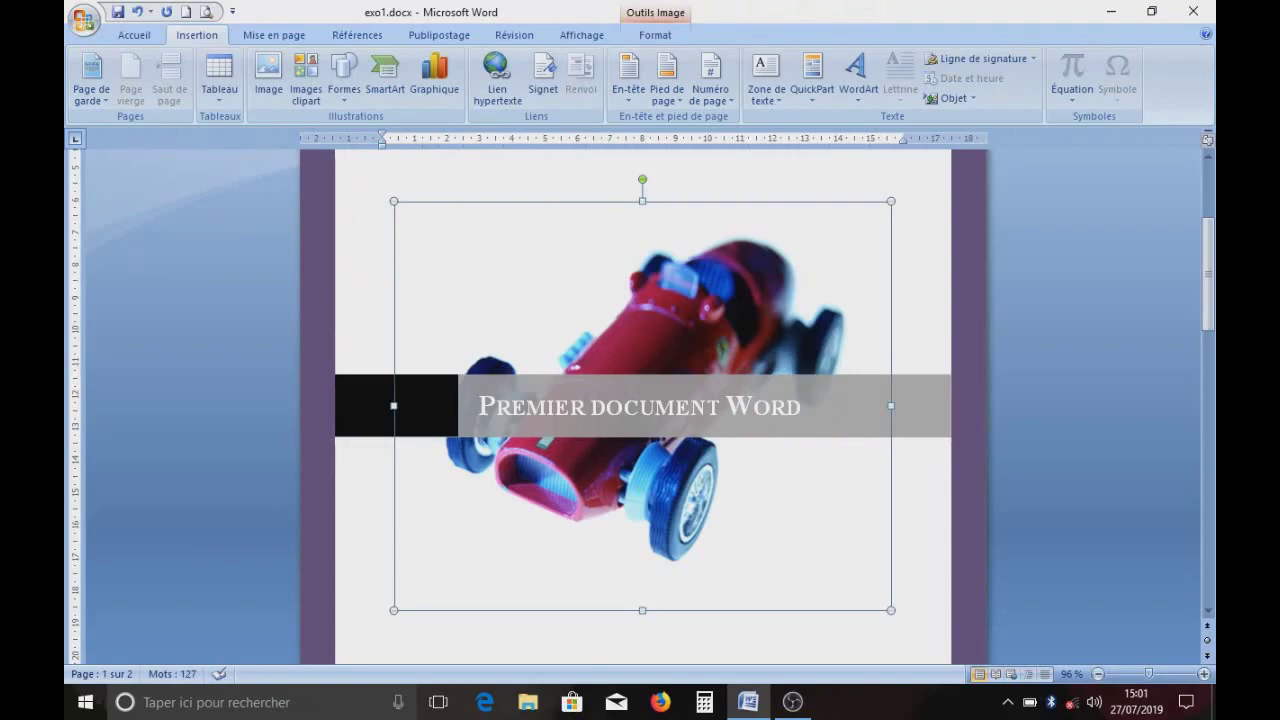
click(364, 492)
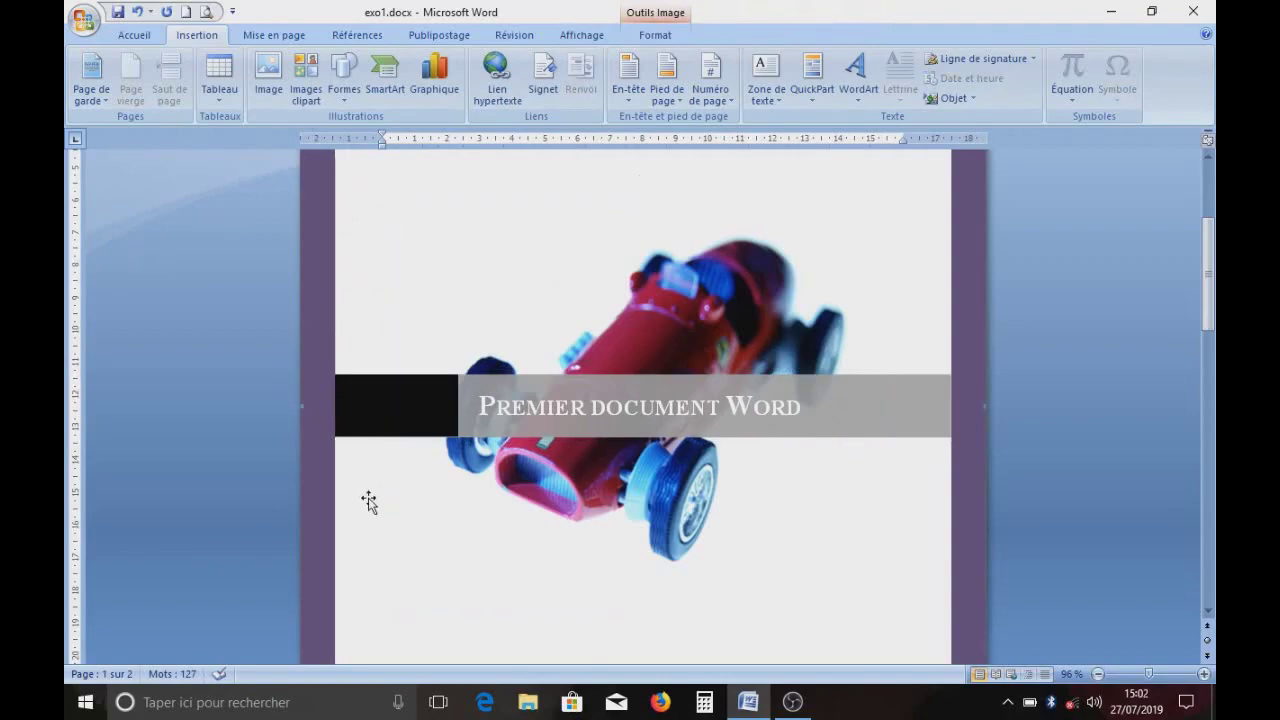
scroll(528, 426, up, 3)
scroll(530, 421, down, 3)
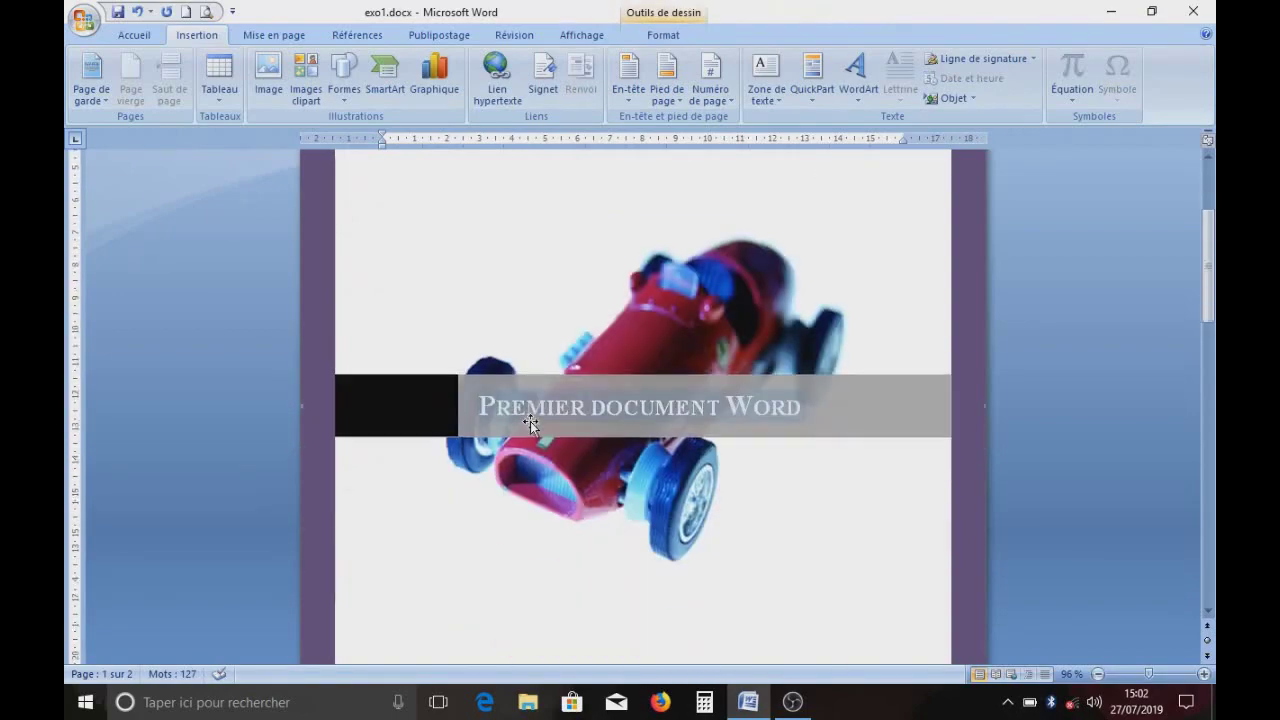
scroll(560, 480, down, 1)
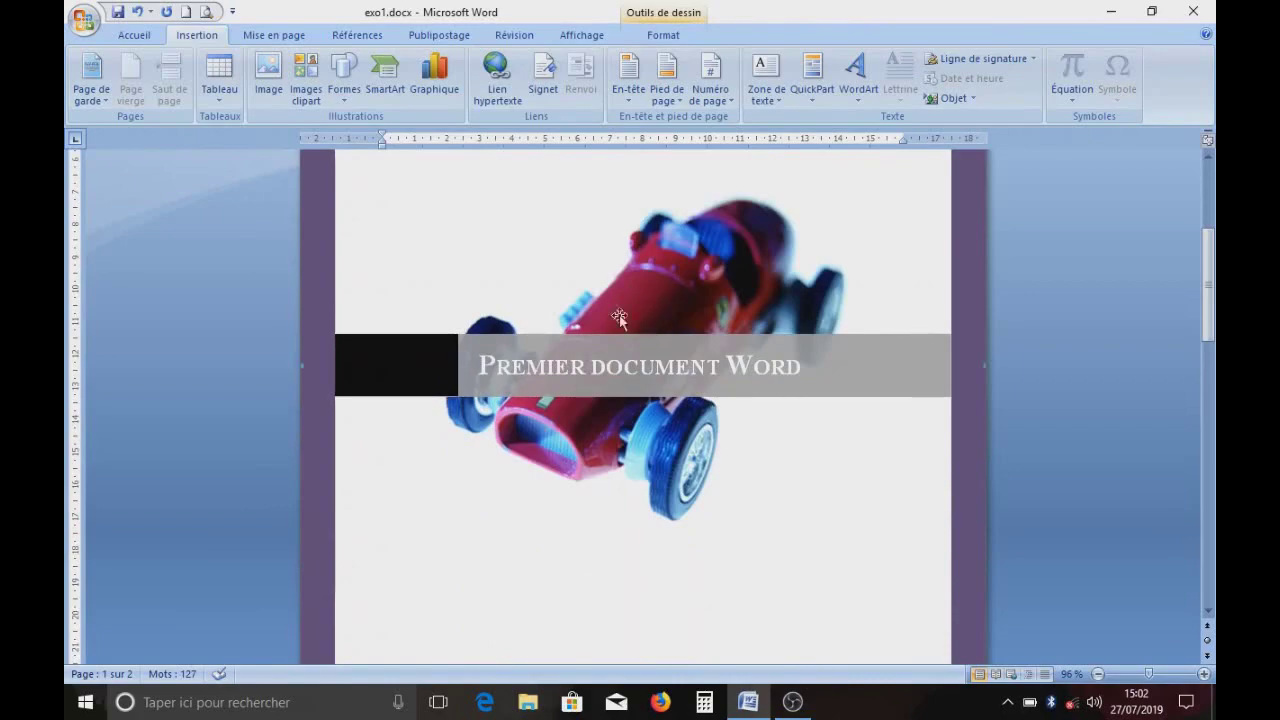
scroll(652, 289, up, 2)
scroll(652, 289, up, 1)
click(655, 400)
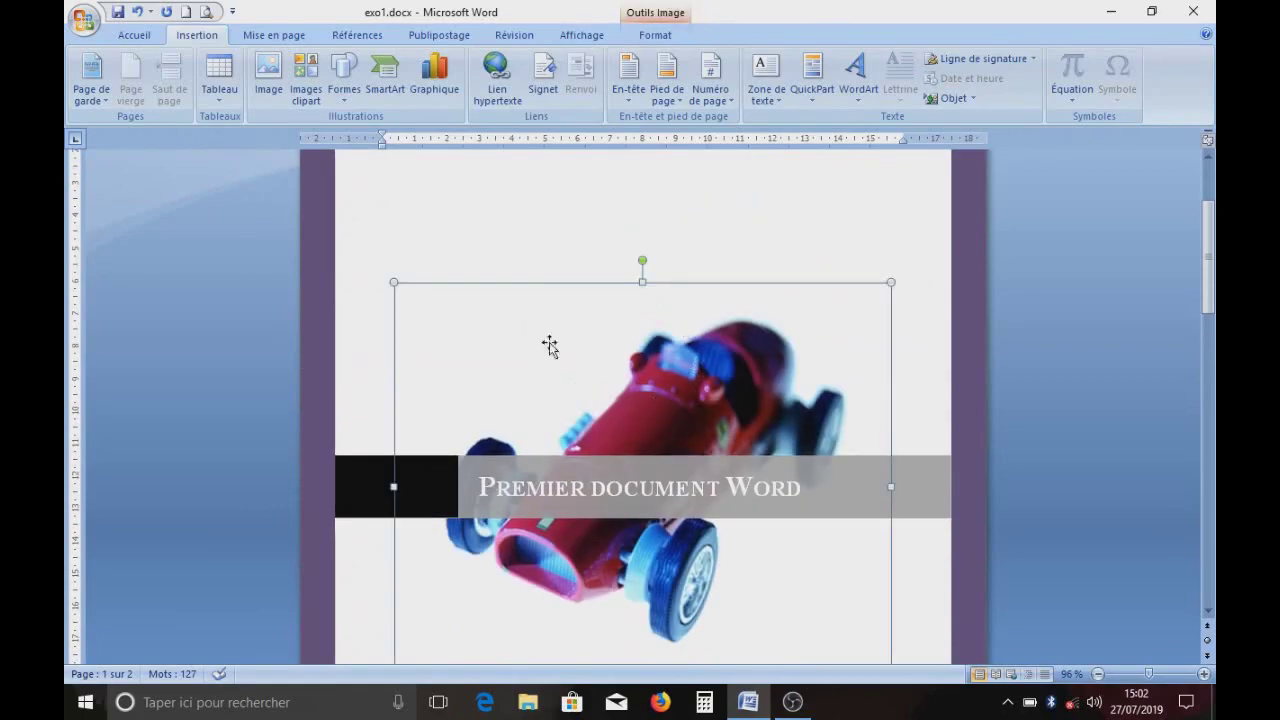
click(586, 248)
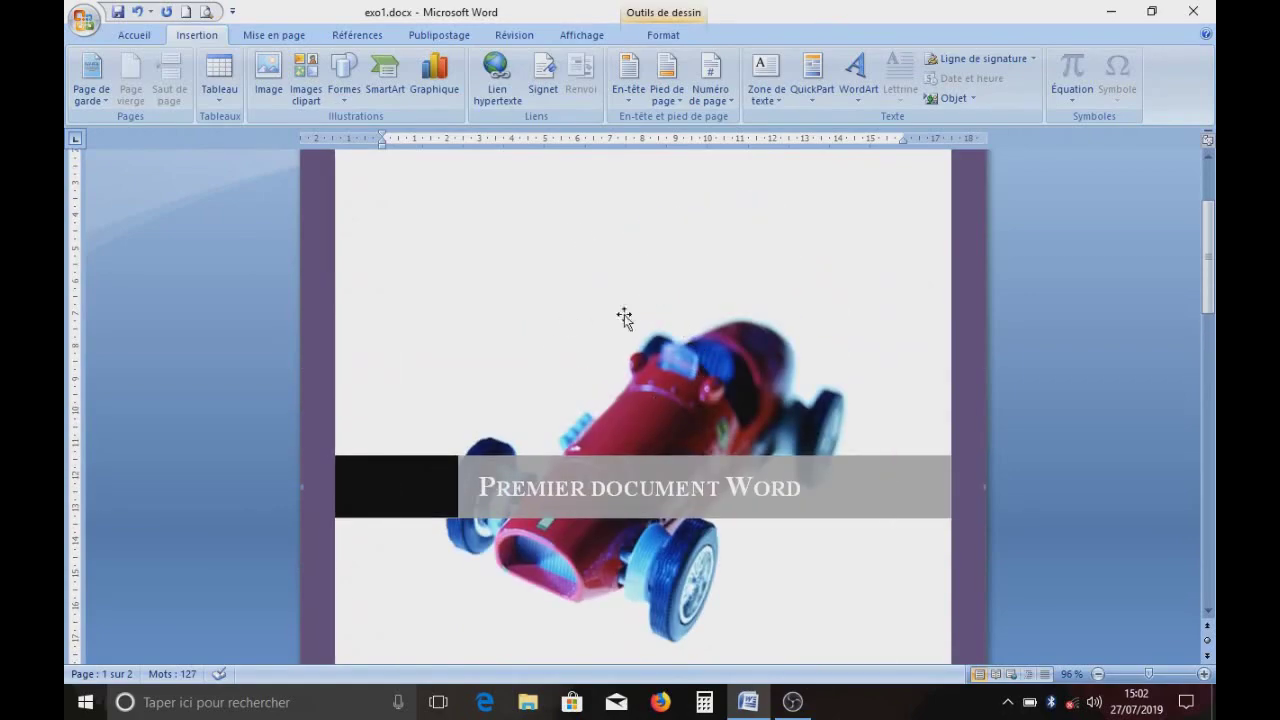
click(643, 395)
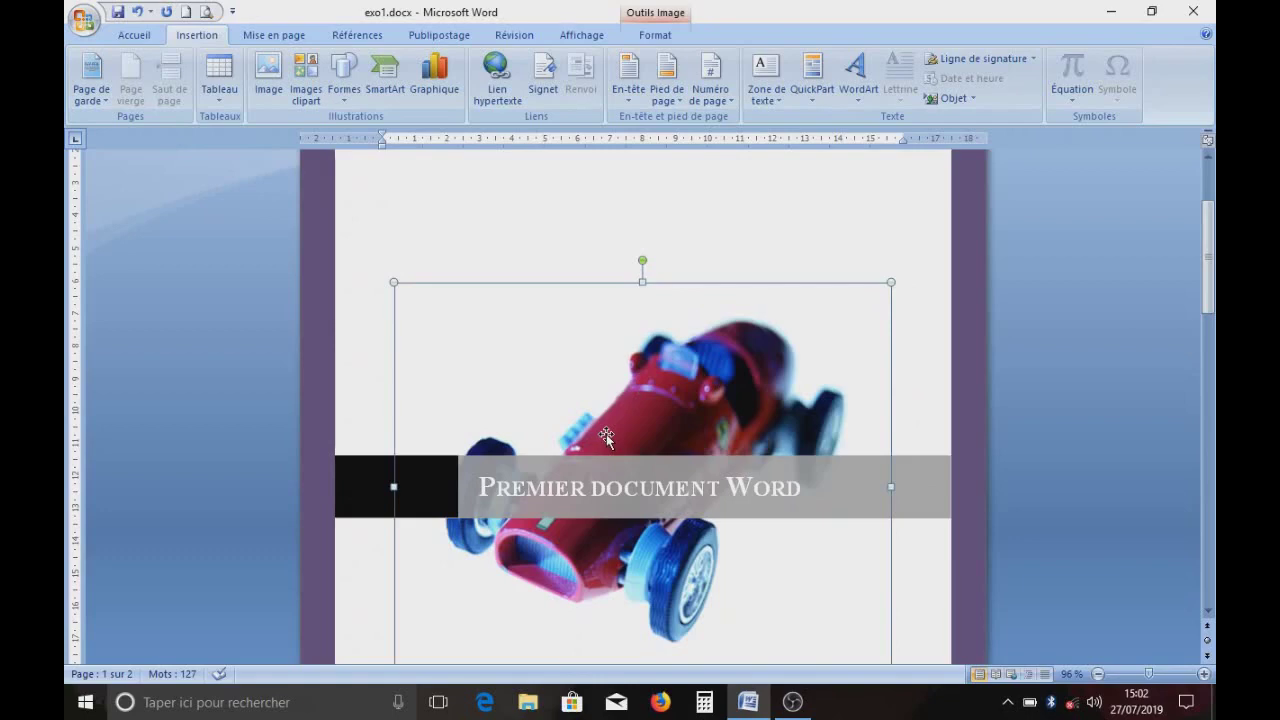
key(Delete)
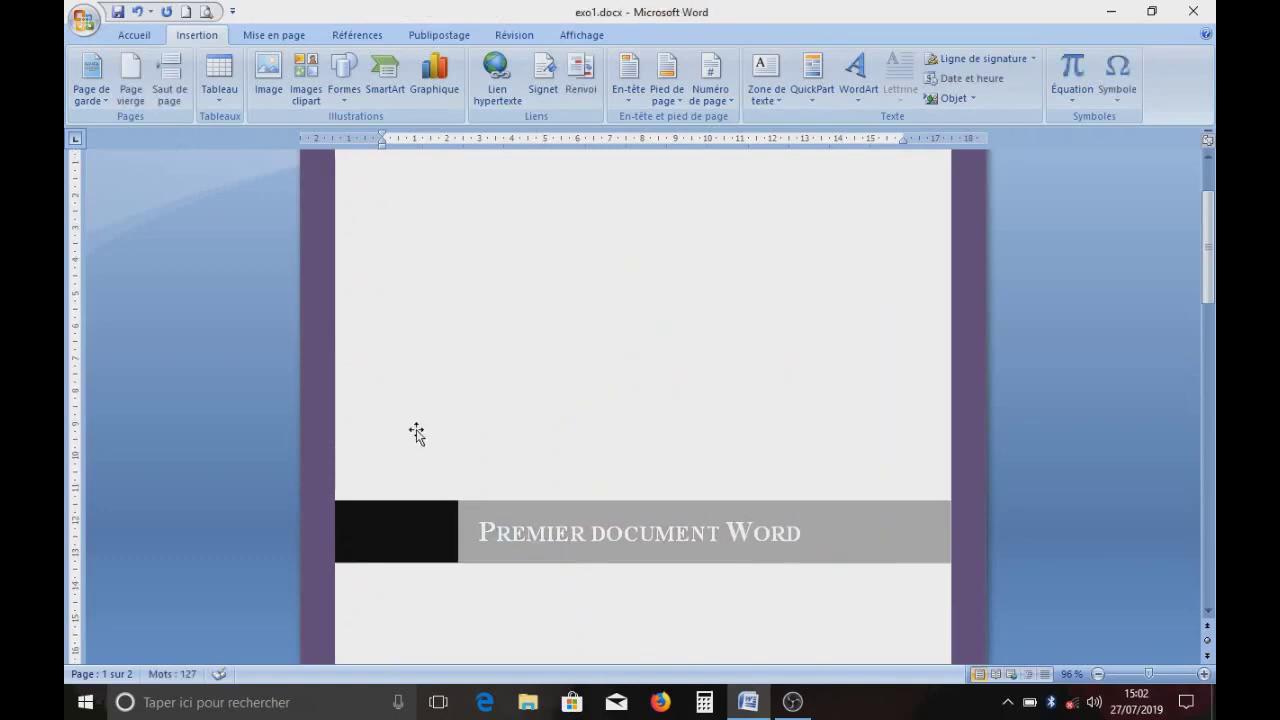
- Select the title banner shape, then deselect it by clicking an empty area
click(505, 424)
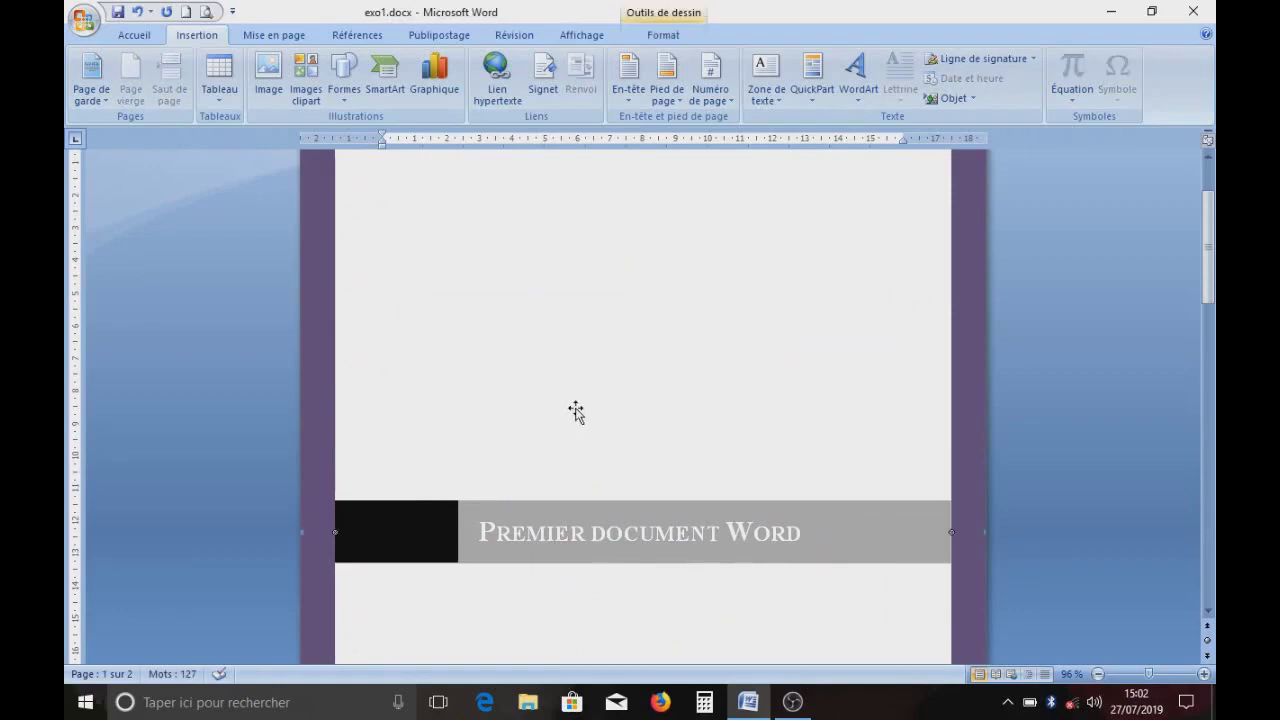
scroll(455, 378, up, 2)
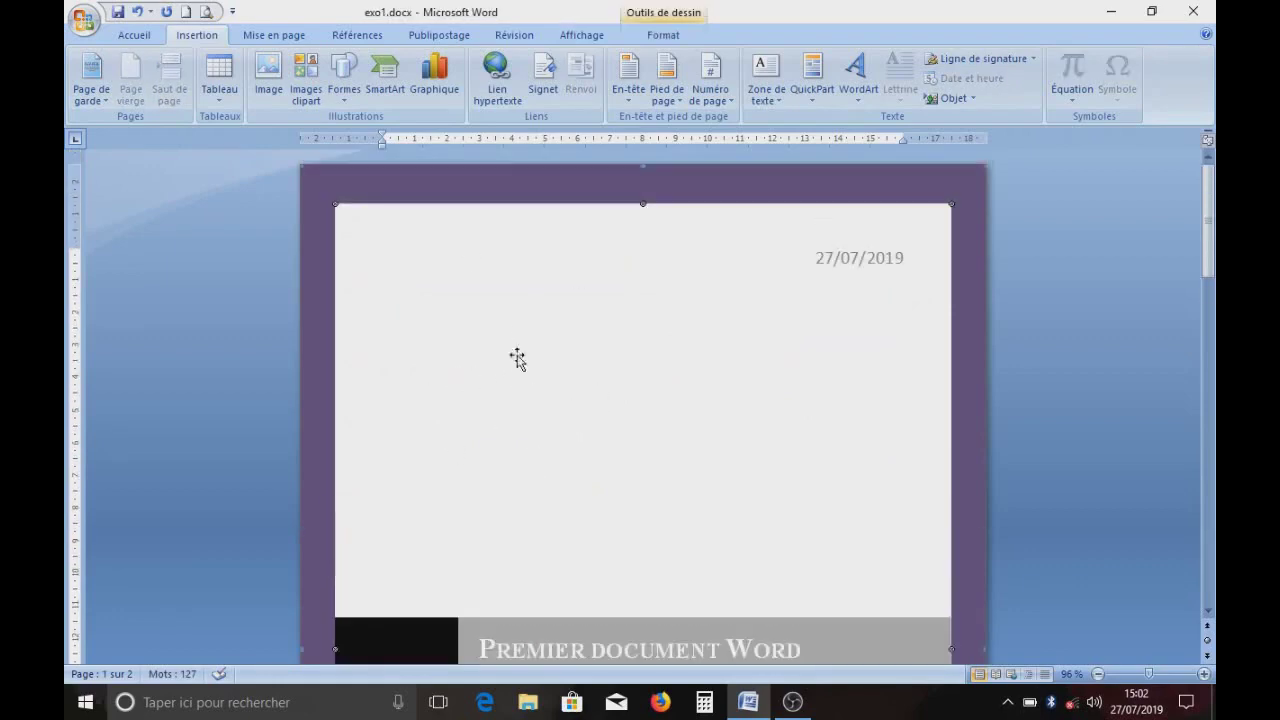
scroll(487, 408, down, 1)
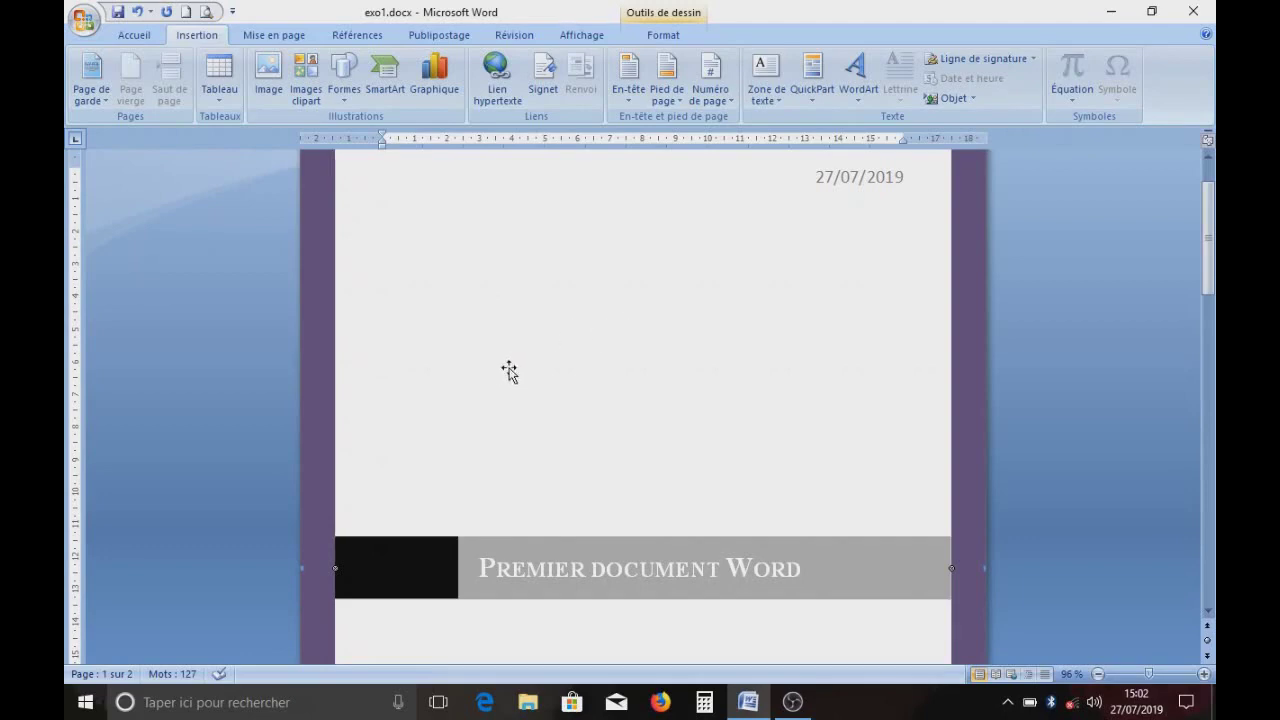
scroll(480, 309, up, 2)
click(469, 352)
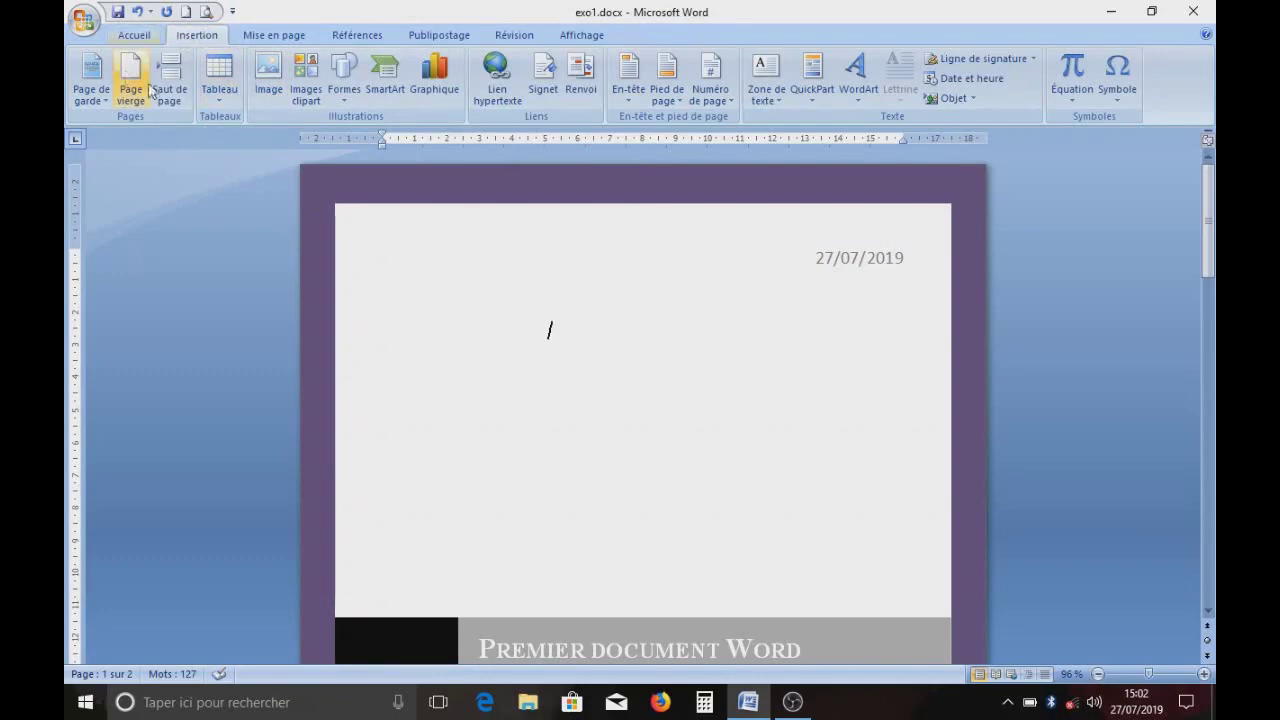
- Insert face.PNG from the Images folder, then undo the insertion with Ctrl+Z
click(268, 88)
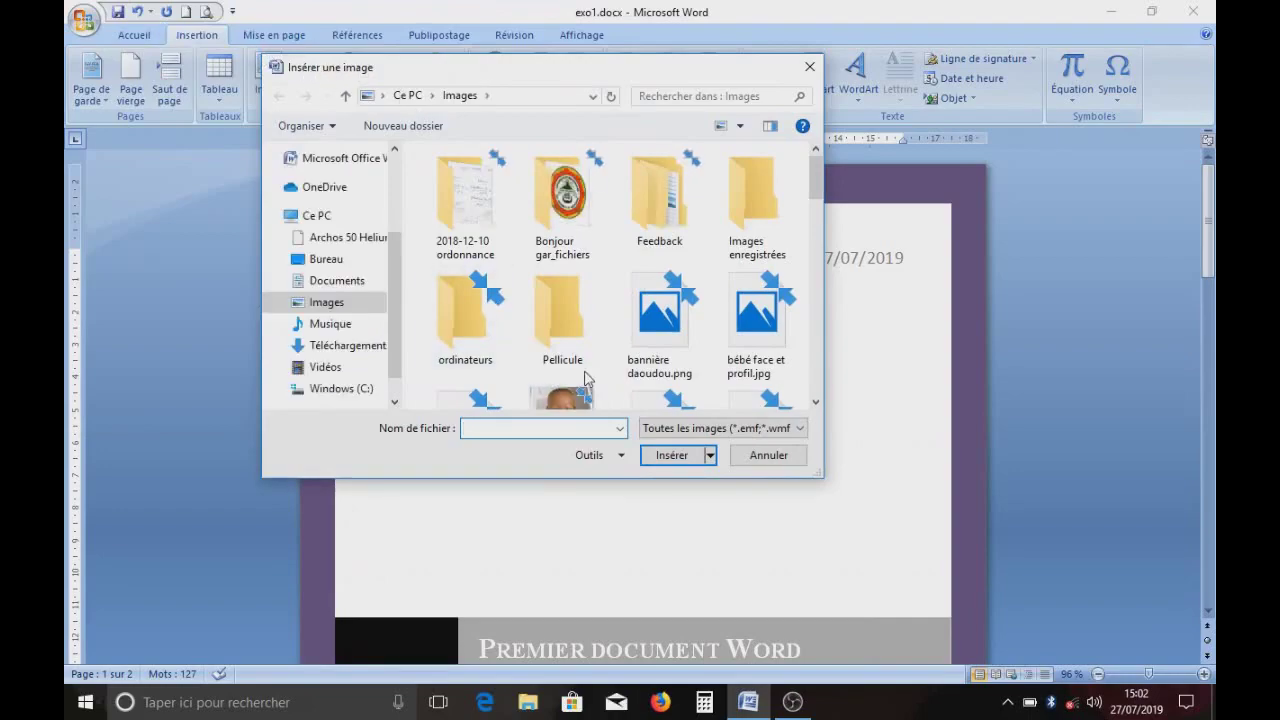
scroll(525, 265, down, 2)
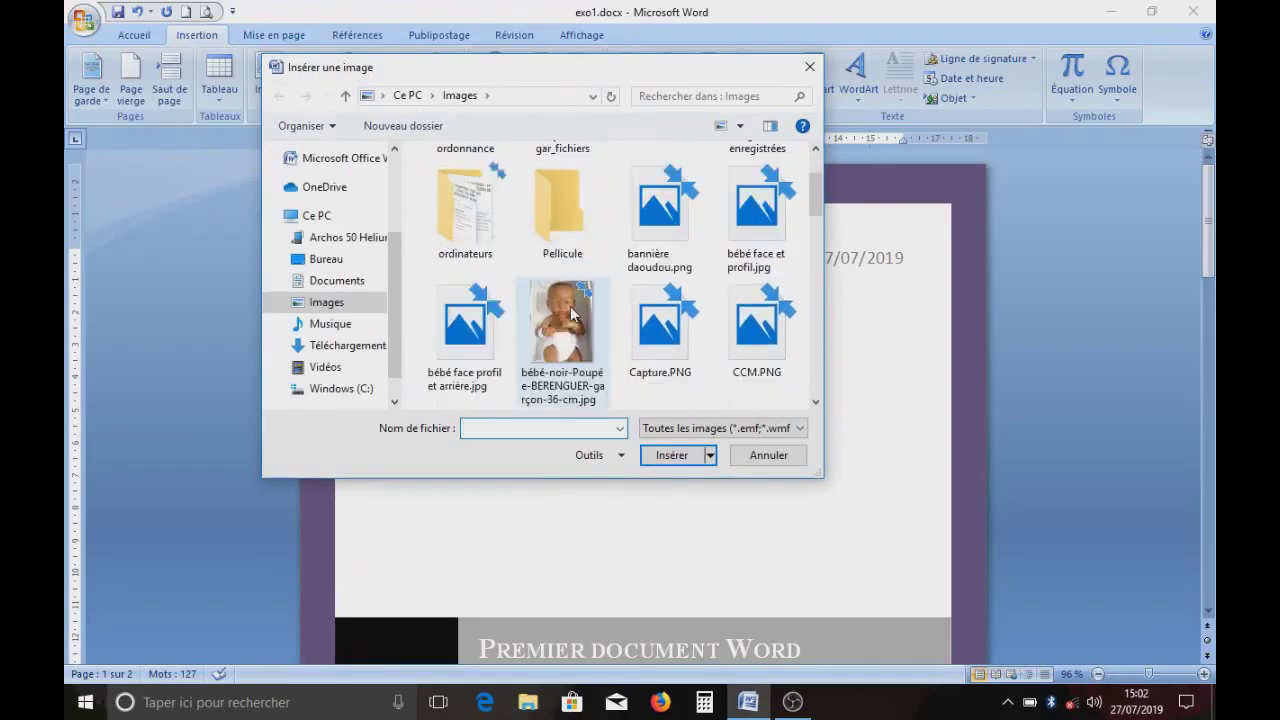
scroll(560, 290, down, 1)
scroll(600, 305, down, 1)
scroll(603, 303, down, 1)
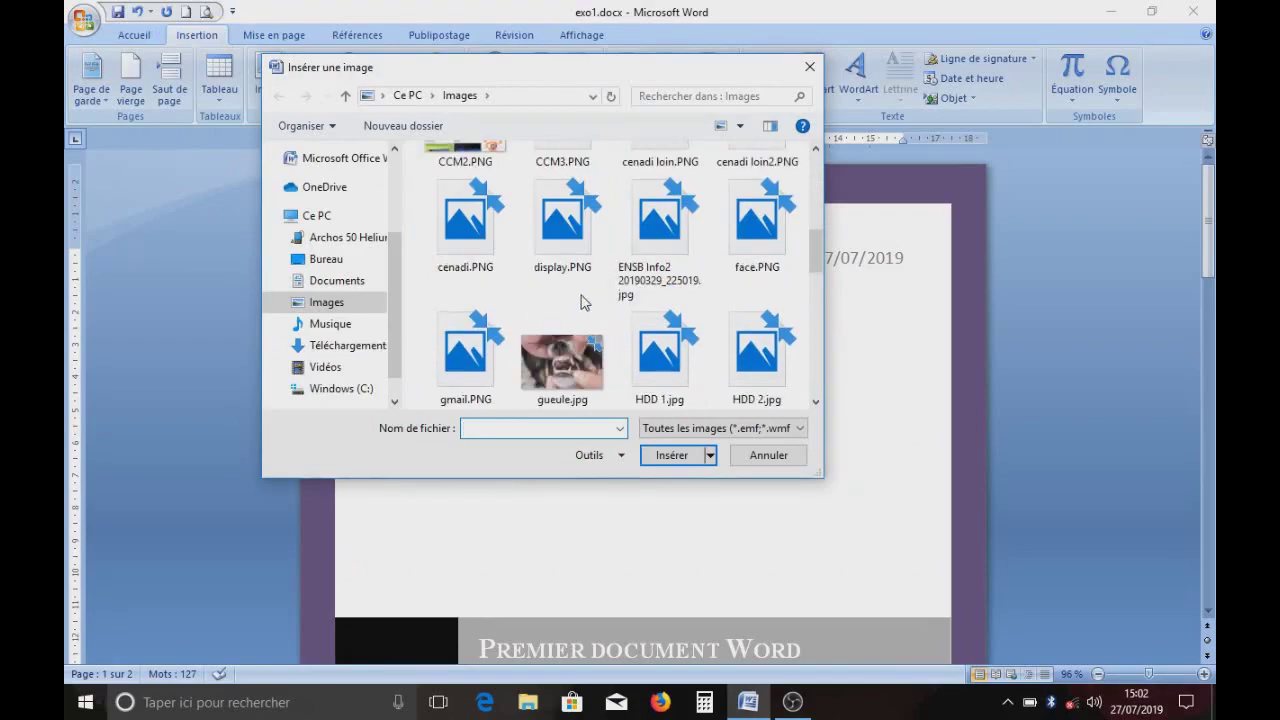
scroll(600, 317, up, 1)
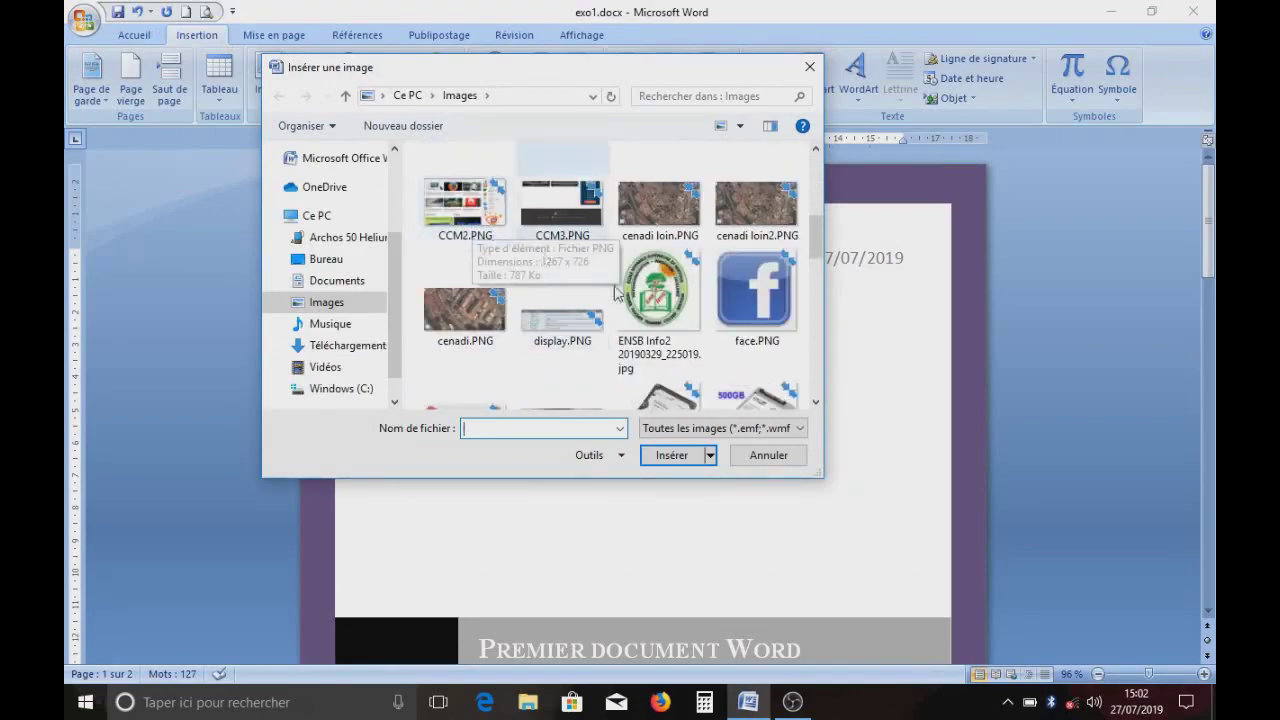
double_click(740, 300)
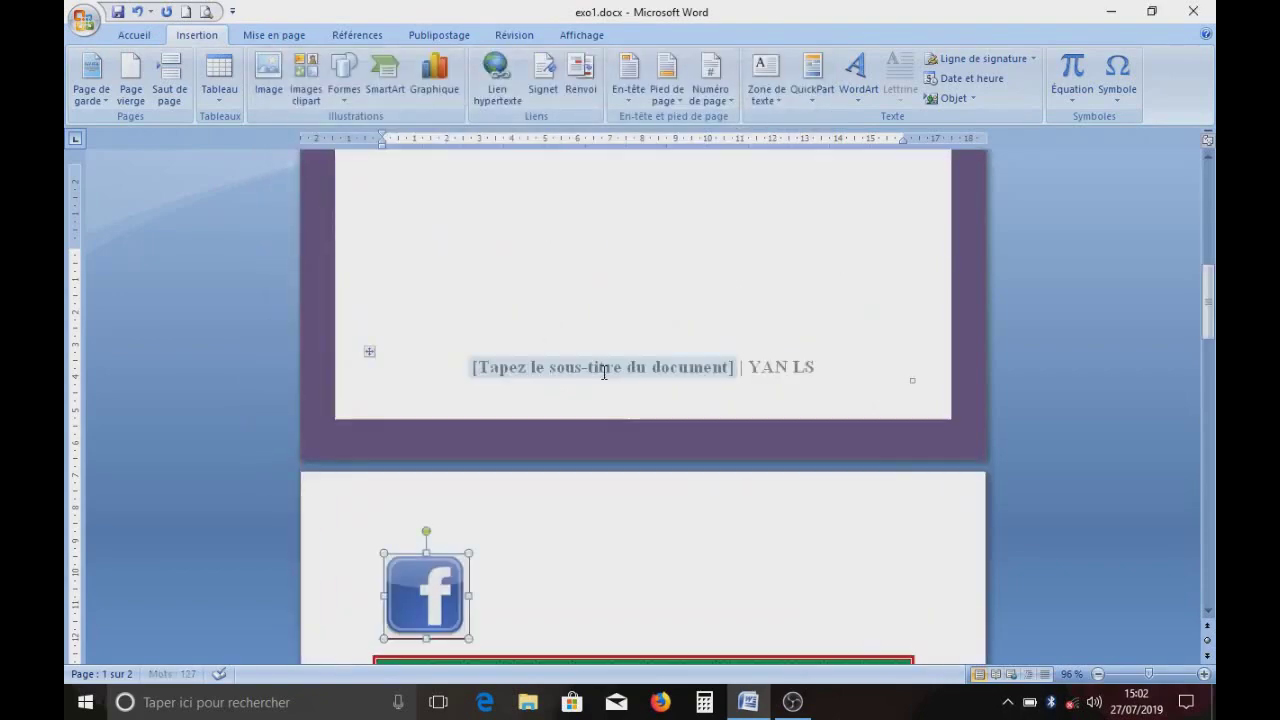
scroll(611, 420, down, 2)
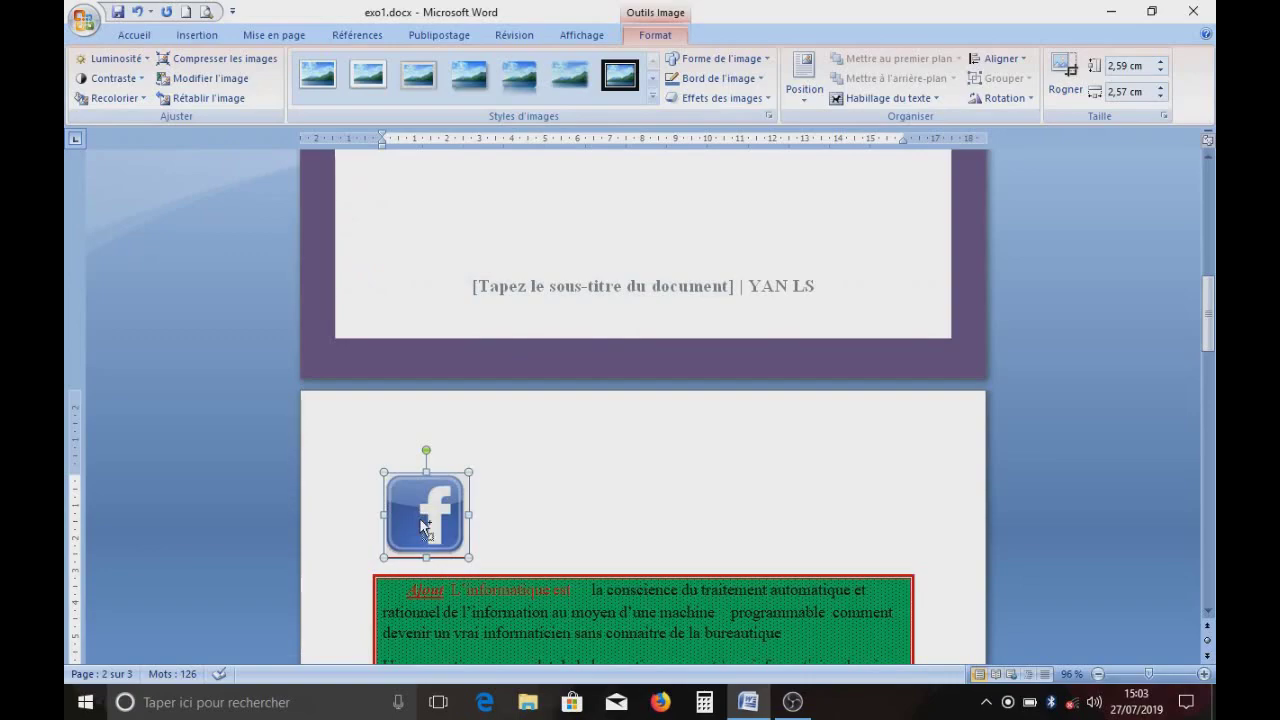
key(ctrl+z)
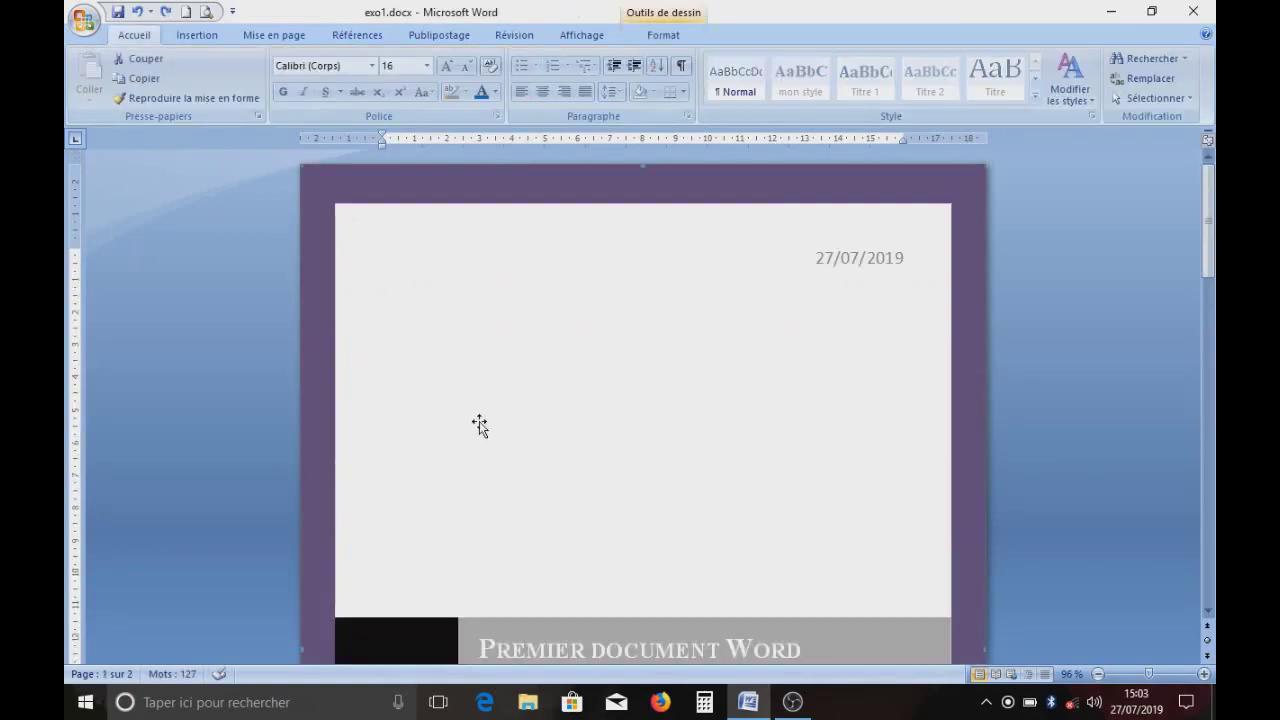
- Undo once more to restore the deleted race-car picture on the cover page
scroll(528, 451, down, 2)
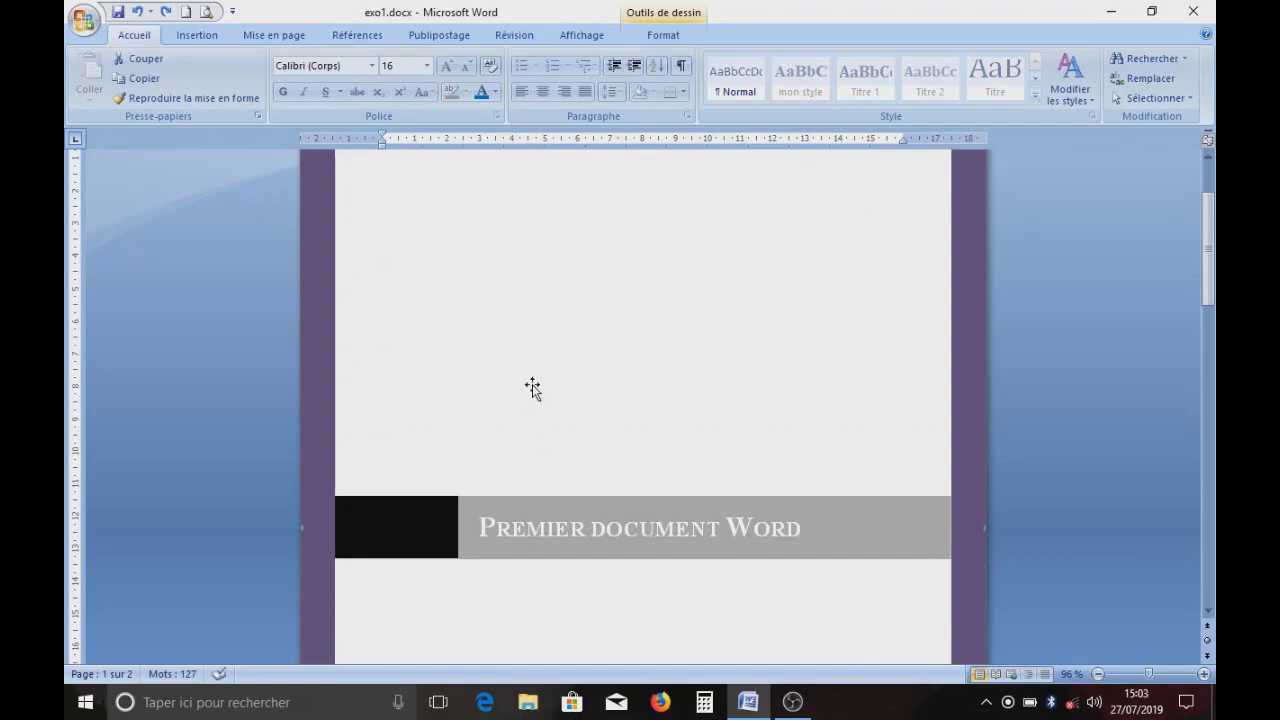
scroll(530, 385, up, 2)
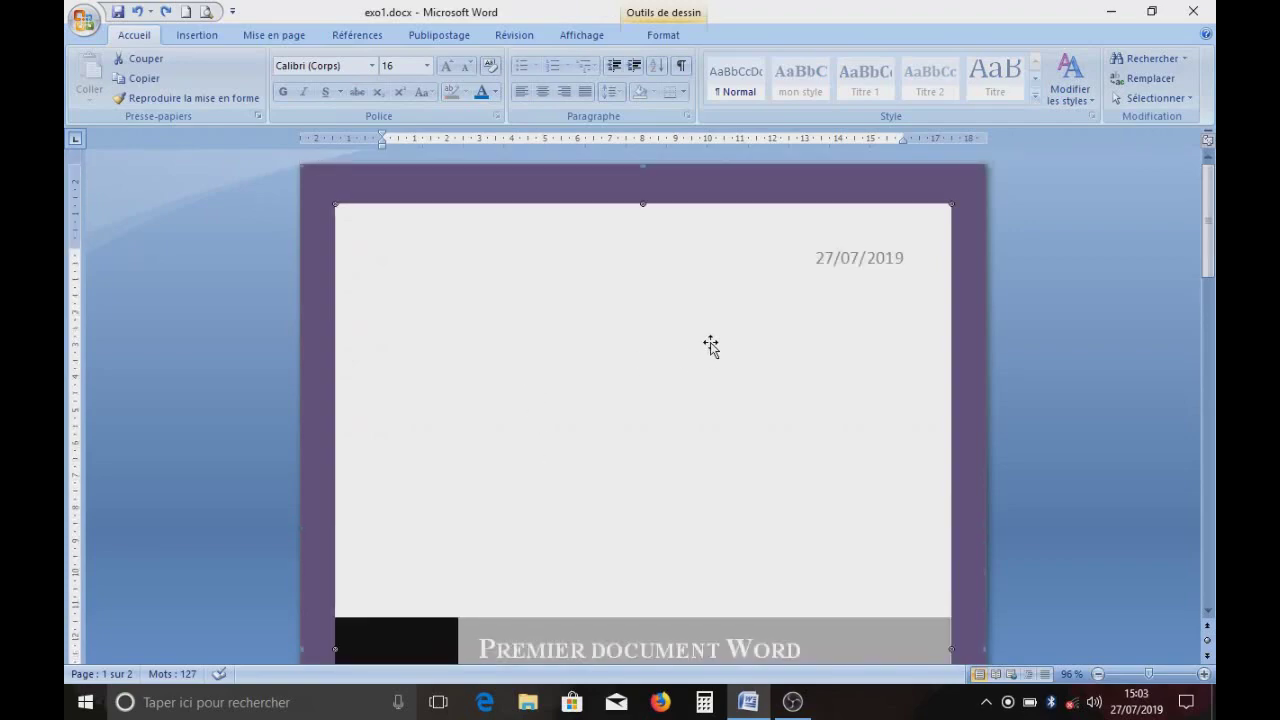
click(136, 16)
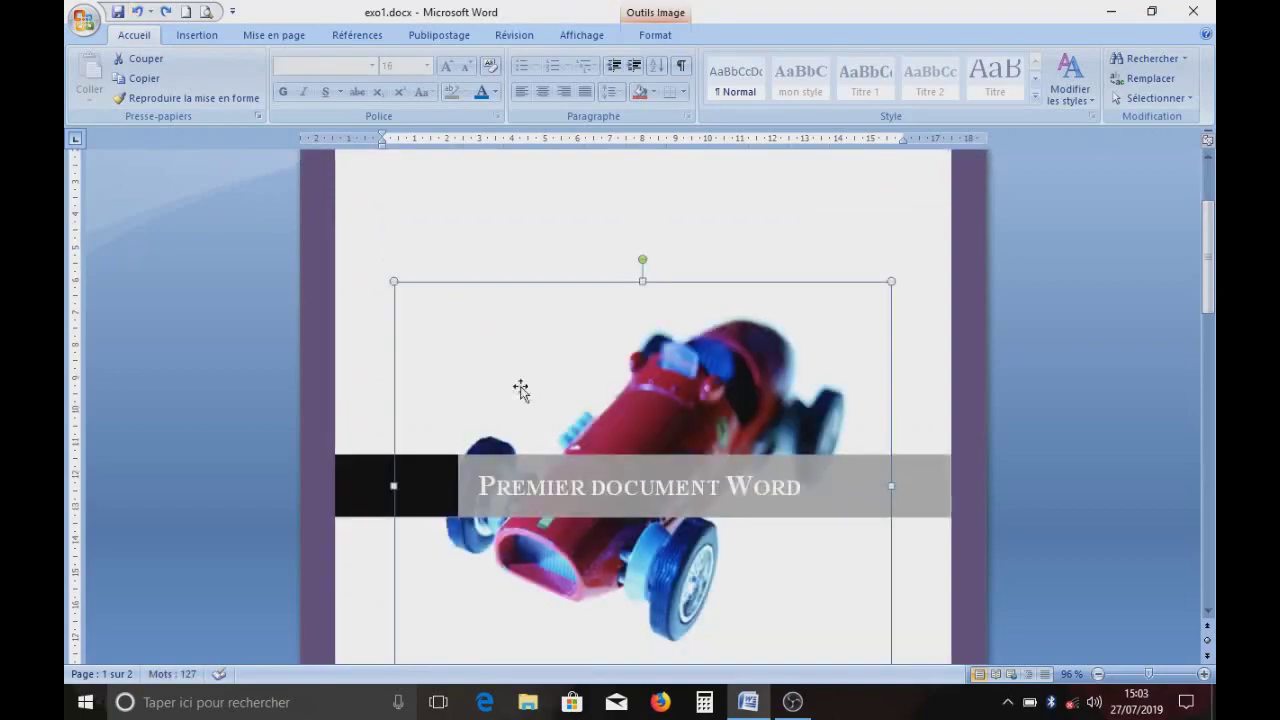
- Open the Insérer une image dialog from the Insertion tab
scroll(541, 378, down, 2)
scroll(550, 300, up, 2)
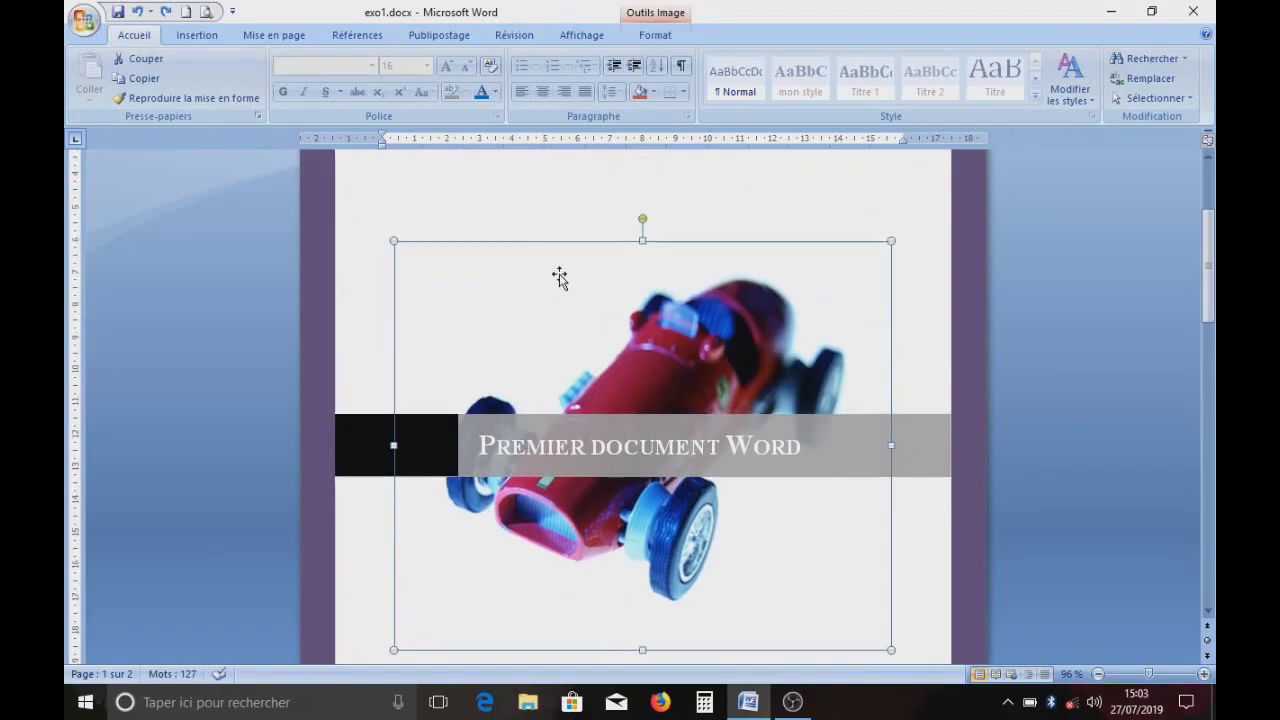
click(197, 36)
click(268, 78)
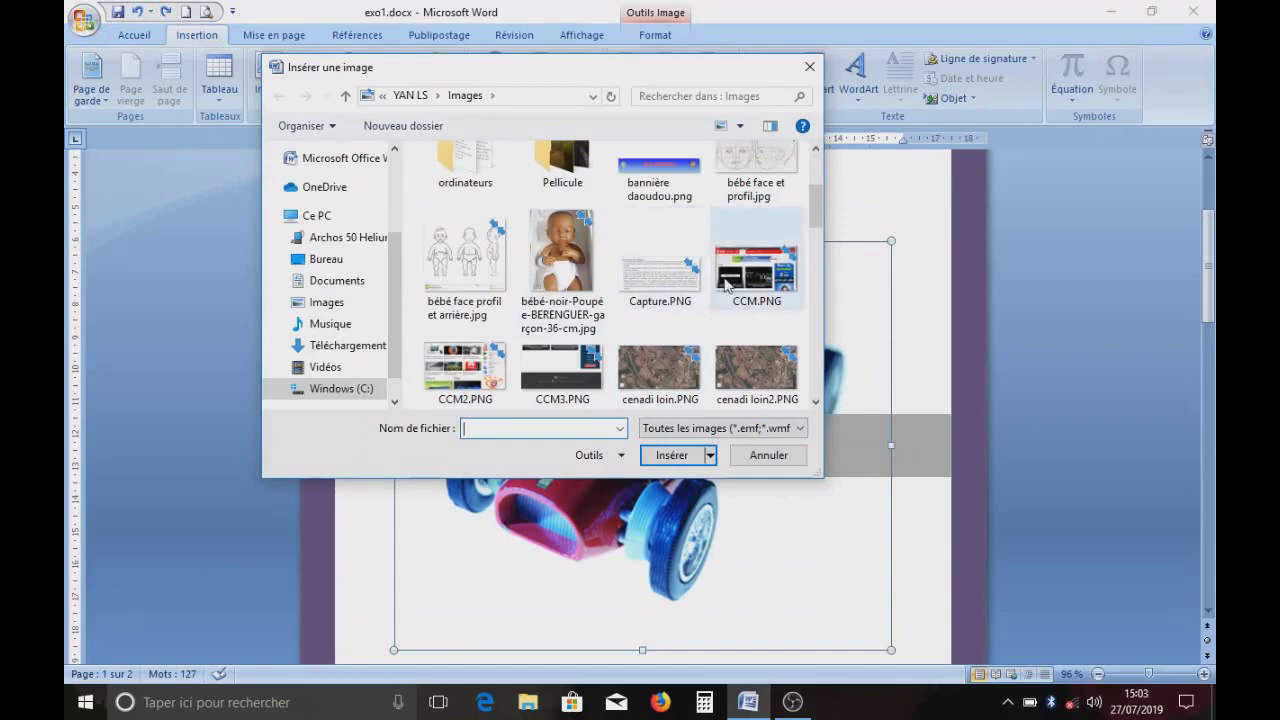
- Insert the CCM.PNG website screenshot onto the cover page
key(Escape)
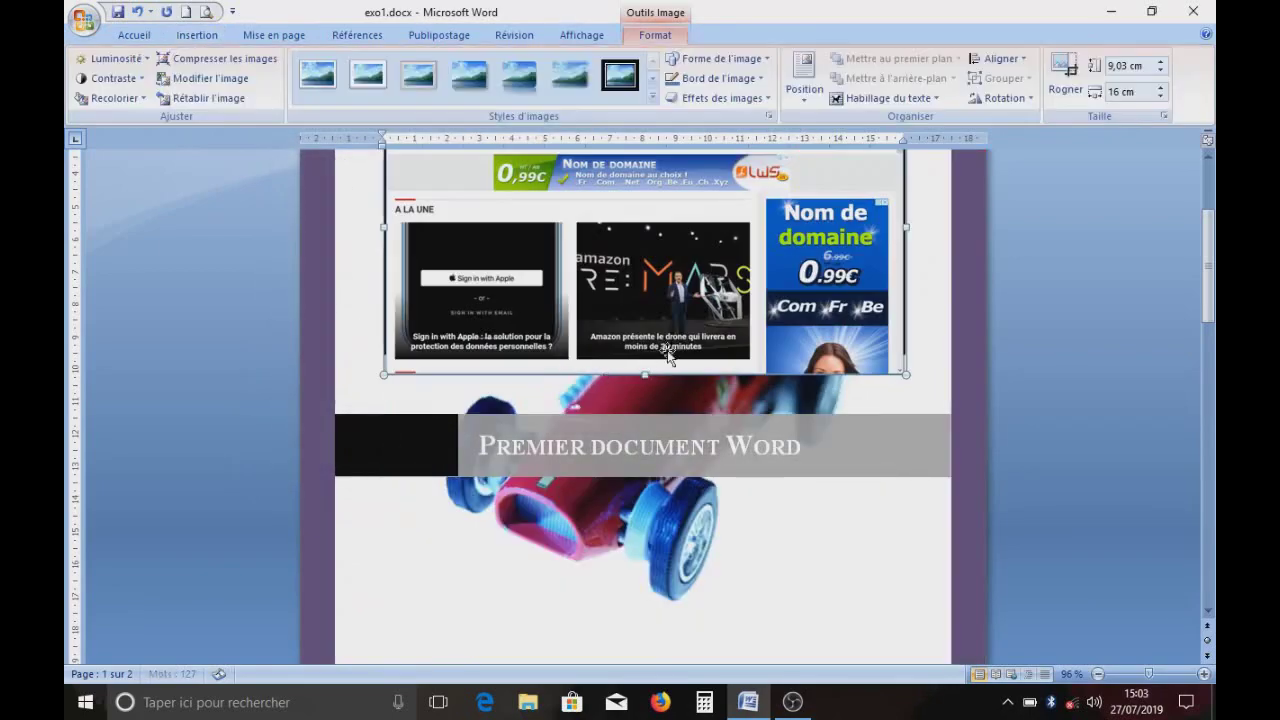
scroll(624, 312, up, 4)
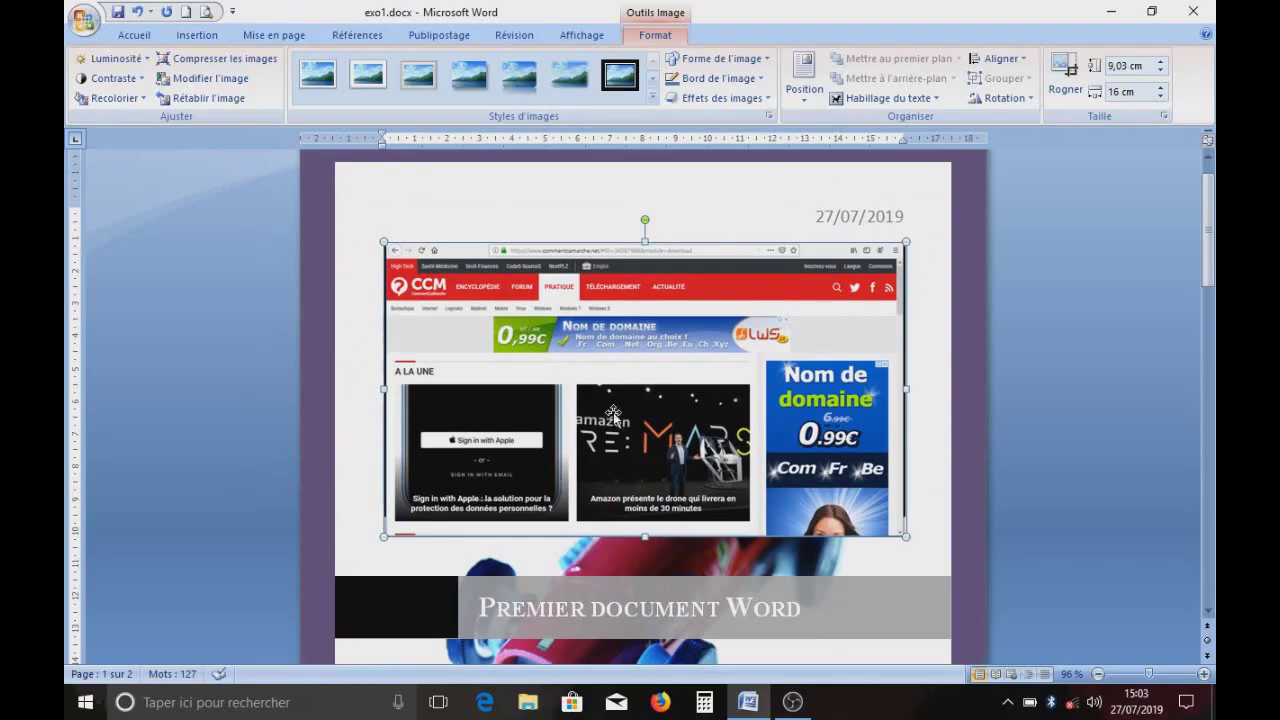
scroll(615, 418, down, 3)
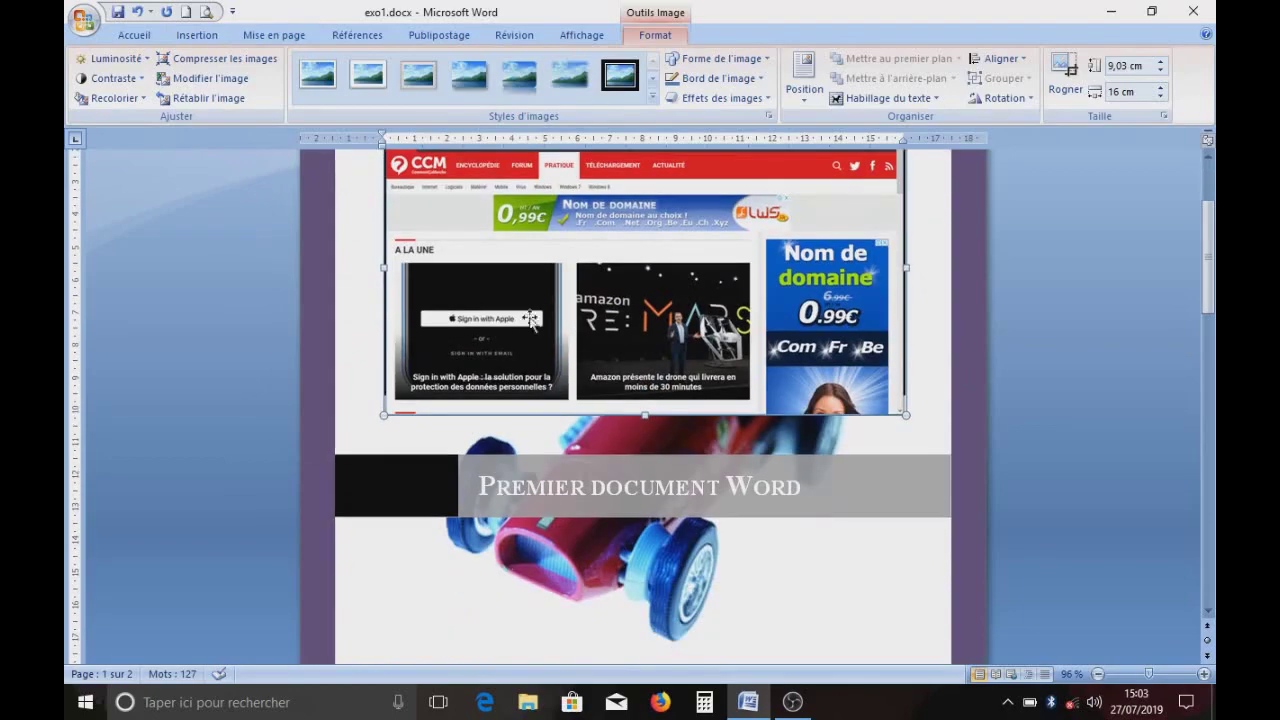
scroll(570, 410, down, 3)
- Delete the race-car picture behind the screenshot, leaving the screenshot above the title band
click(588, 430)
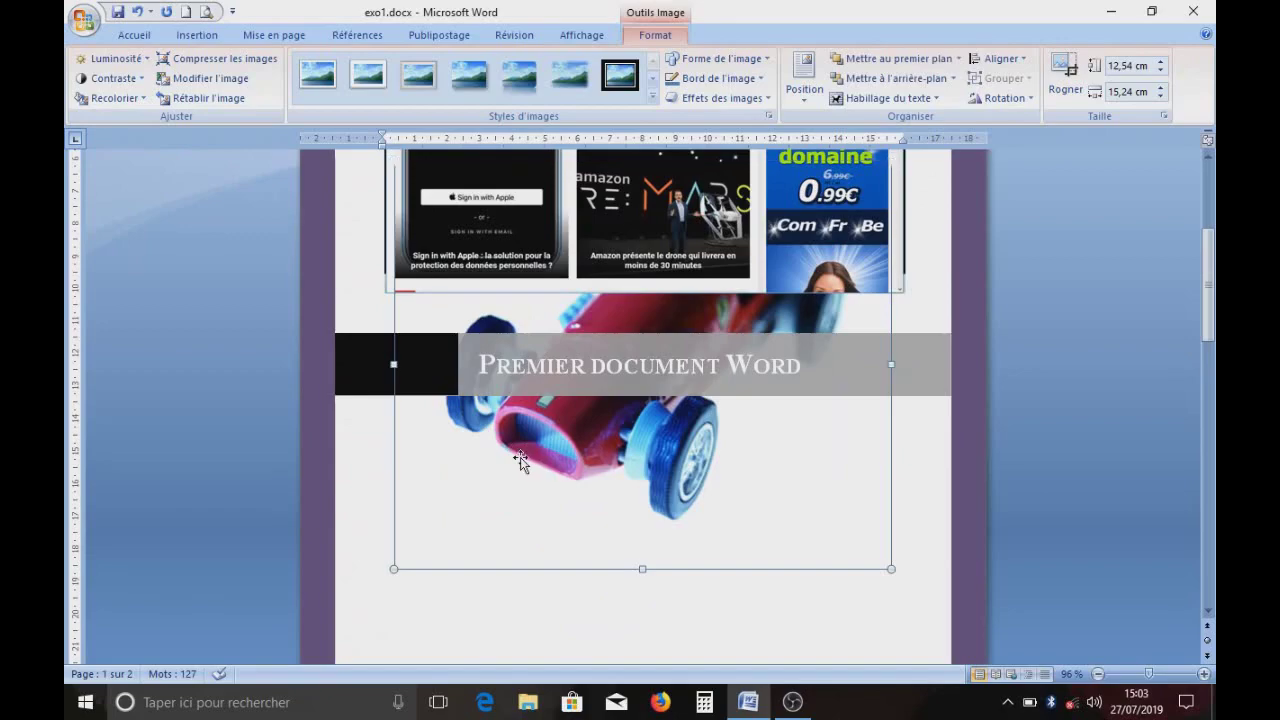
key(Delete)
scroll(640, 402, up, 1)
scroll(610, 370, up, 5)
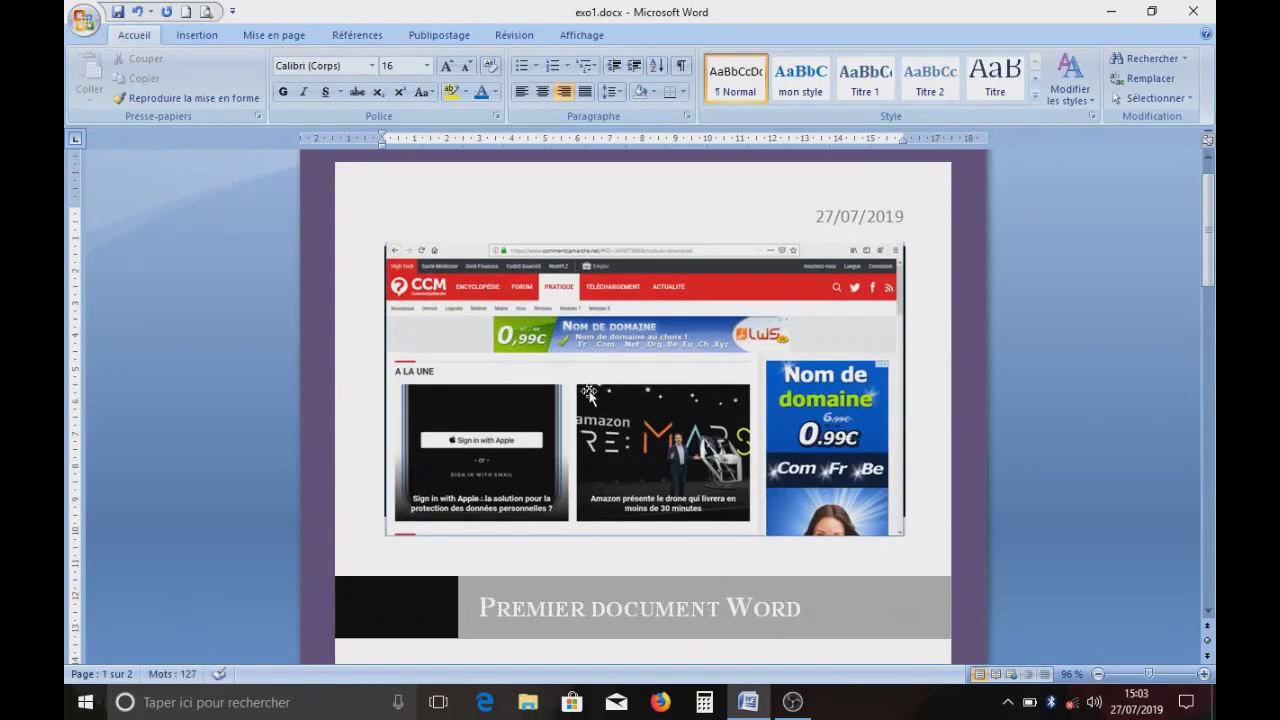
scroll(610, 375, down, 1)
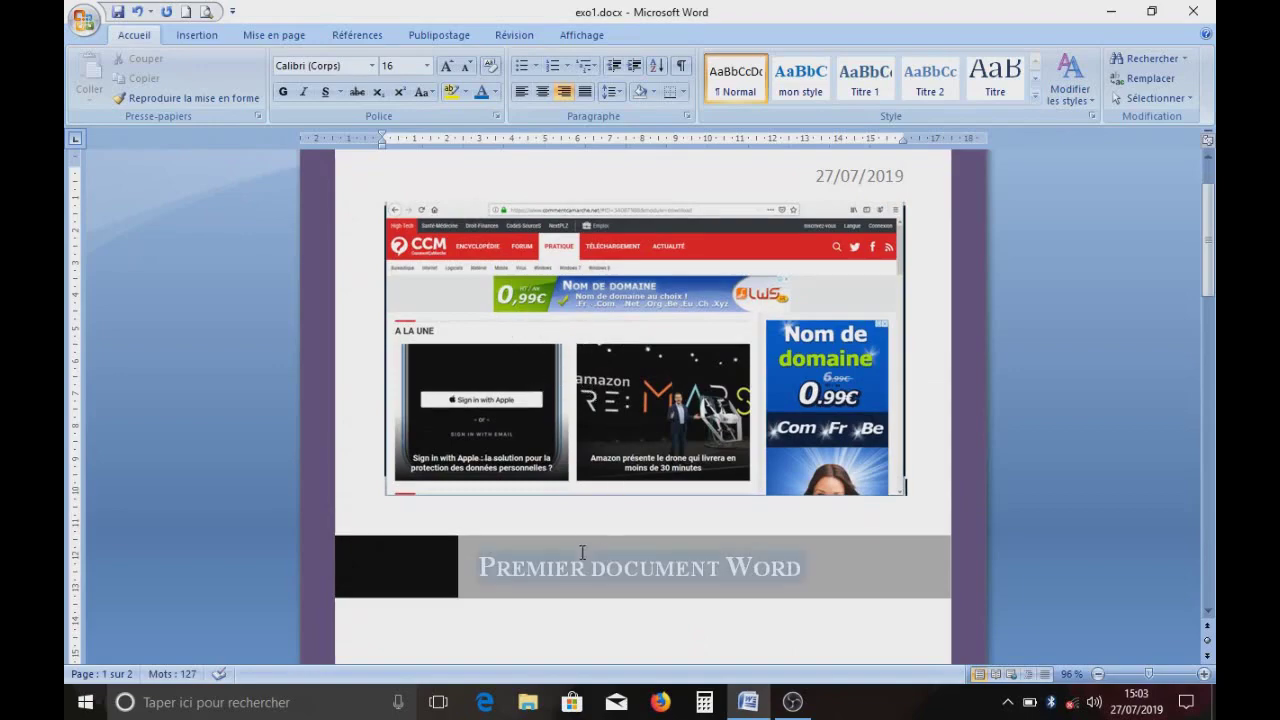
scroll(600, 522, down, 2)
scroll(629, 448, up, 3)
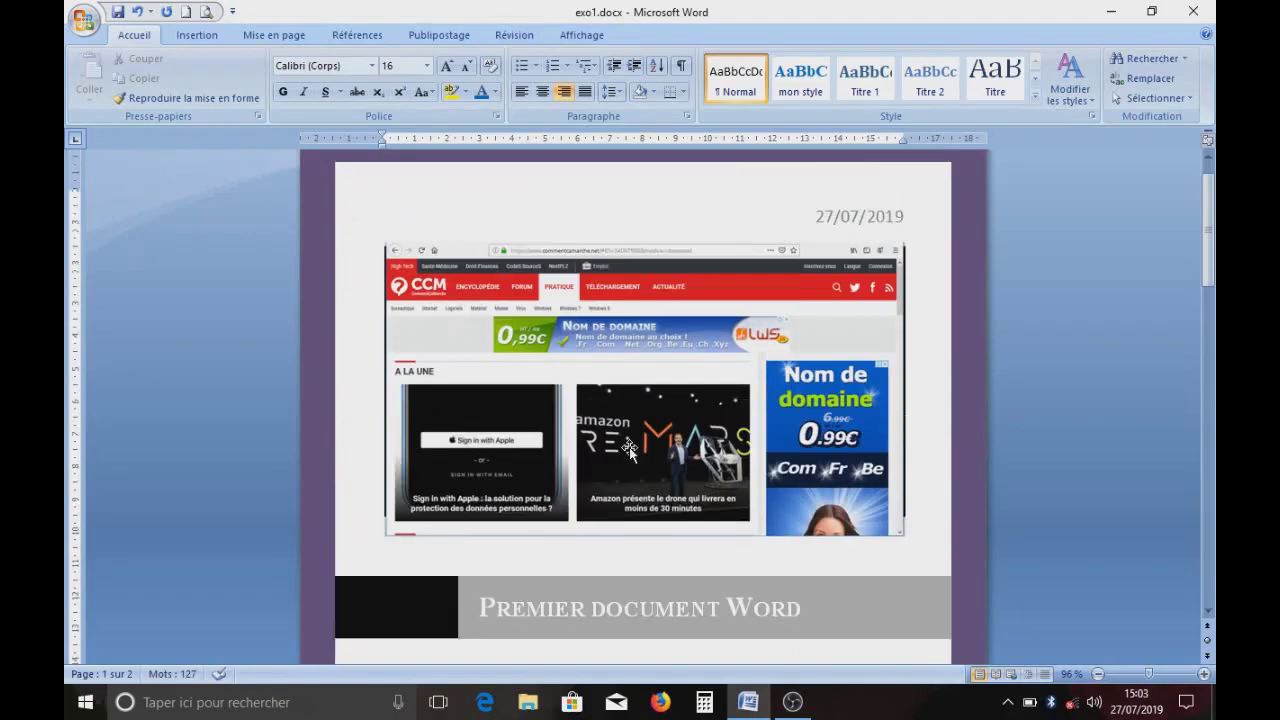
scroll(629, 448, up, 1)
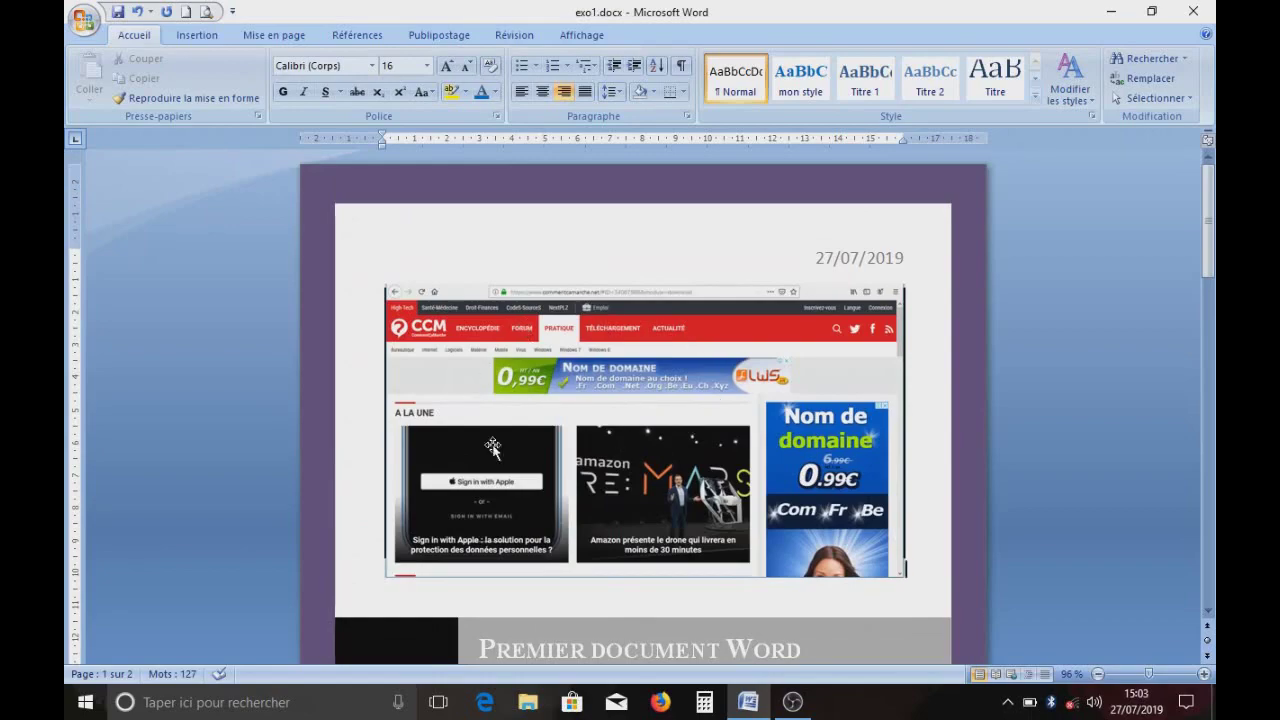
scroll(430, 357, down, 1)
scroll(520, 434, down, 5)
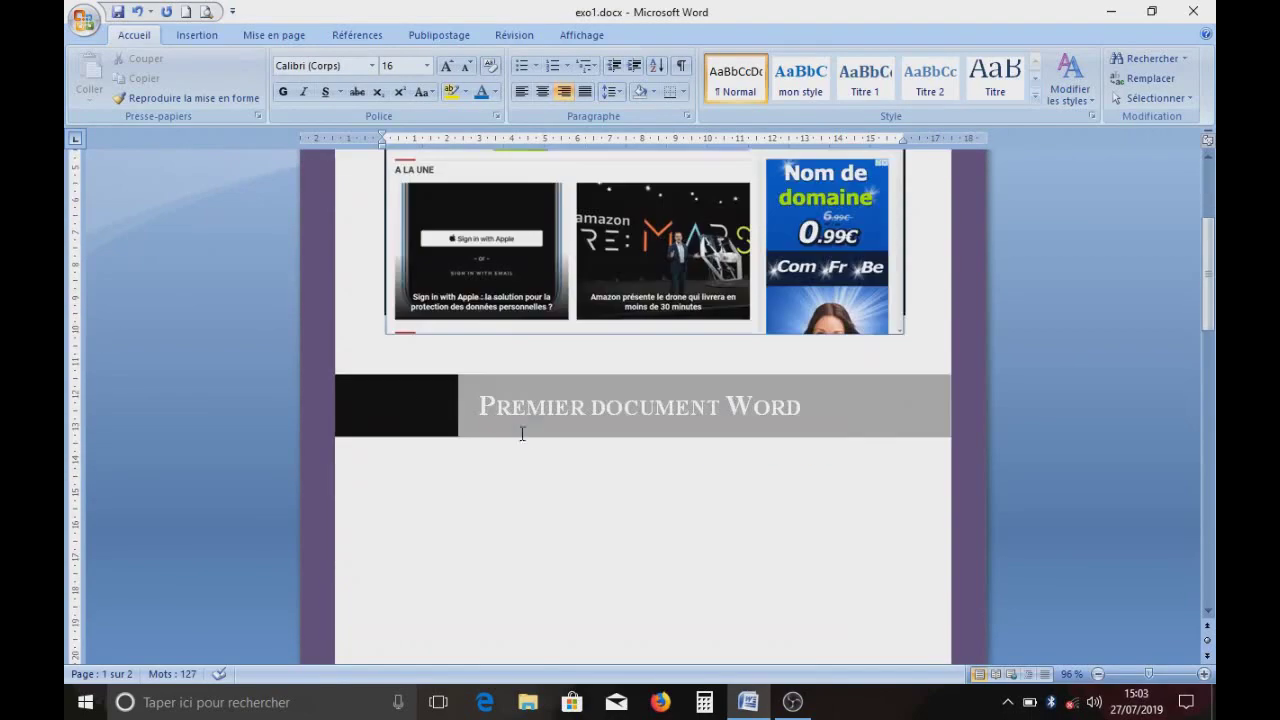
scroll(531, 449, down, 5)
scroll(534, 443, up, 7)
scroll(540, 420, up, 2)
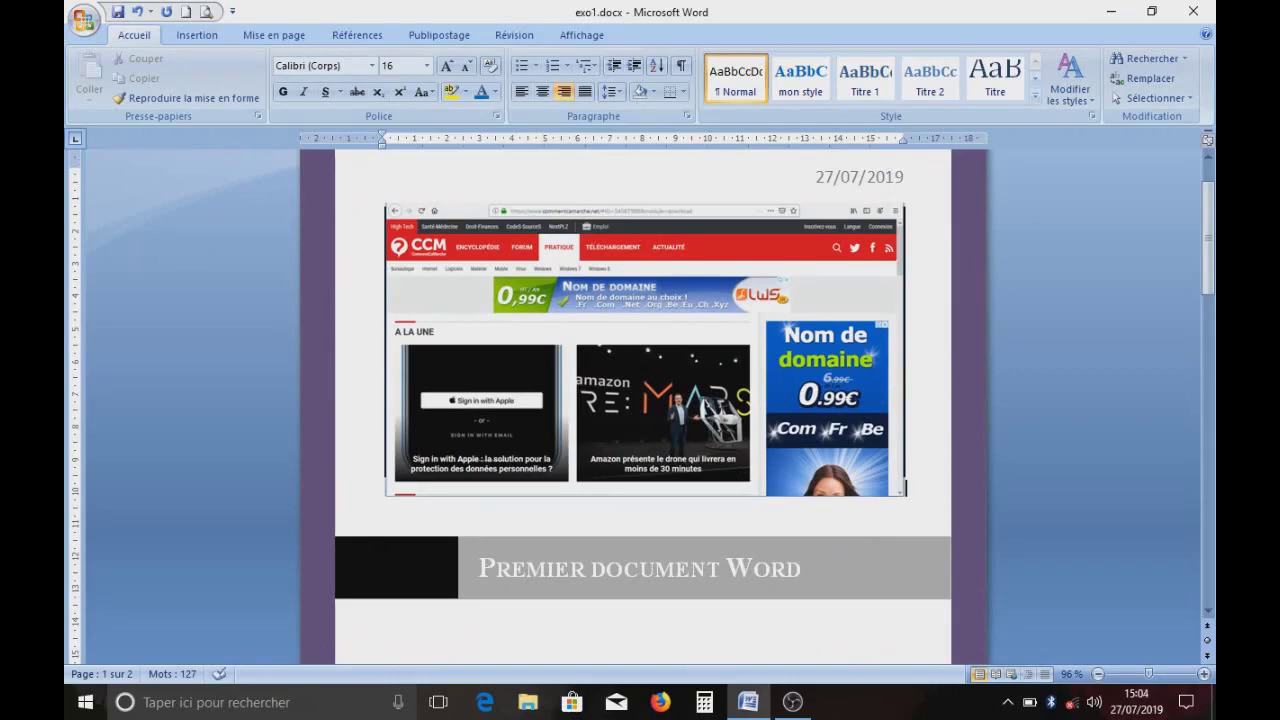
scroll(698, 555, down, 3)
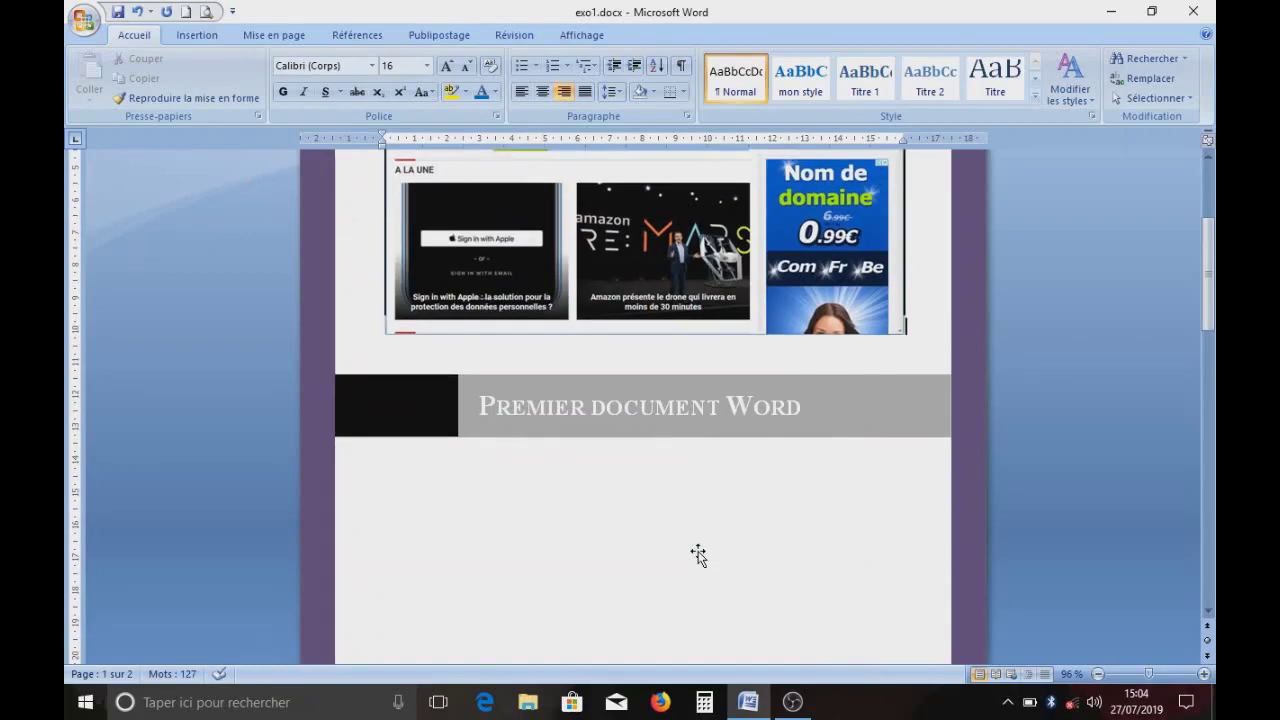
scroll(694, 458, up, 5)
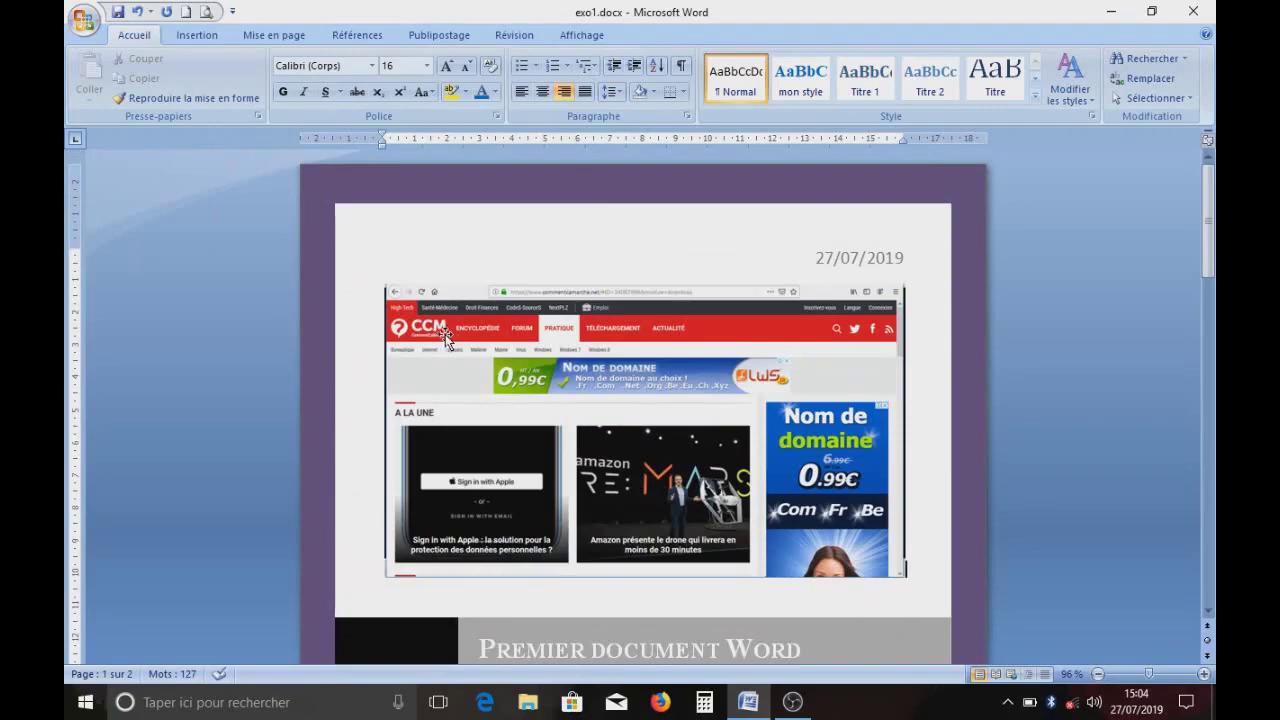
scroll(505, 472, down, 3)
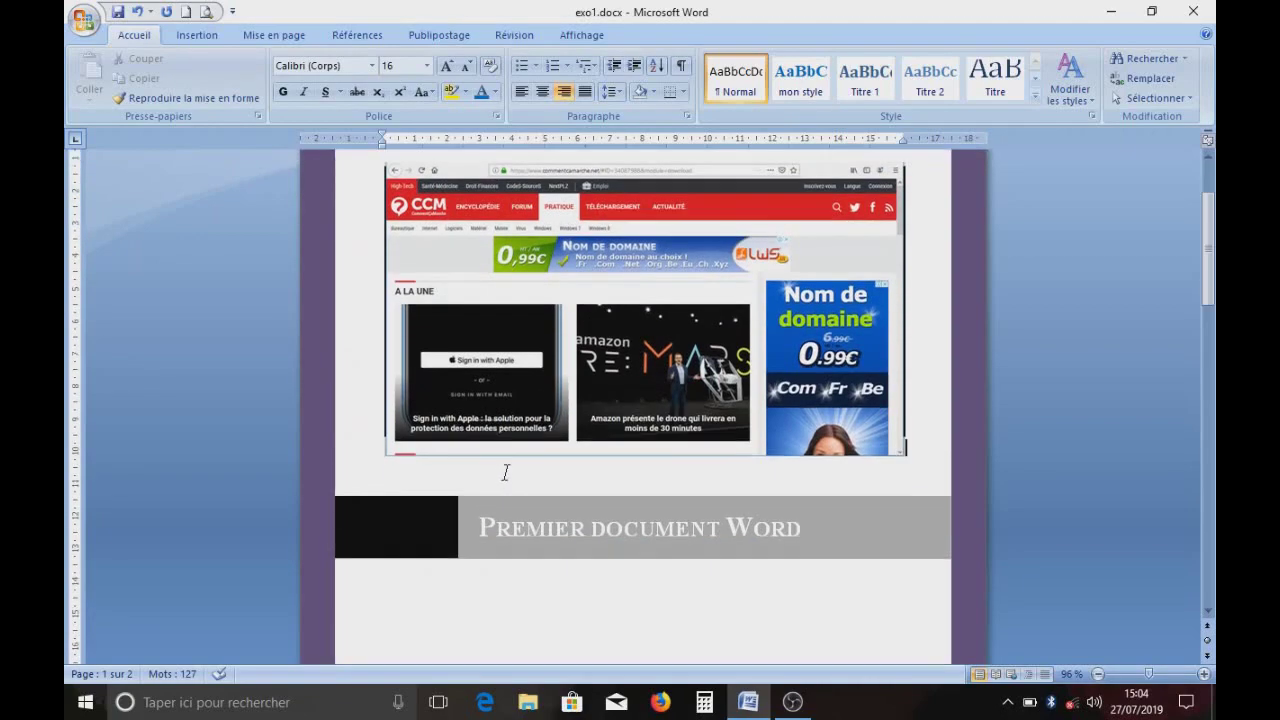
scroll(507, 455, down, 5)
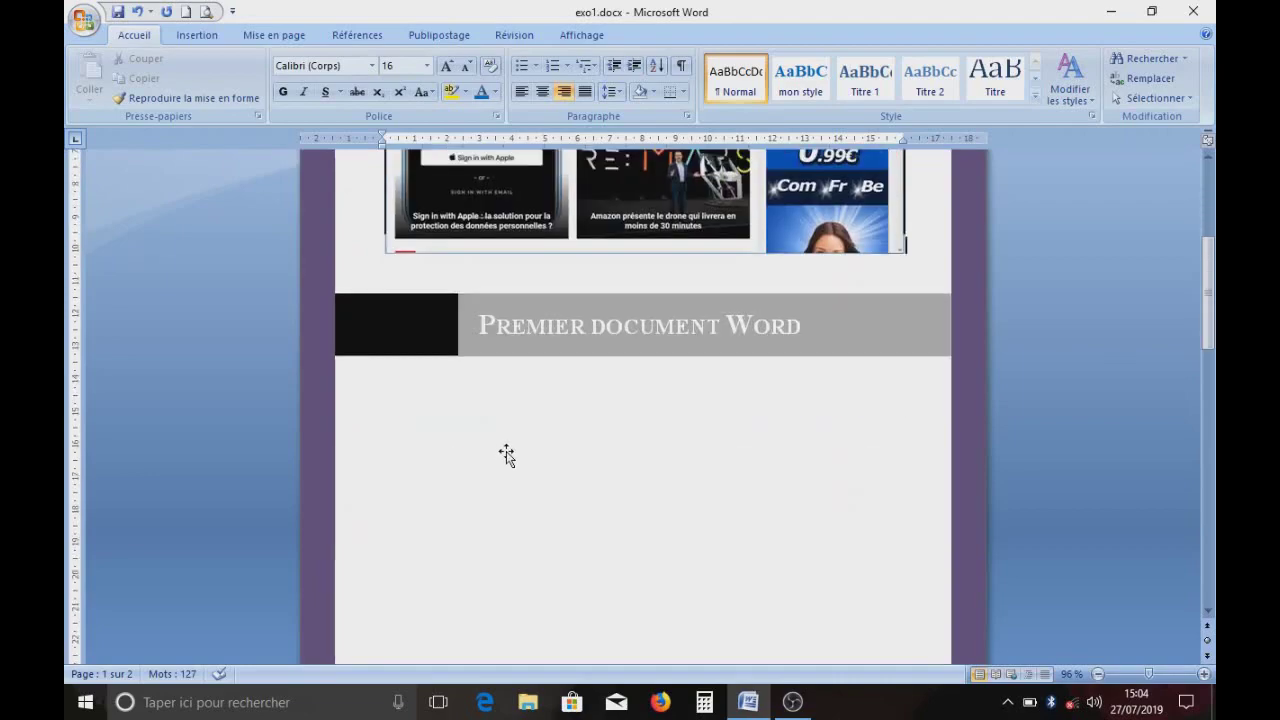
scroll(507, 455, down, 6)
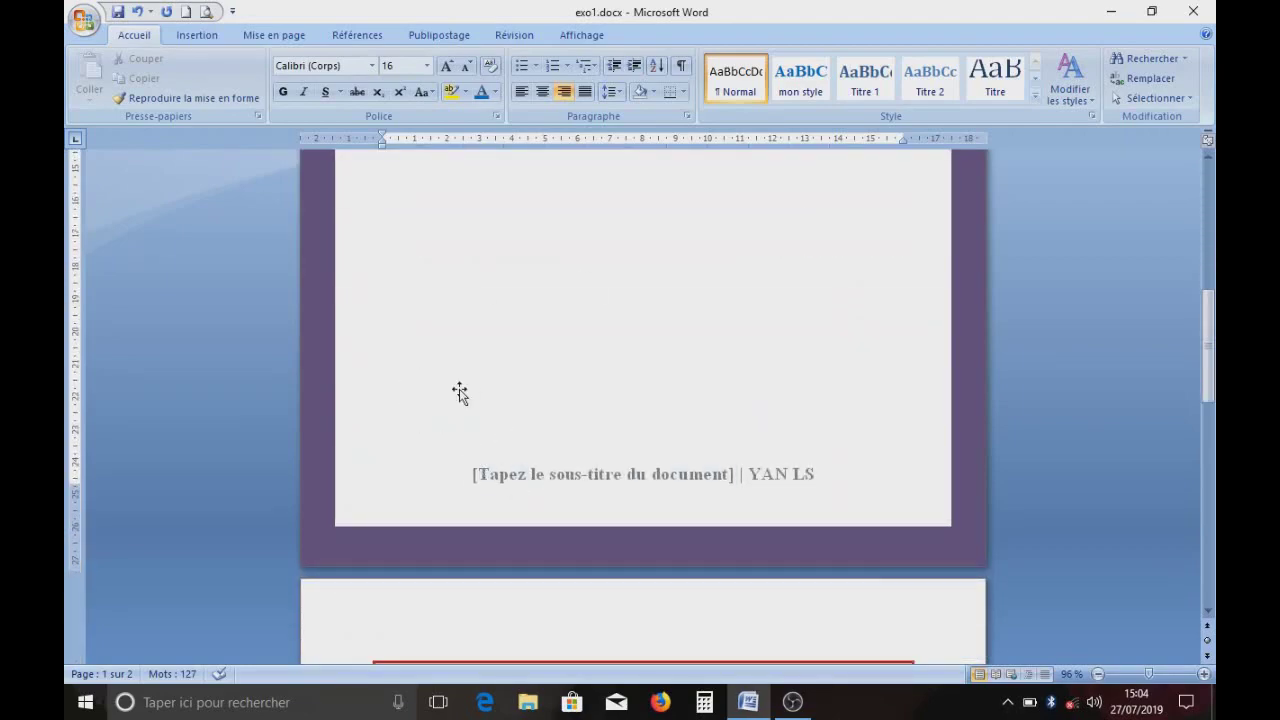
scroll(508, 378, up, 3)
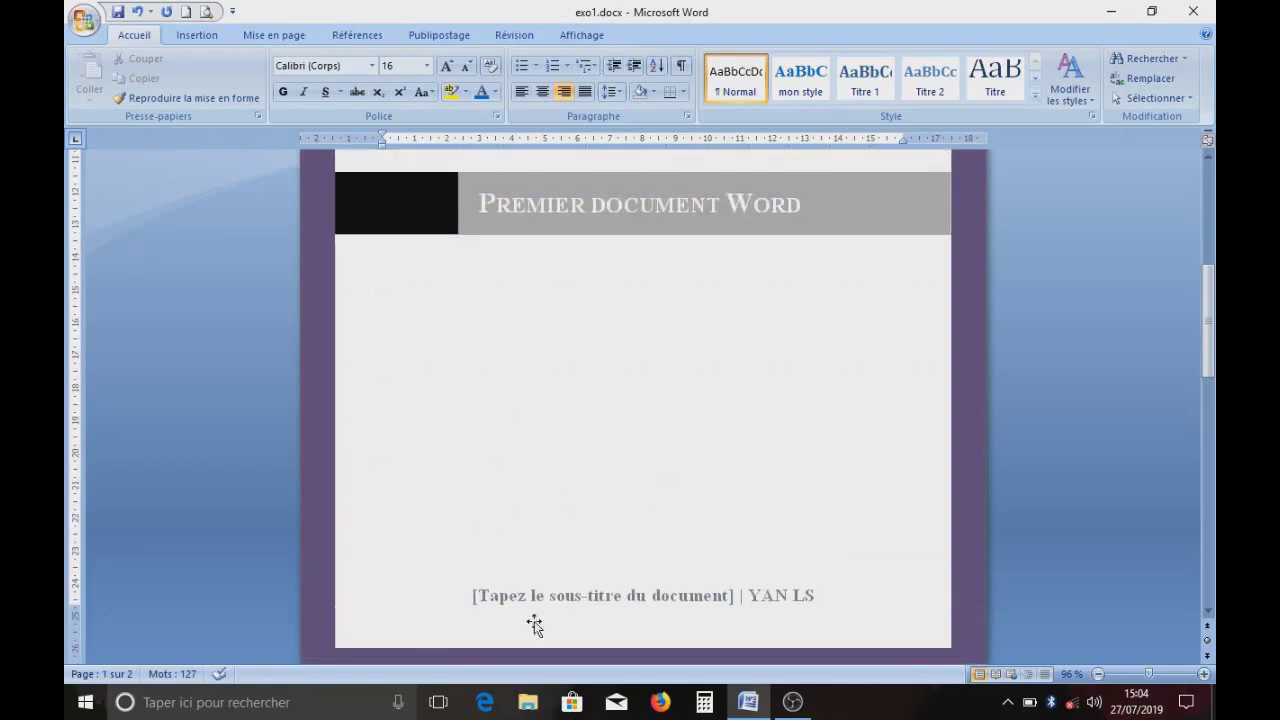
- Delete the author name from the Auteur field at the bottom of the cover page
scroll(525, 622, down, 2)
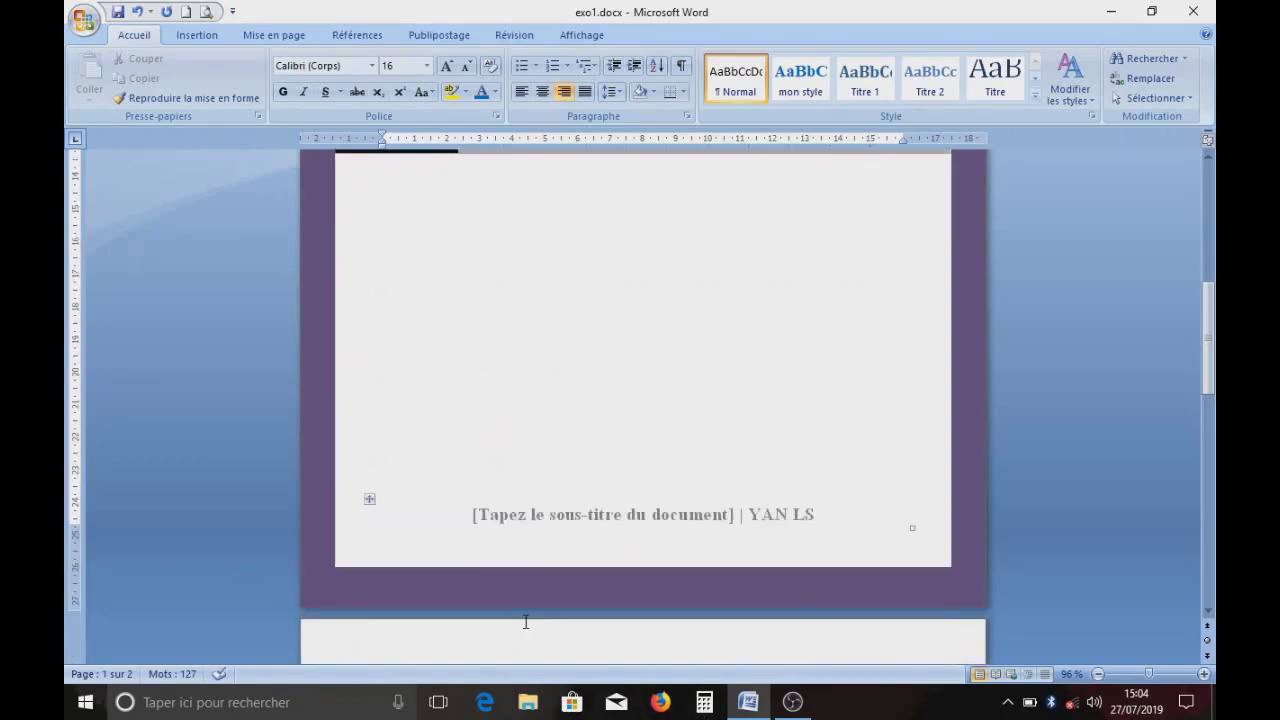
click(534, 514)
click(779, 515)
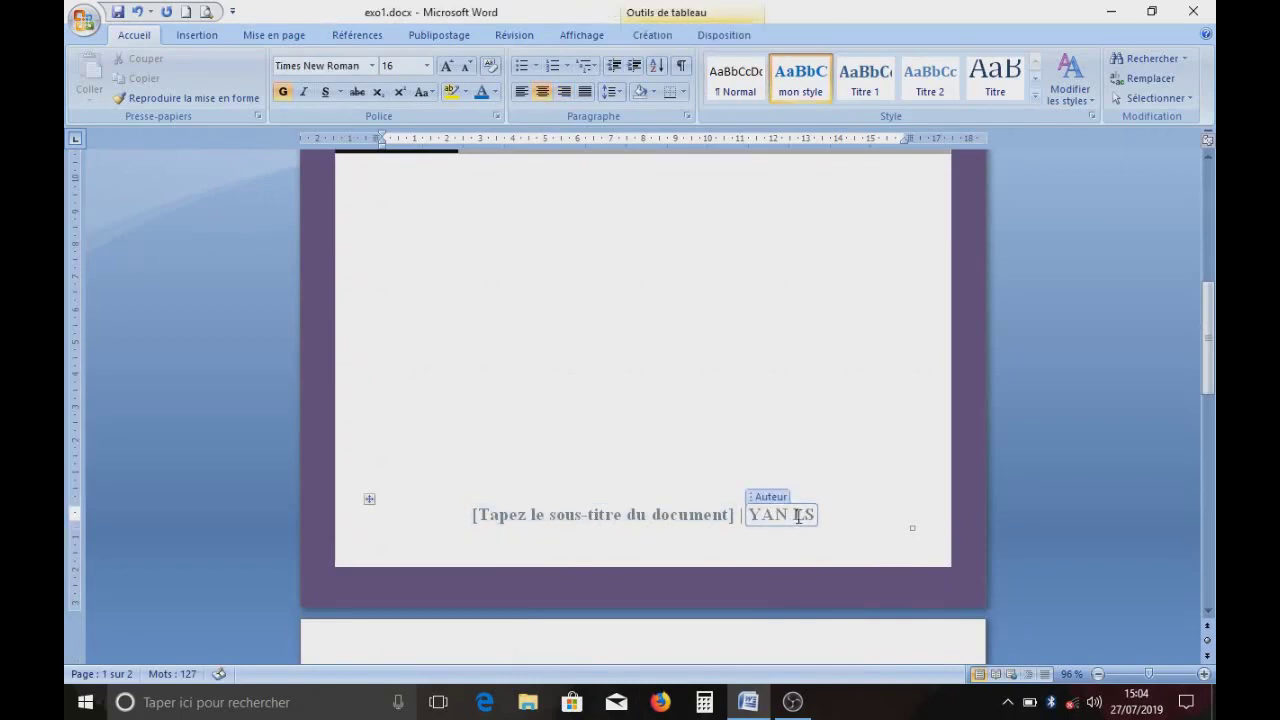
click(773, 503)
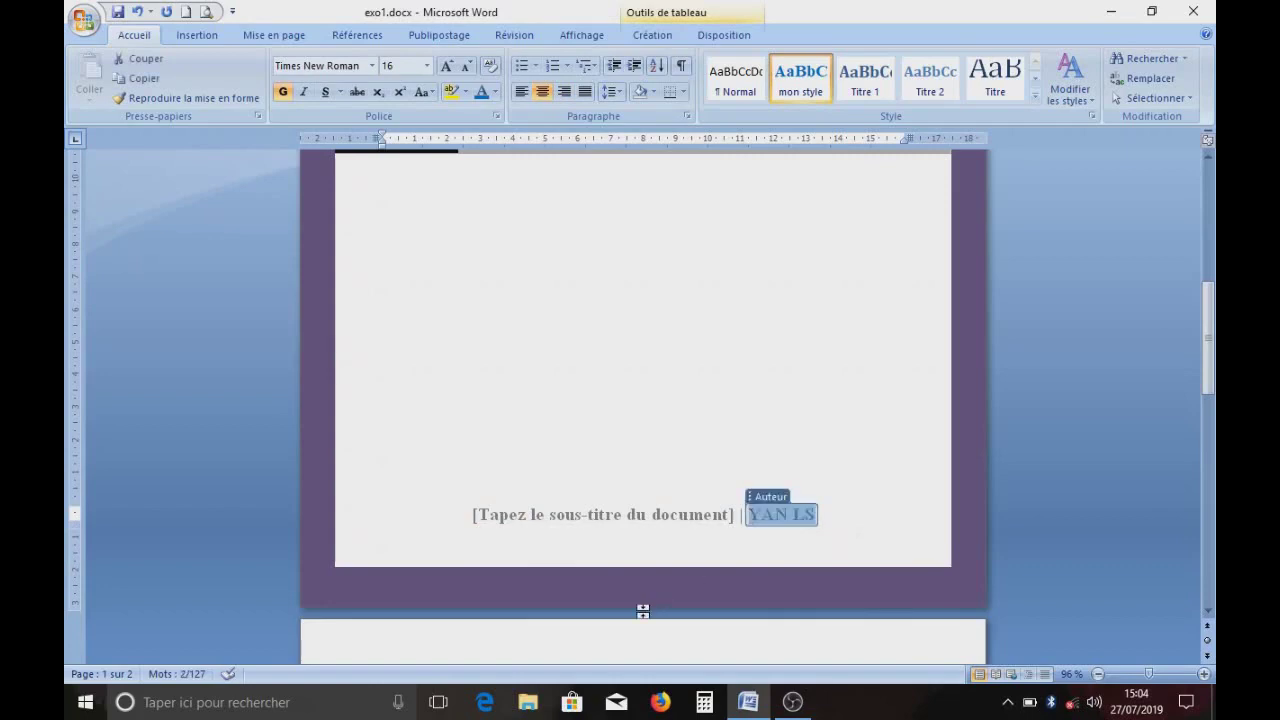
click(392, 513)
click(366, 503)
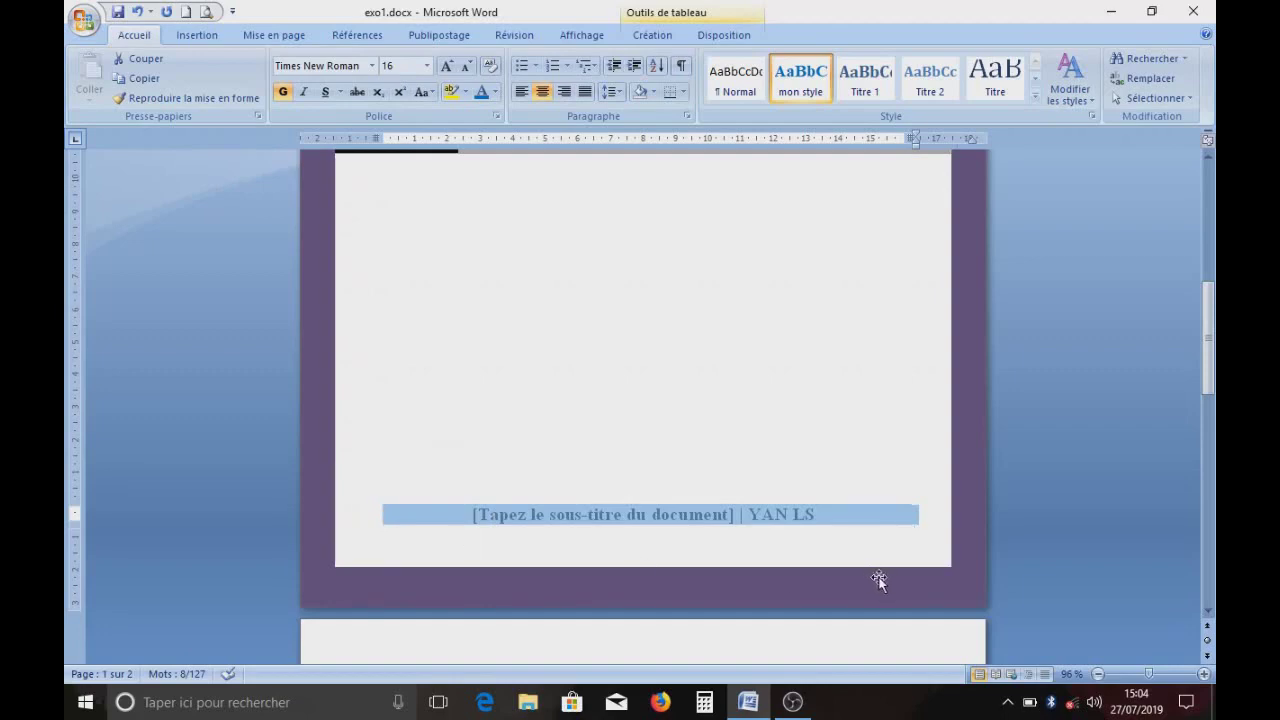
click(776, 515)
click(768, 499)
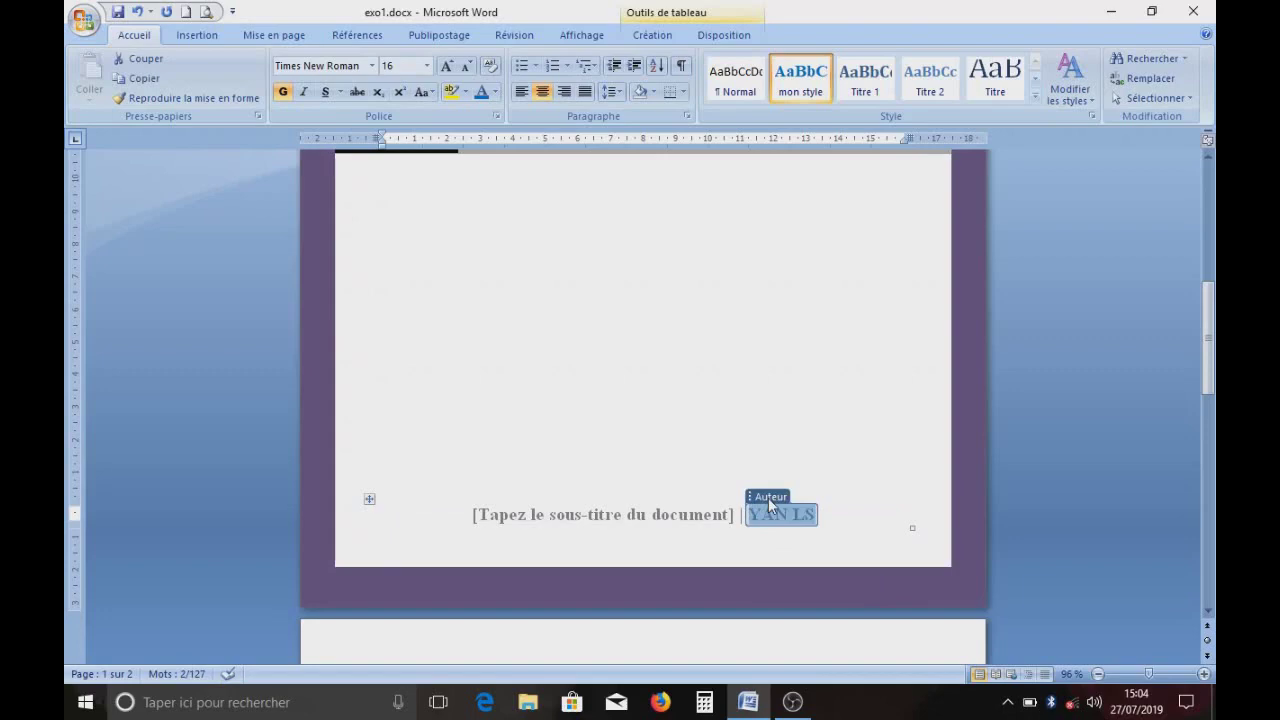
key(Delete)
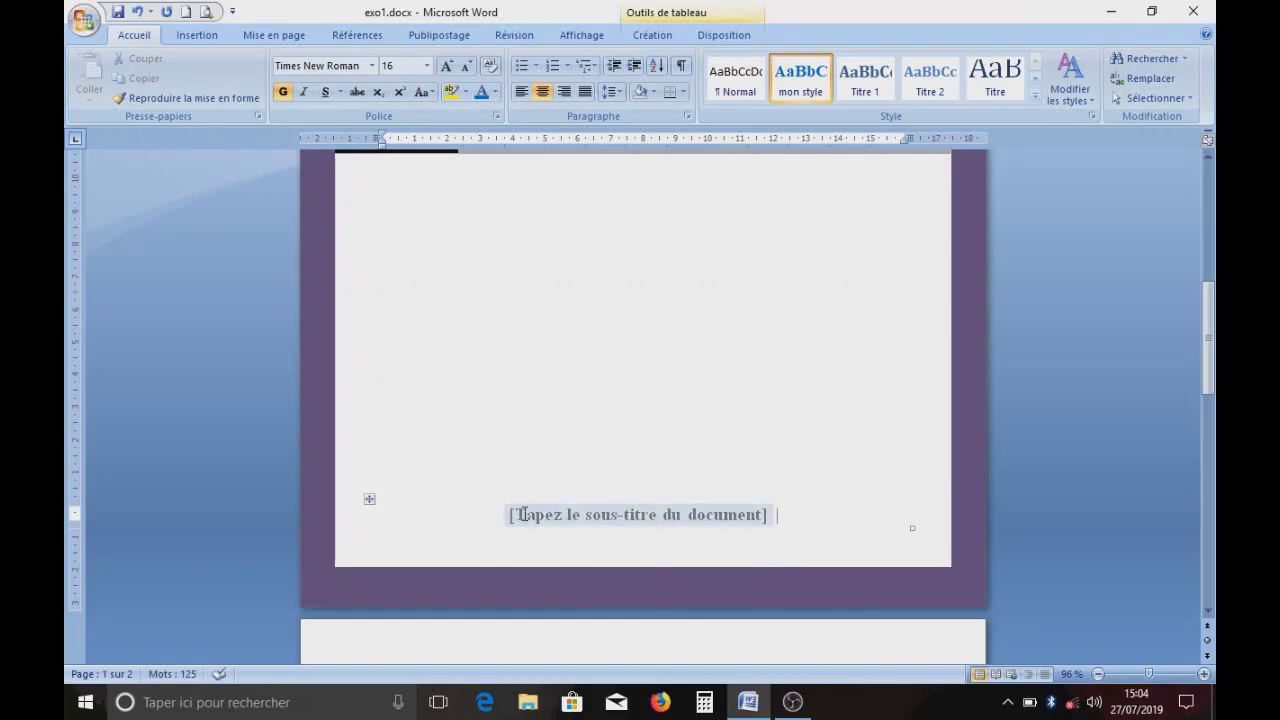
- Delete the subtitle placeholder text from the remaining row
click(366, 503)
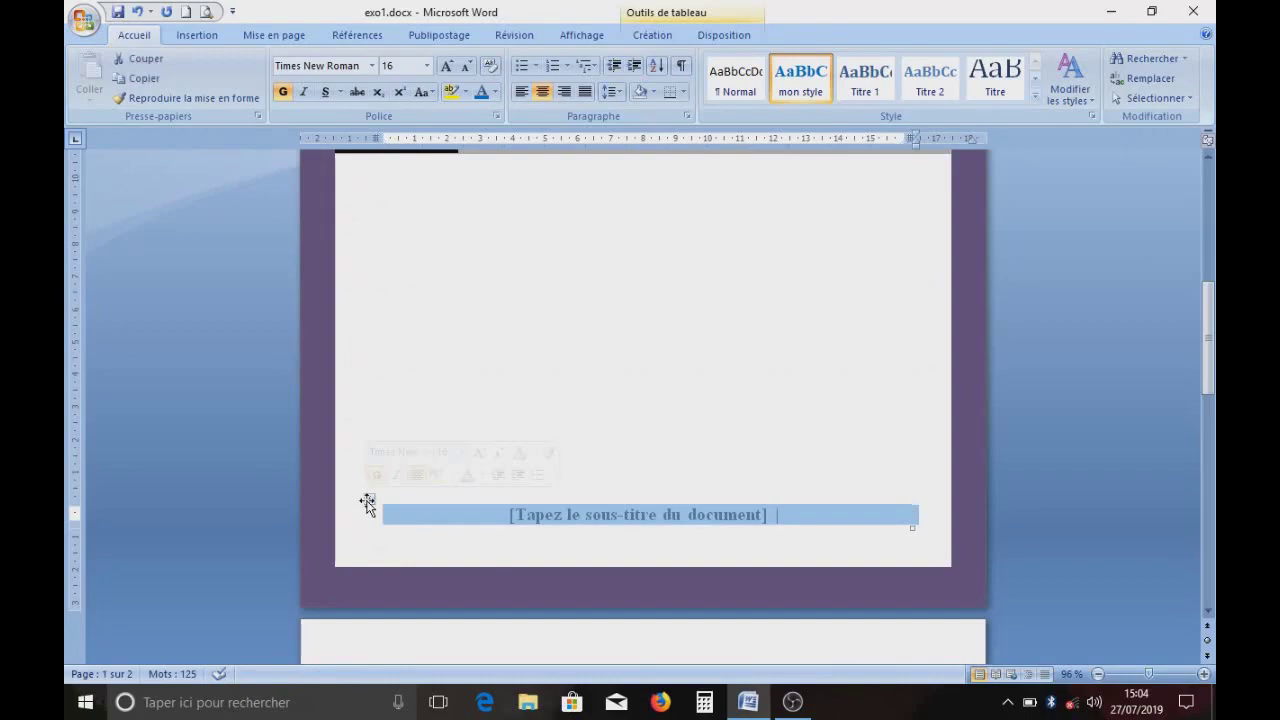
key(Delete)
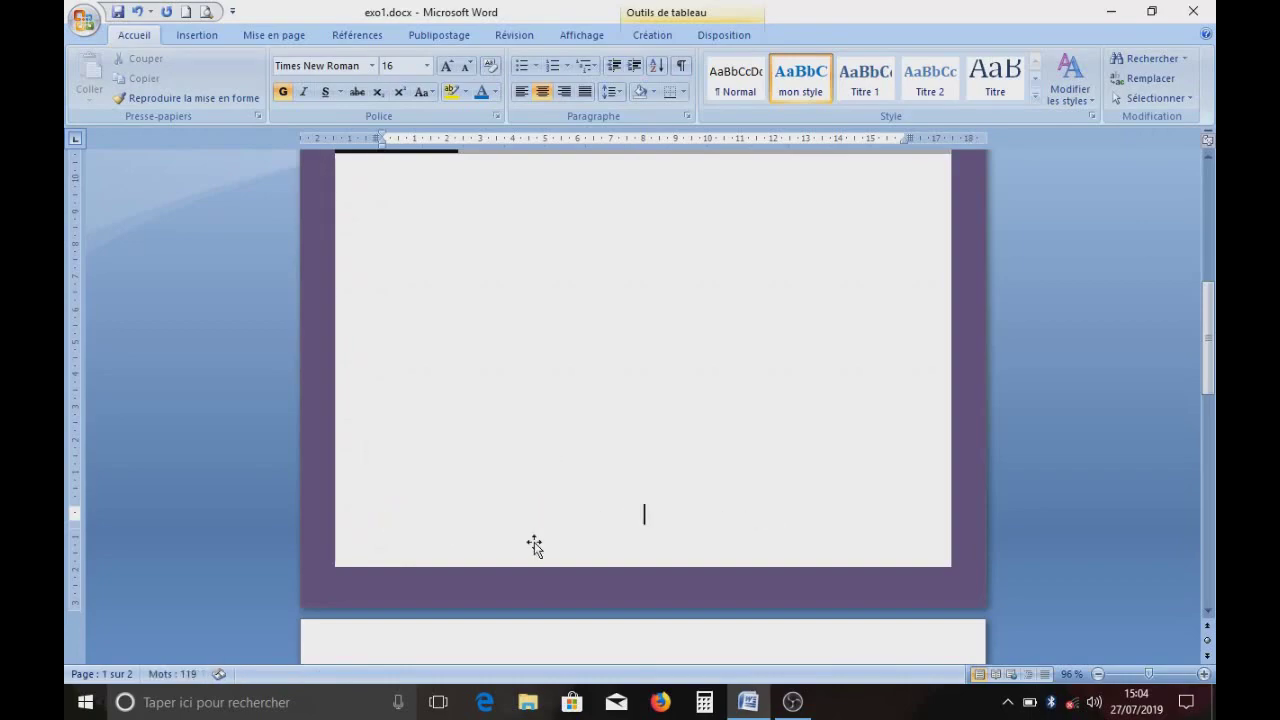
click(600, 431)
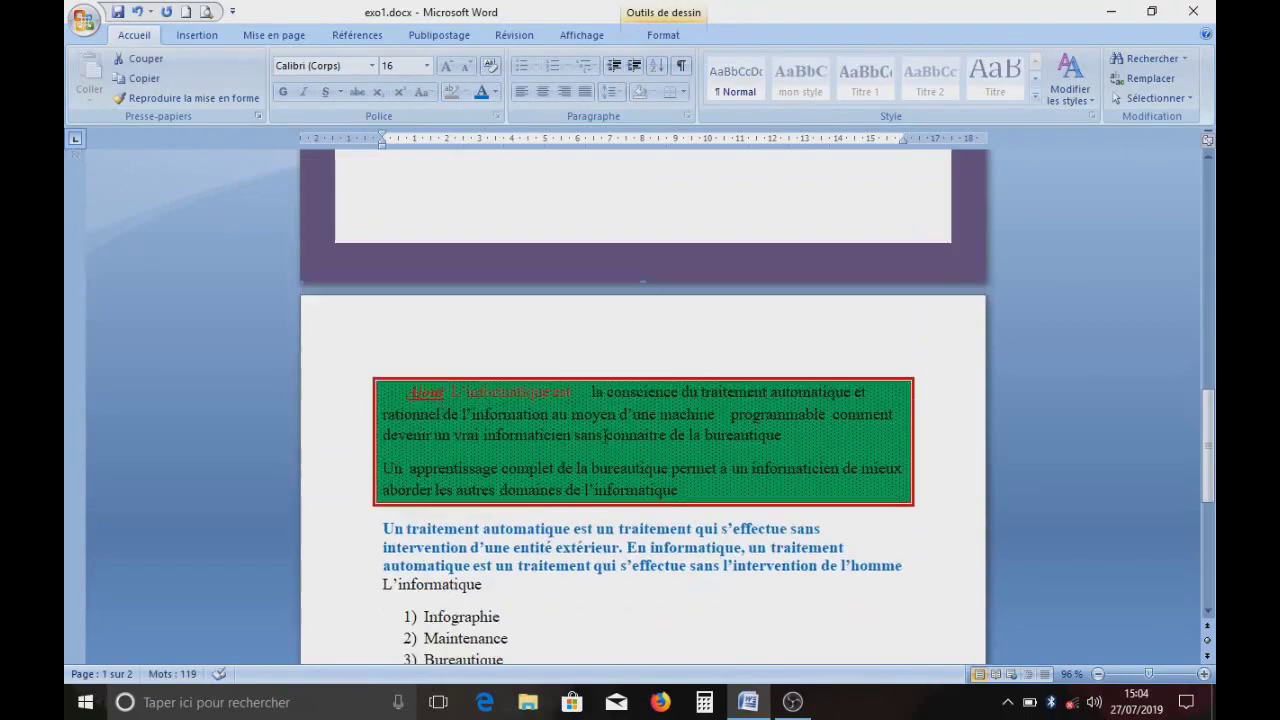
scroll(605, 436, up, 3)
scroll(605, 436, up, 3)
scroll(605, 438, up, 3)
scroll(607, 437, up, 3)
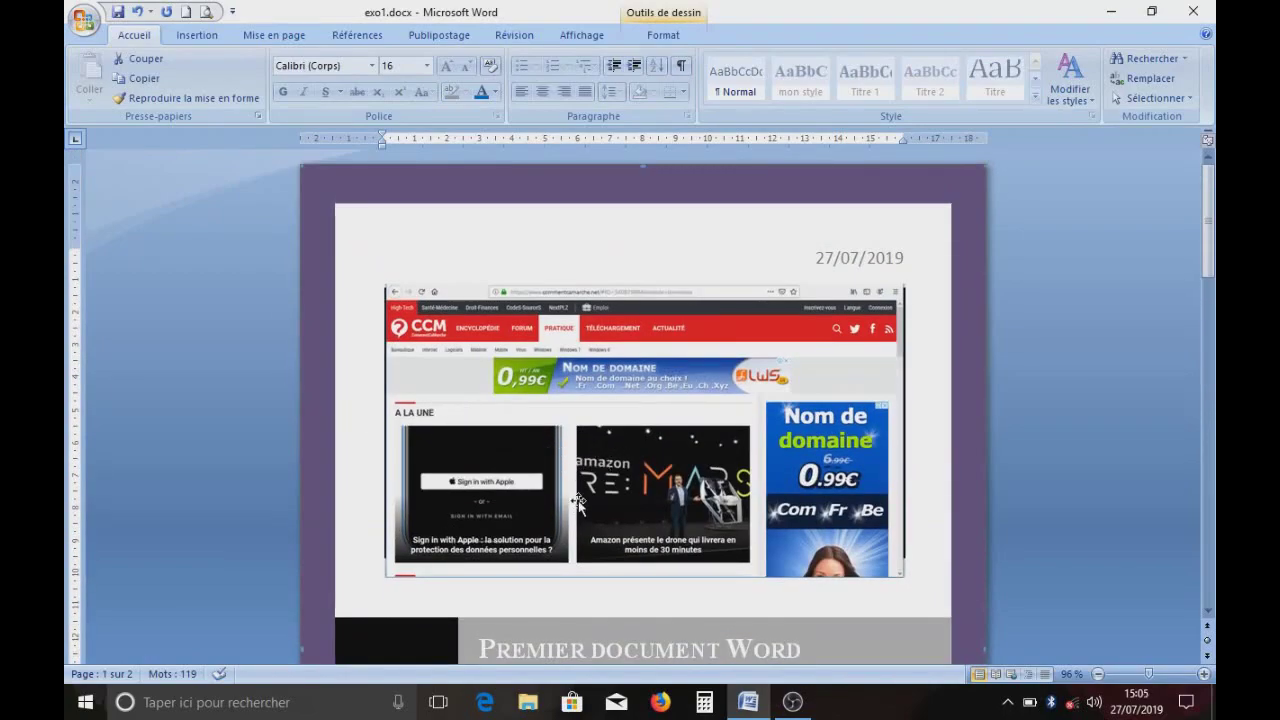
click(1028, 712)
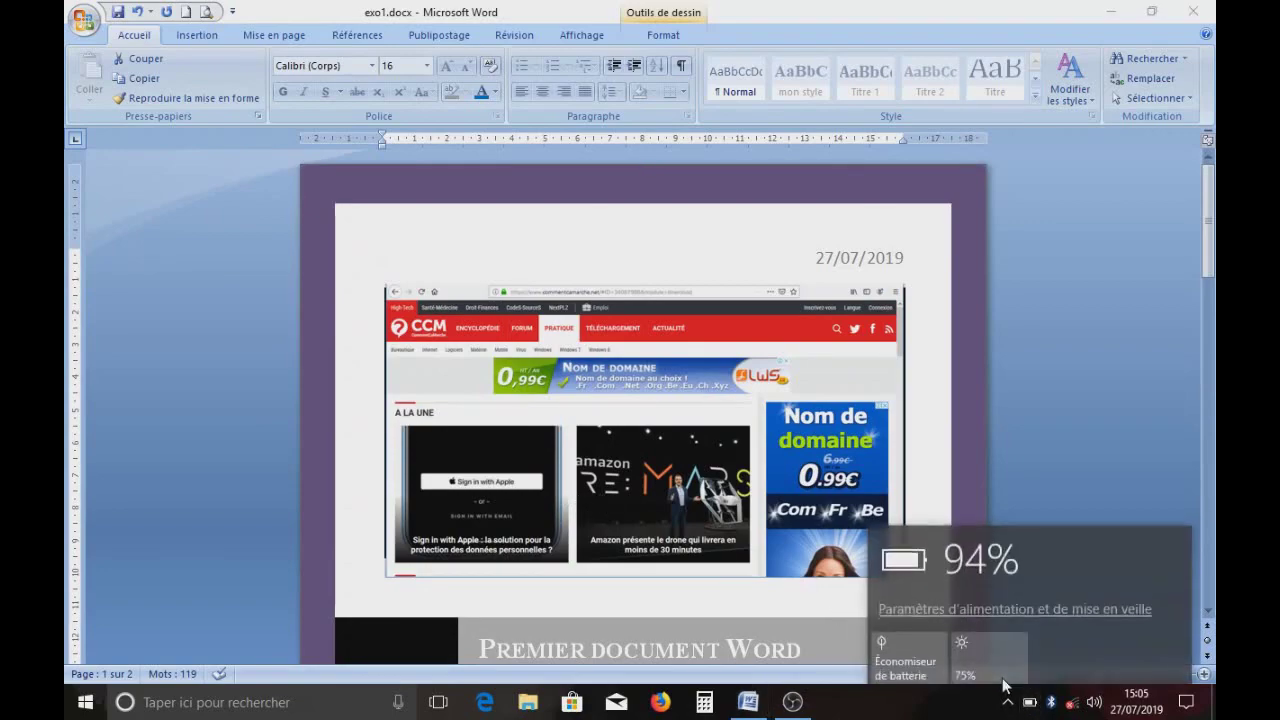
click(698, 405)
scroll(717, 466, down, 2)
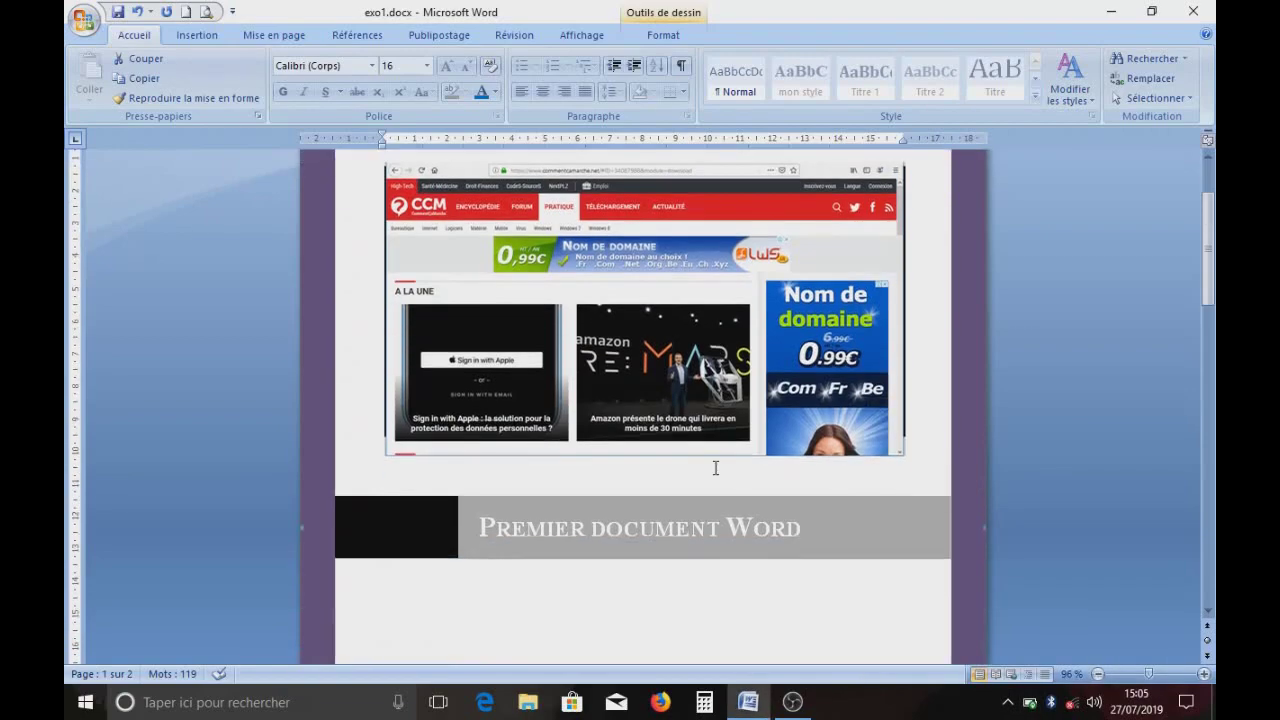
scroll(714, 466, down, 4)
scroll(721, 461, up, 2)
scroll(721, 461, up, 2)
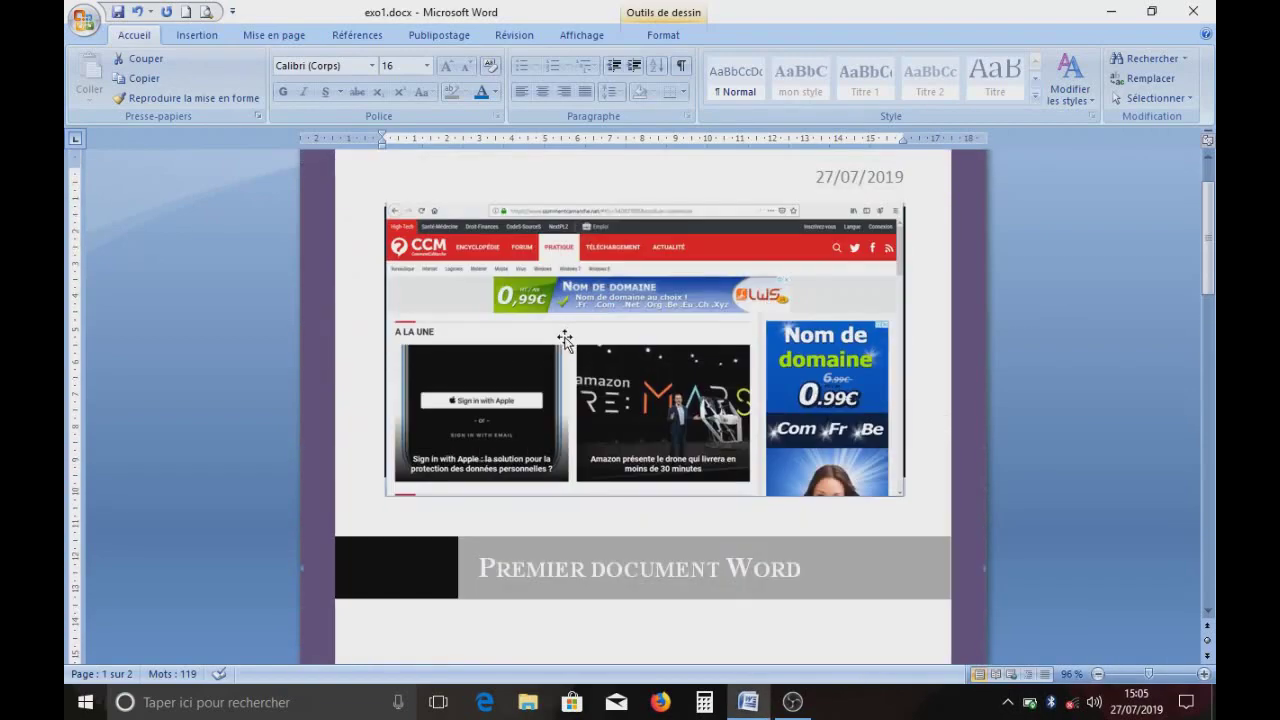
scroll(565, 340, up, 1)
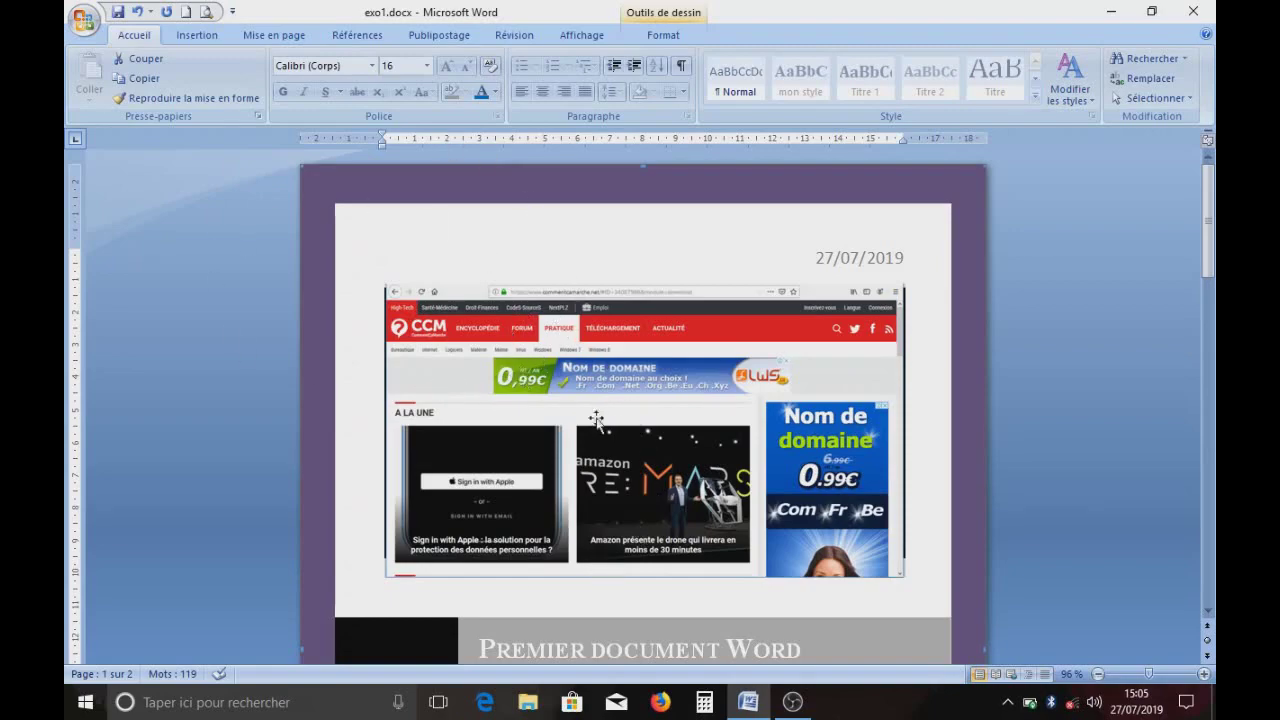
scroll(665, 545, down, 3)
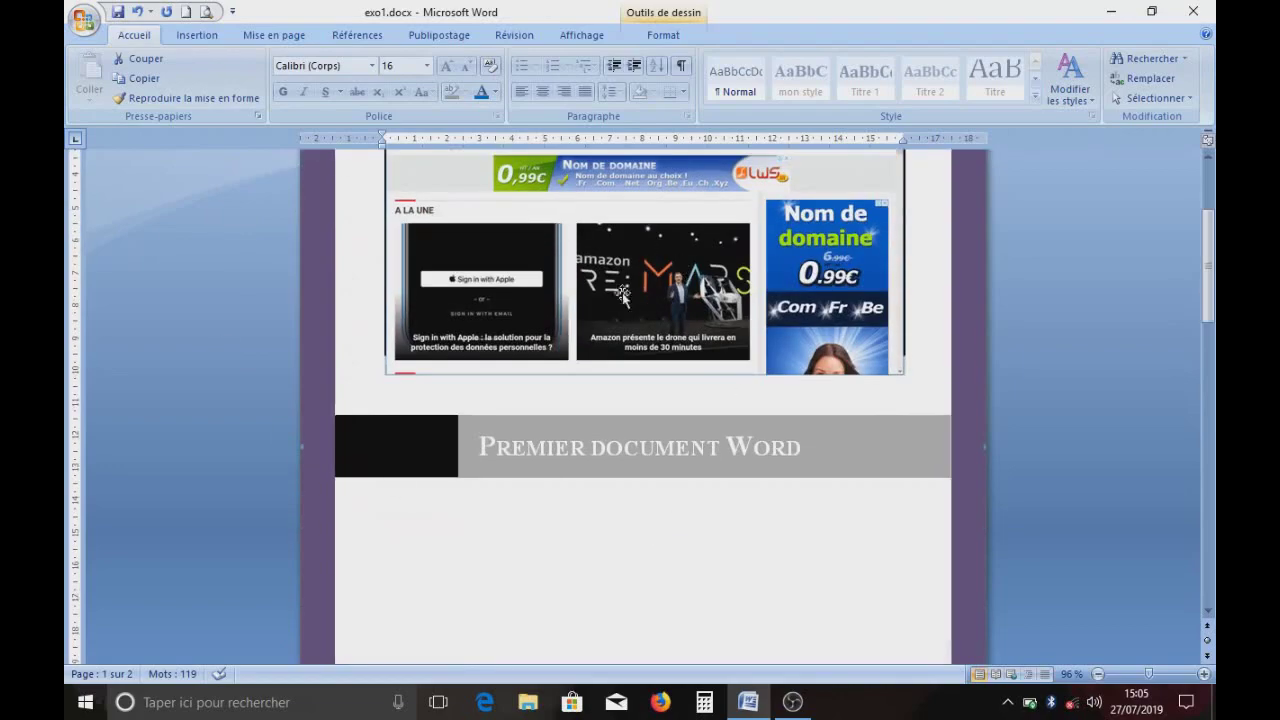
drag(538, 322, 538, 323)
scroll(538, 323, up, 2)
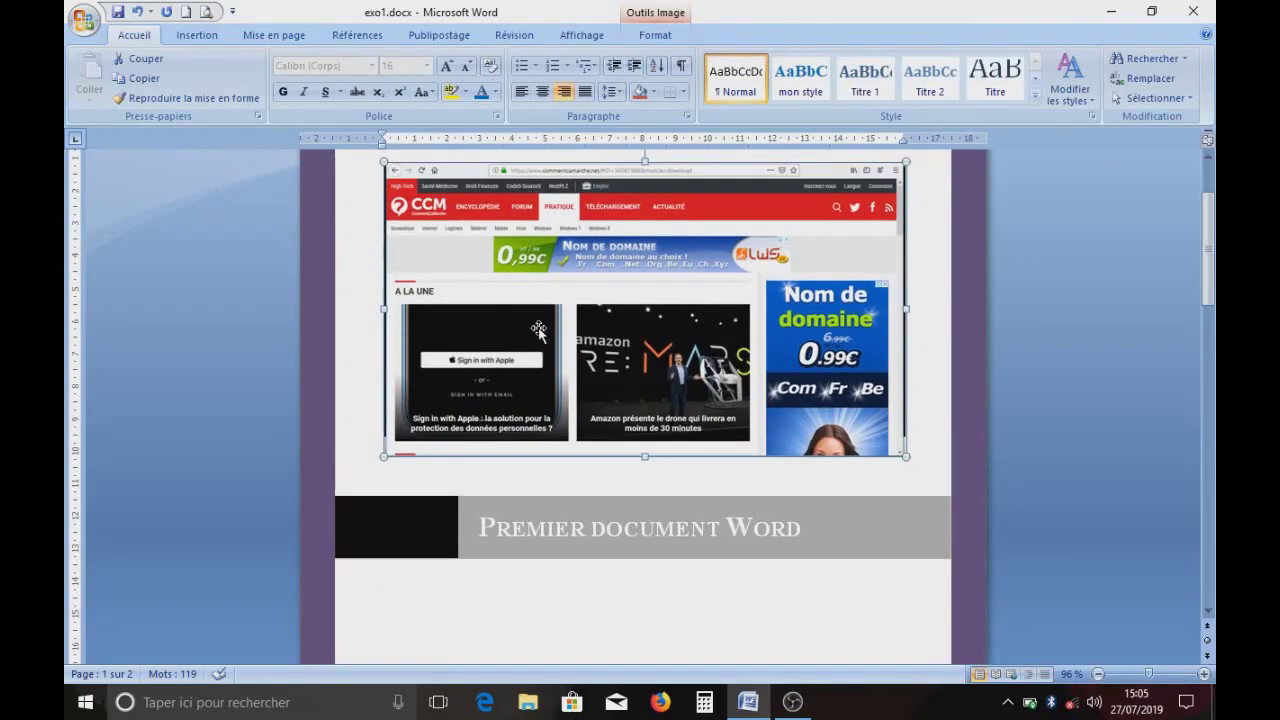
- Apply the Annuel cover page, showing Premier document Word and 27 juillet 2019
click(199, 37)
click(88, 90)
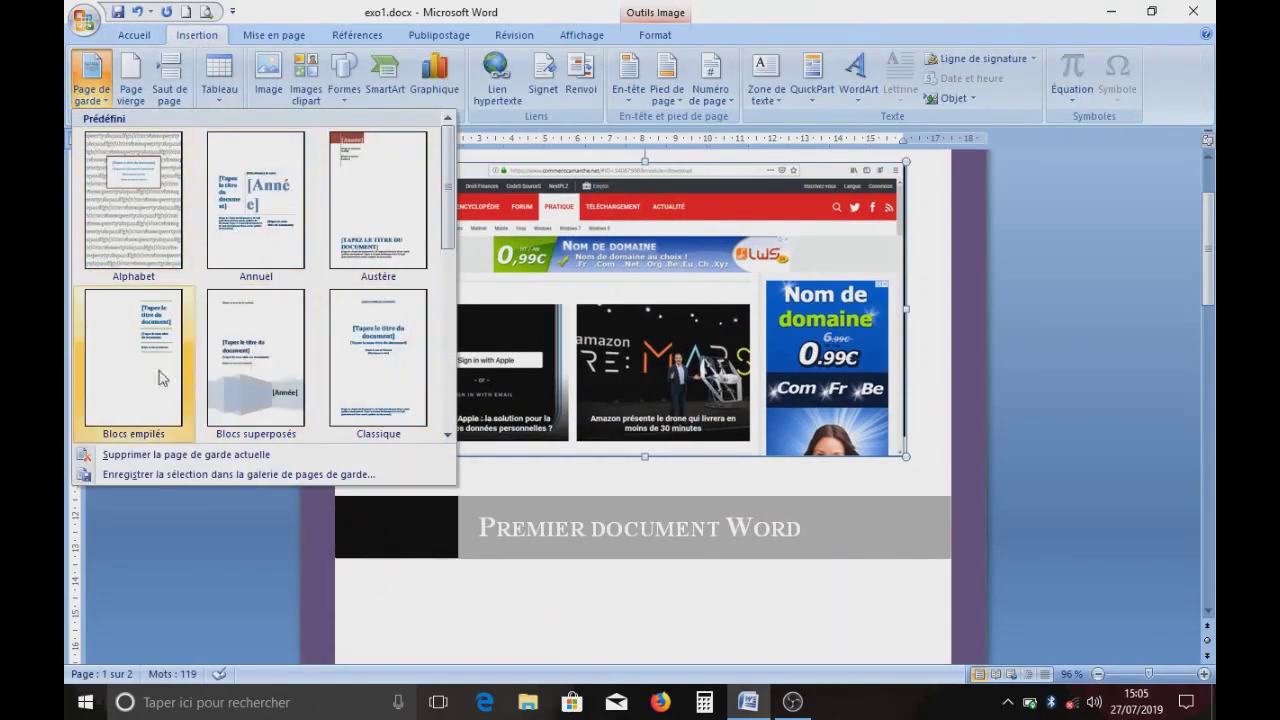
click(243, 160)
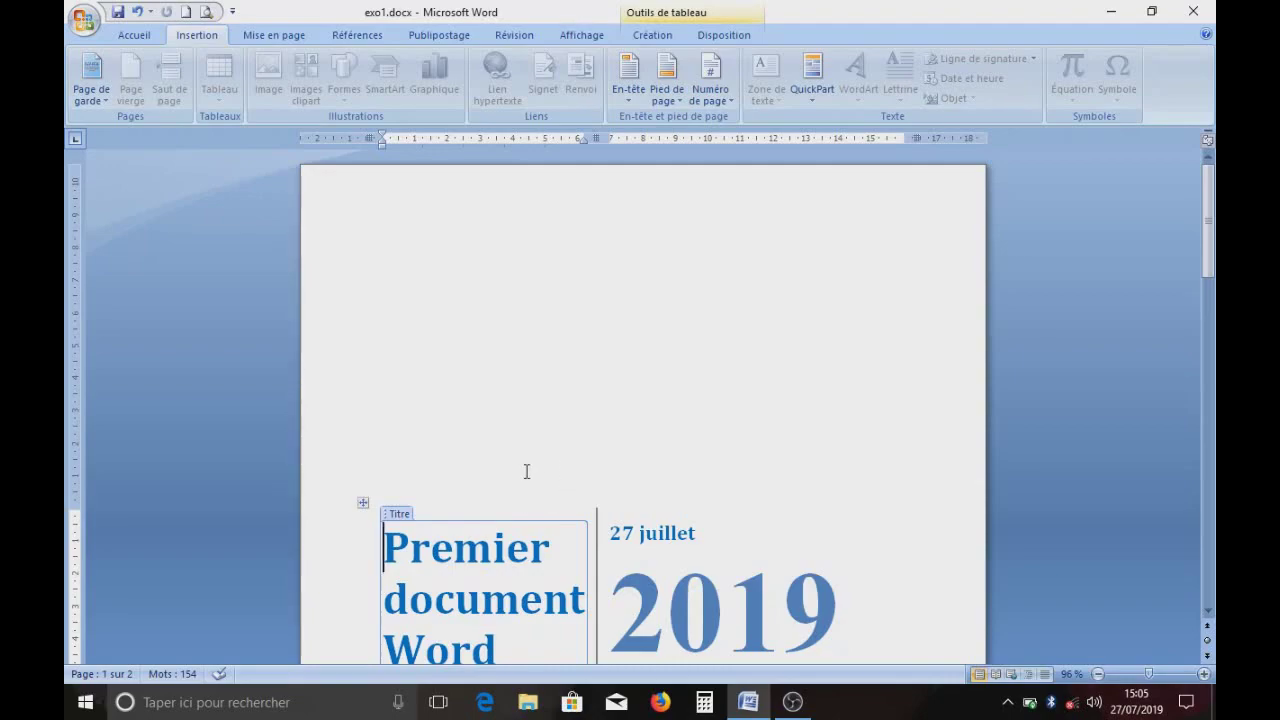
scroll(433, 501, down, 3)
scroll(534, 506, up, 3)
- Replace the cover page with the red Austère design
click(98, 78)
click(402, 216)
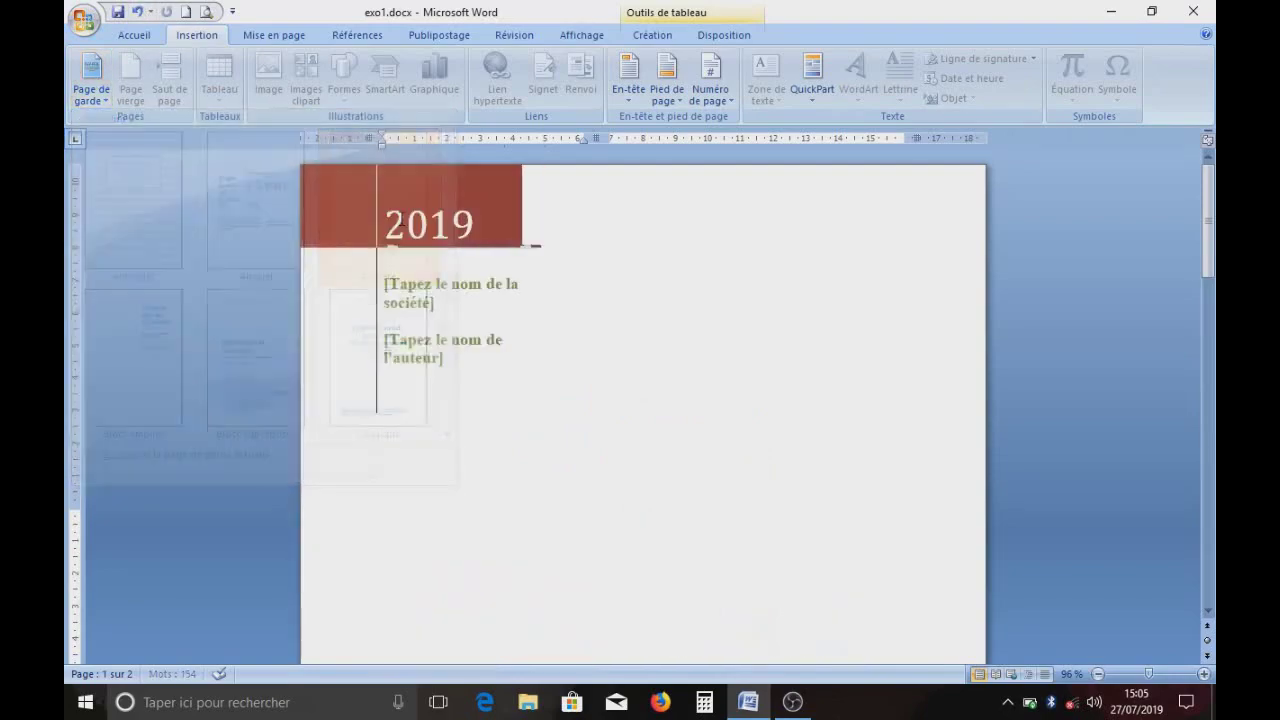
scroll(534, 450, down, 10)
scroll(534, 450, down, 4)
scroll(534, 450, up, 4)
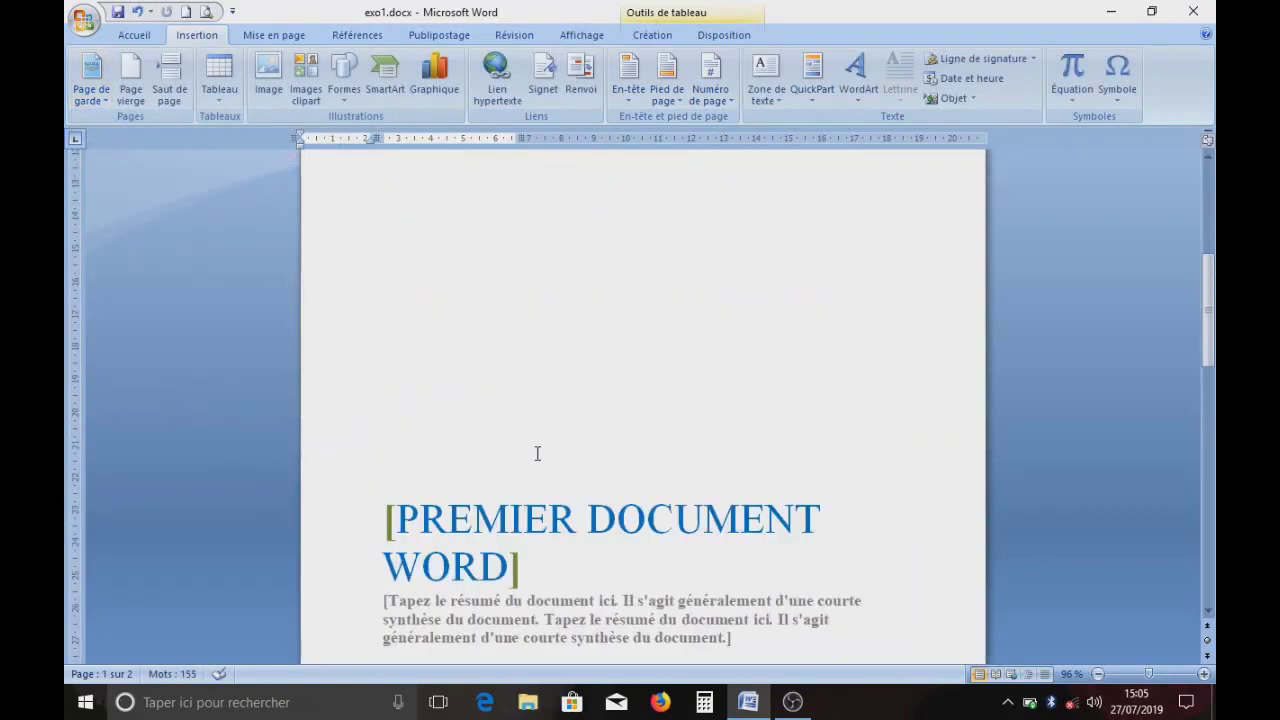
scroll(534, 450, up, 8)
scroll(406, 396, up, 3)
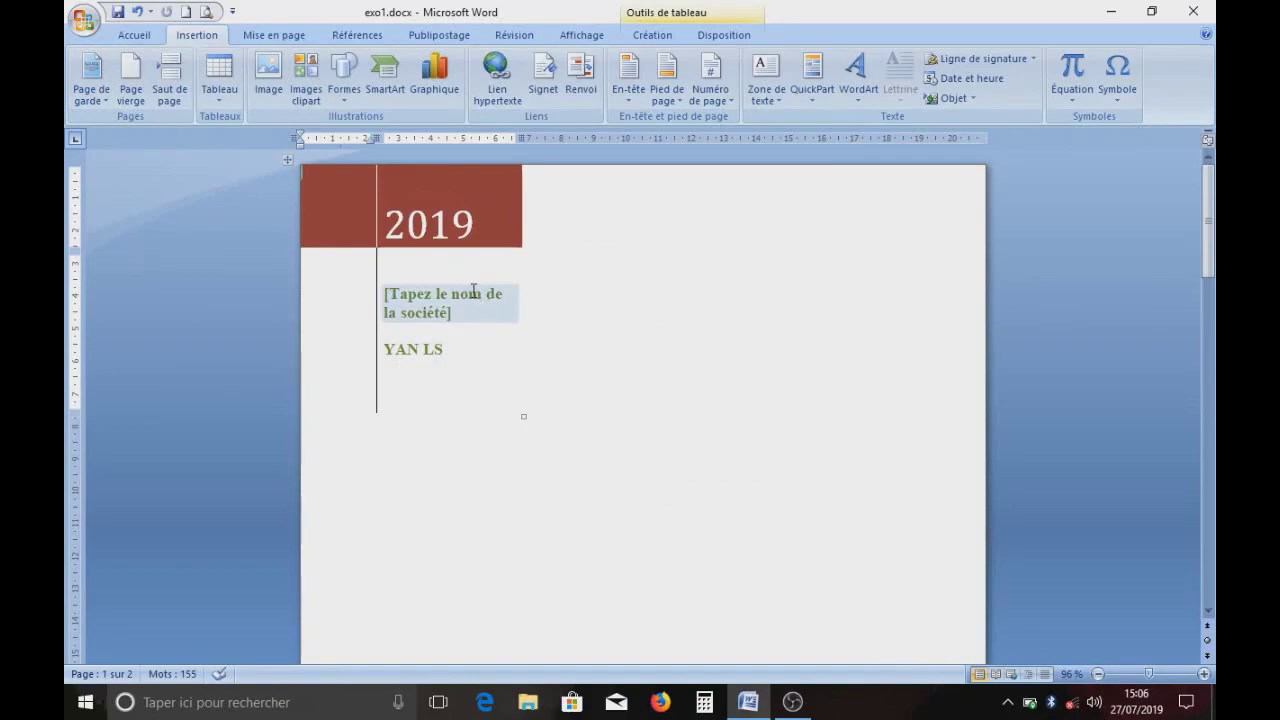
- Switch the cover page to the teal Rayures fines design dated 27/07/2019
click(91, 80)
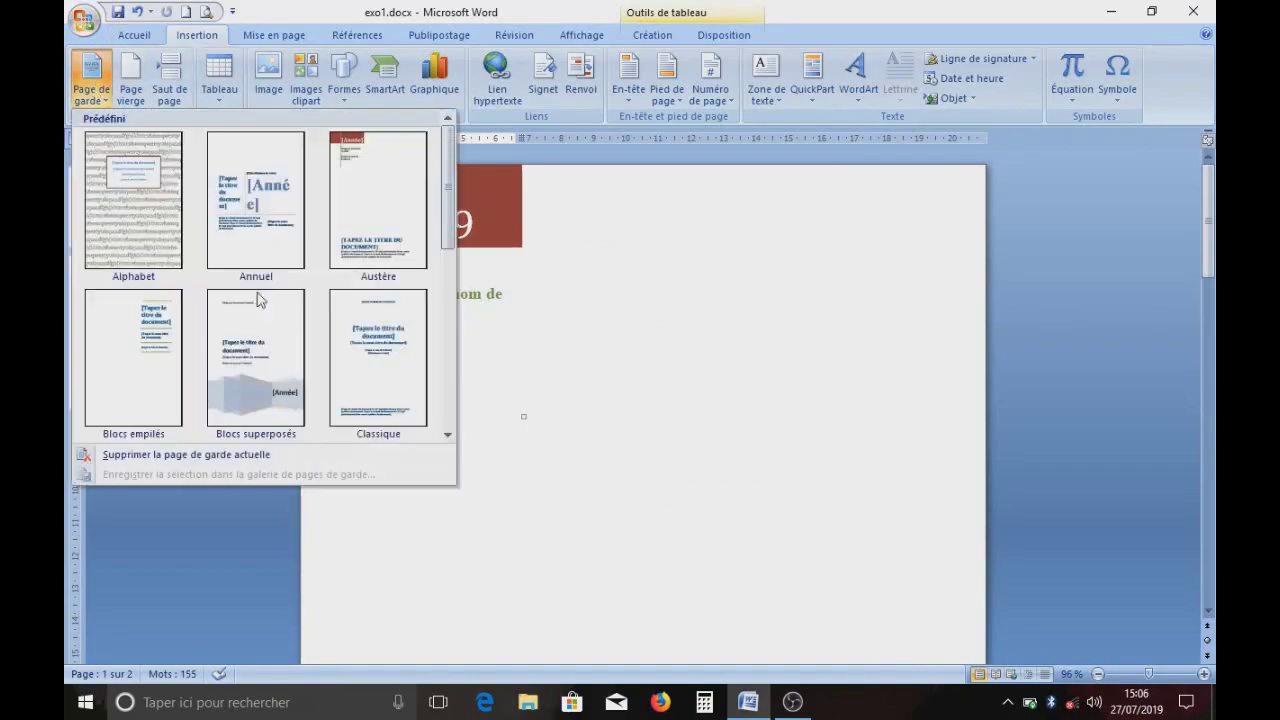
scroll(271, 312, down, 3)
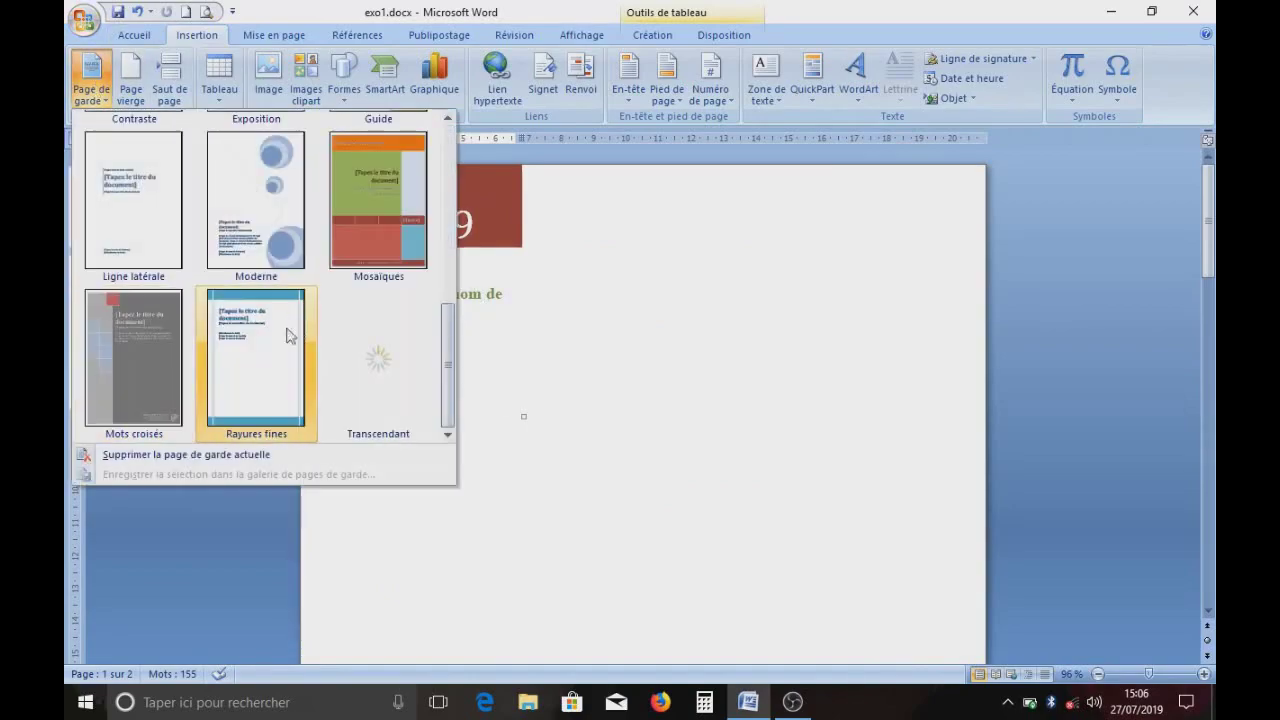
click(378, 355)
scroll(569, 374, down, 2)
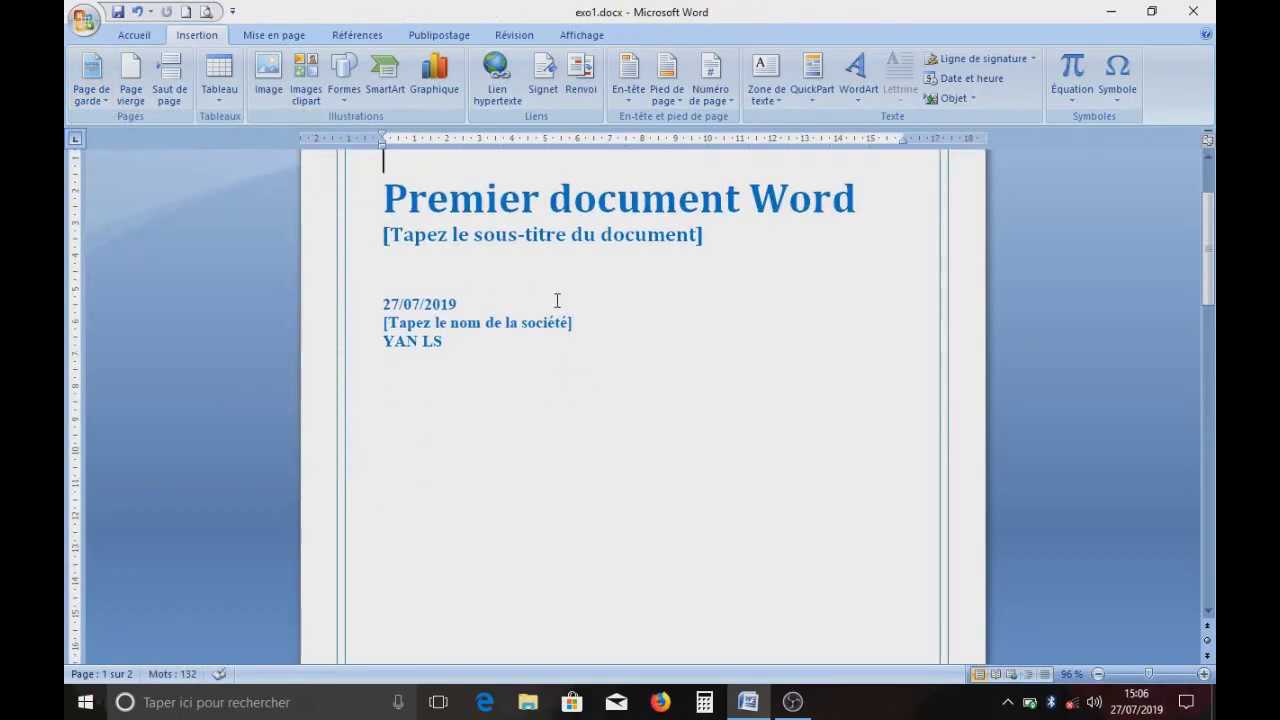
scroll(557, 297, down, 1)
scroll(540, 320, down, 8)
scroll(540, 325, up, 9)
scroll(540, 323, up, 5)
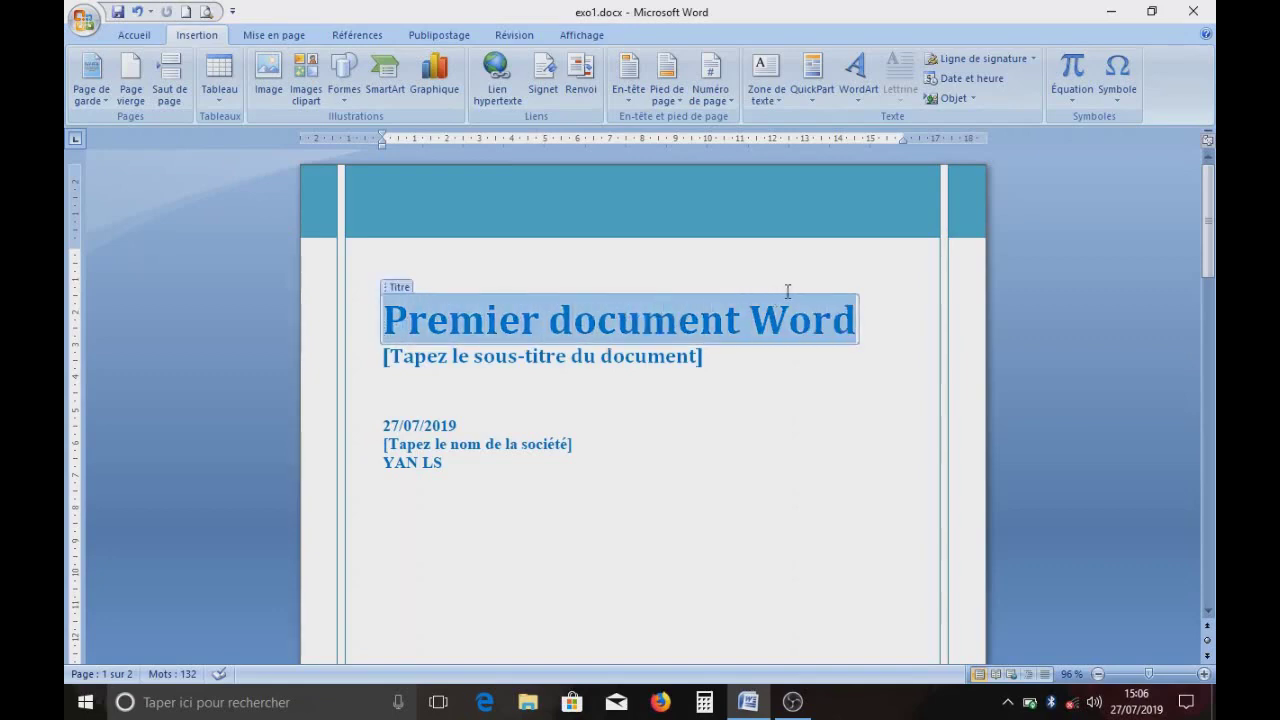
drag(380, 328, 766, 280)
click(605, 405)
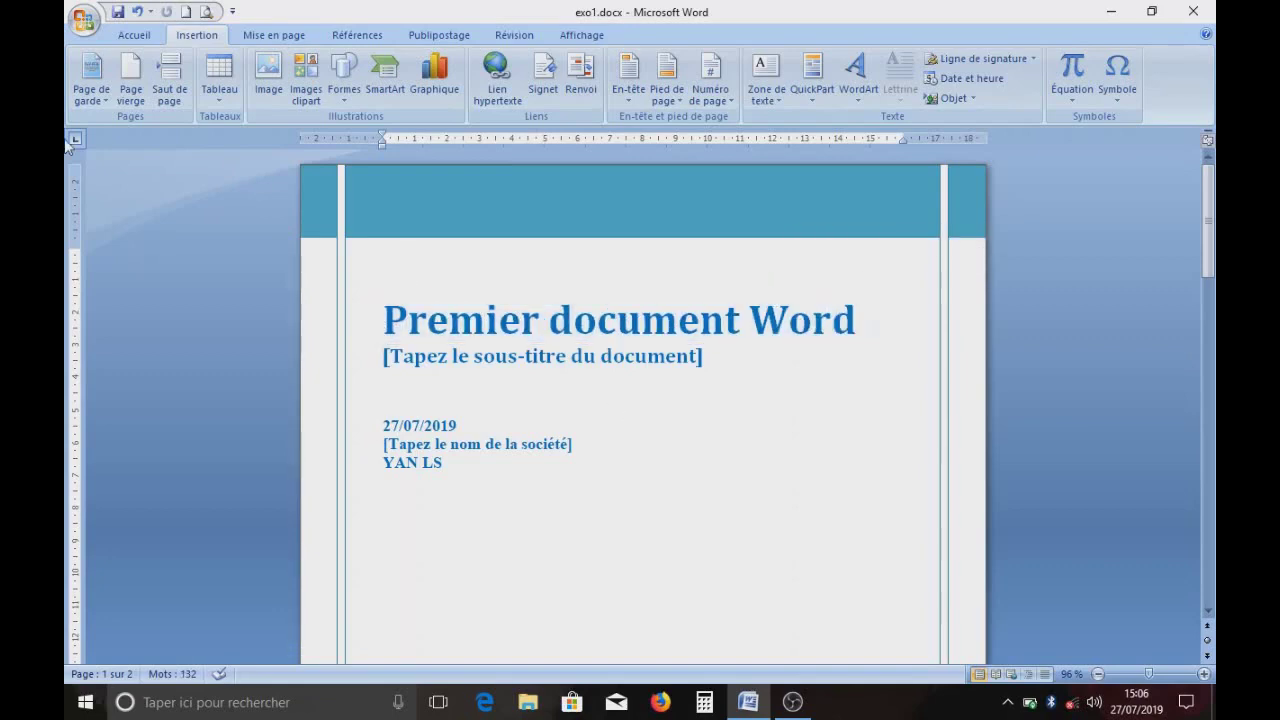
scroll(514, 400, down, 5)
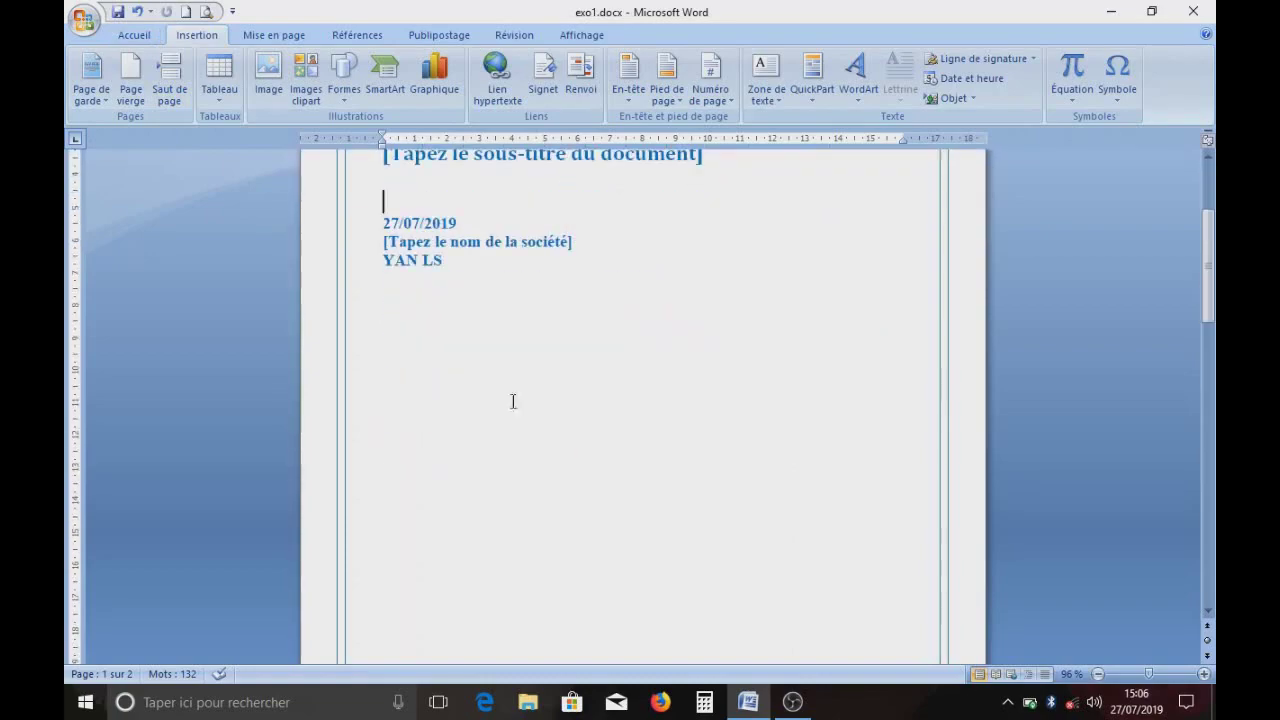
scroll(540, 490, down, 5)
scroll(516, 510, down, 5)
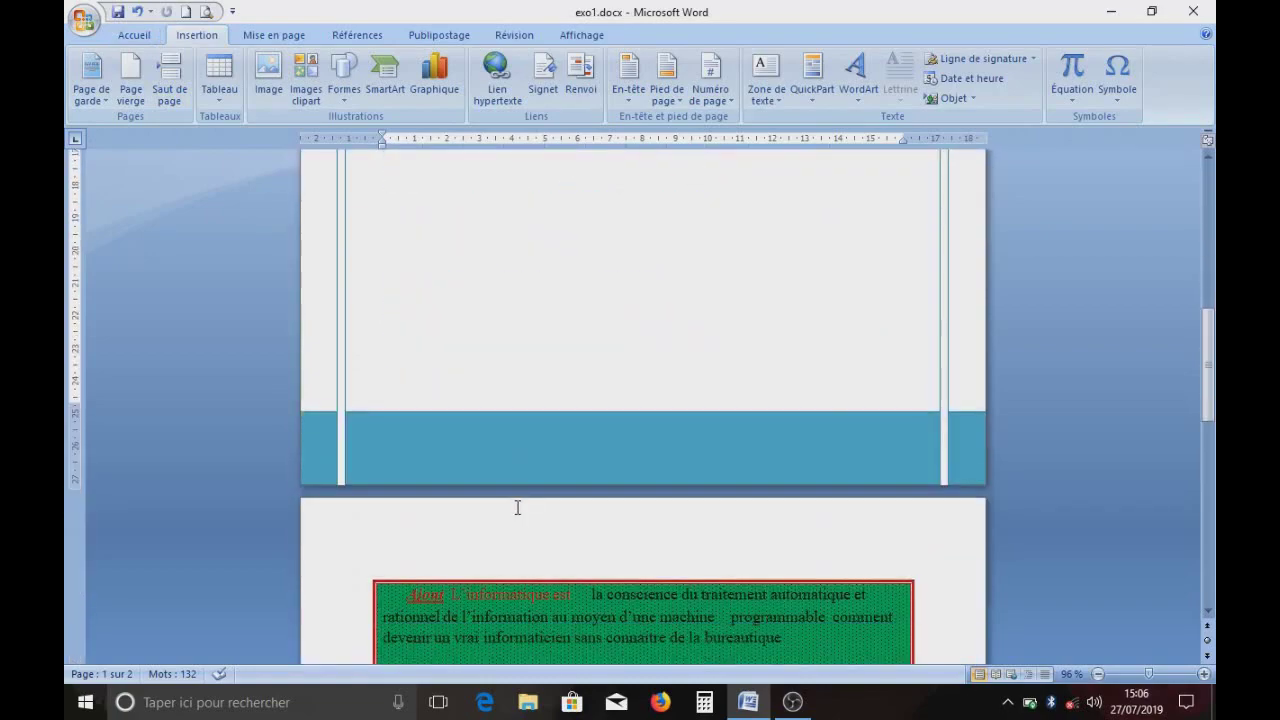
scroll(517, 508, up, 2)
scroll(518, 506, up, 9)
scroll(519, 504, up, 4)
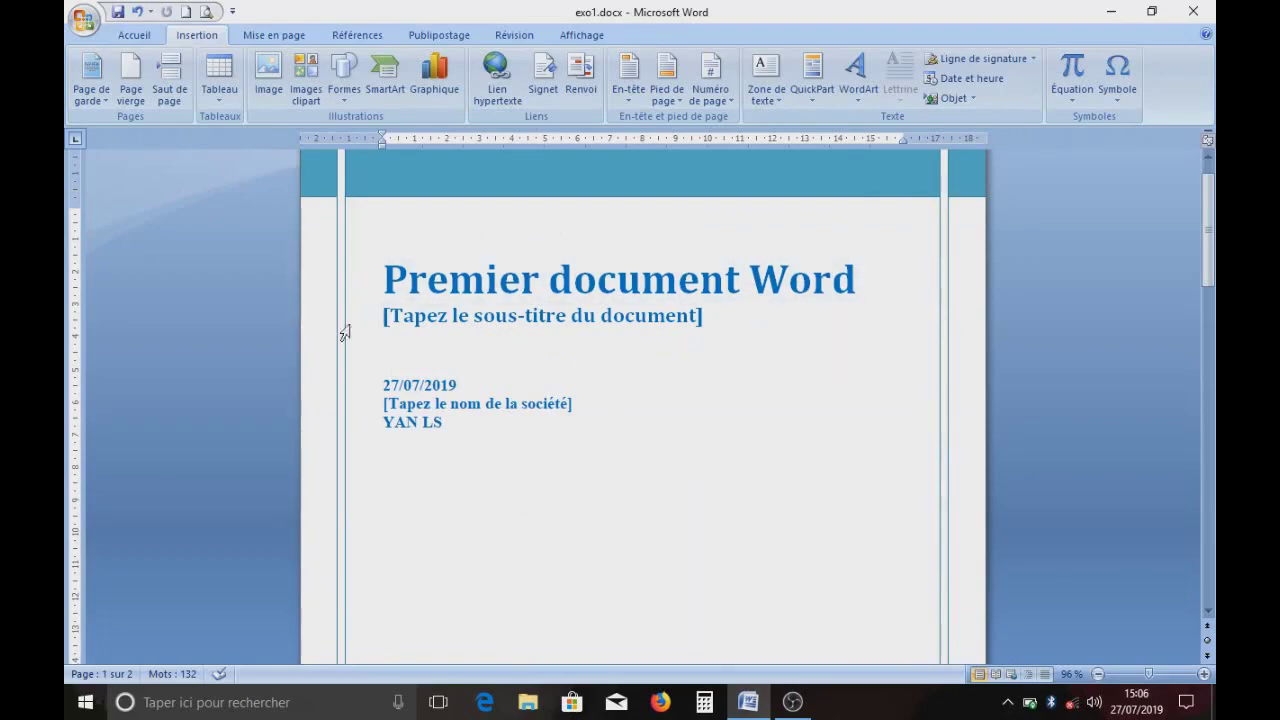
scroll(545, 530, down, 3)
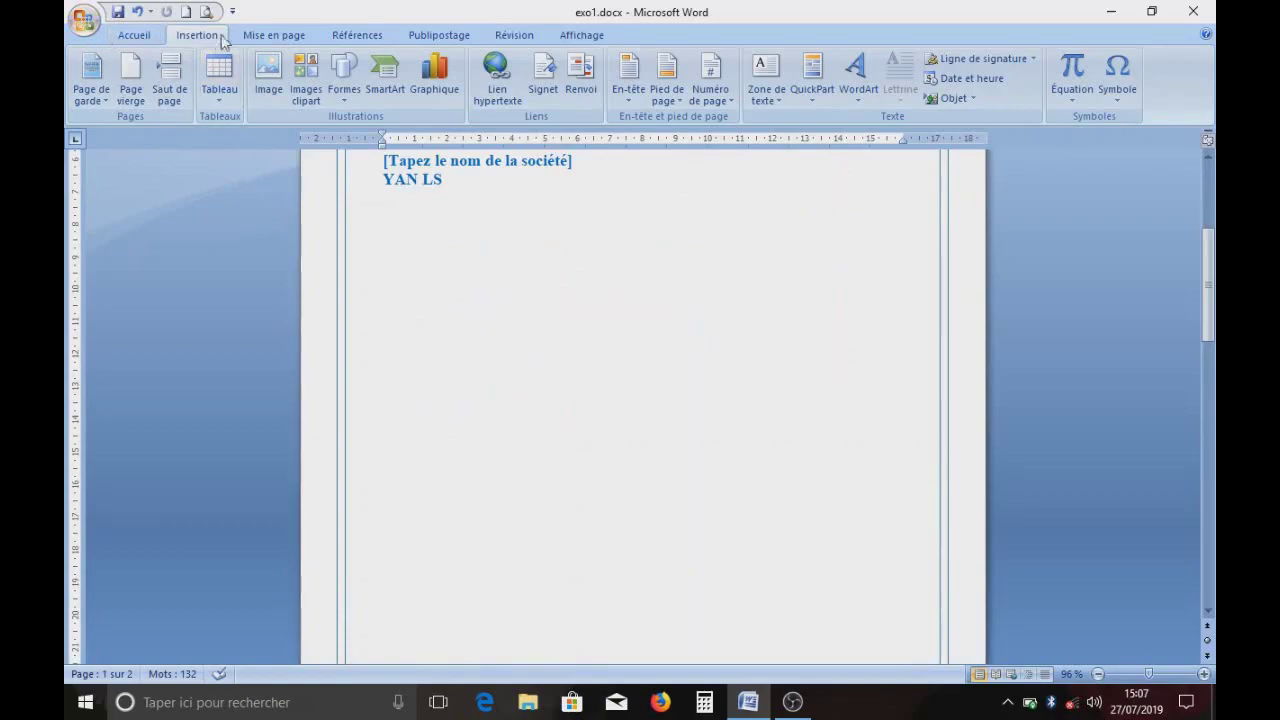
- Remove the striped cover page with Supprimer la page de garde actuelle
click(94, 96)
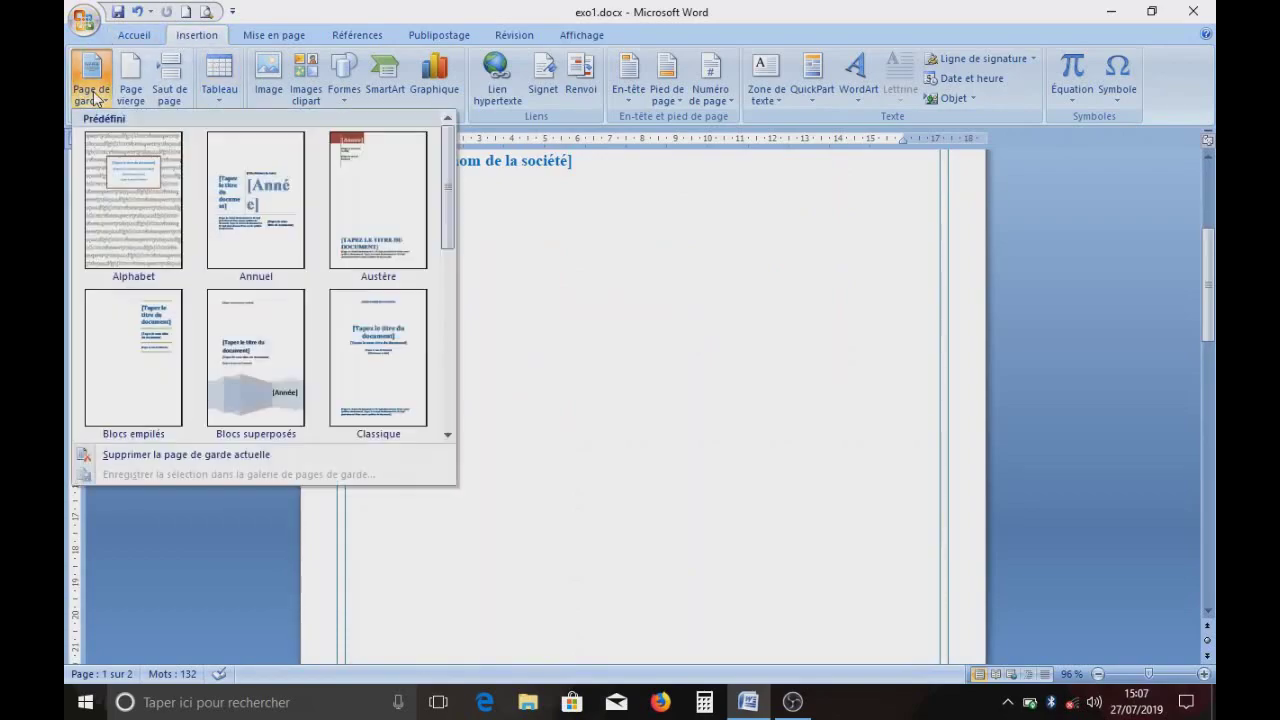
click(164, 456)
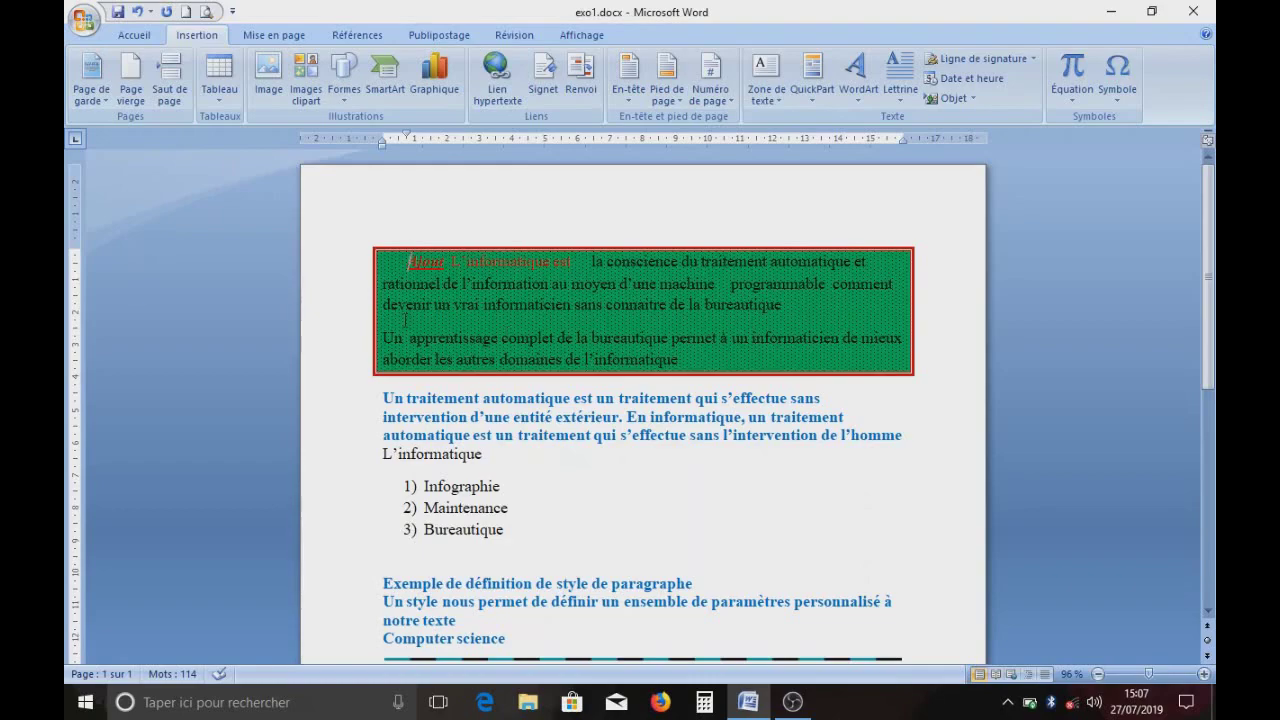
scroll(474, 325, down, 4)
scroll(474, 328, down, 3)
scroll(473, 330, down, 2)
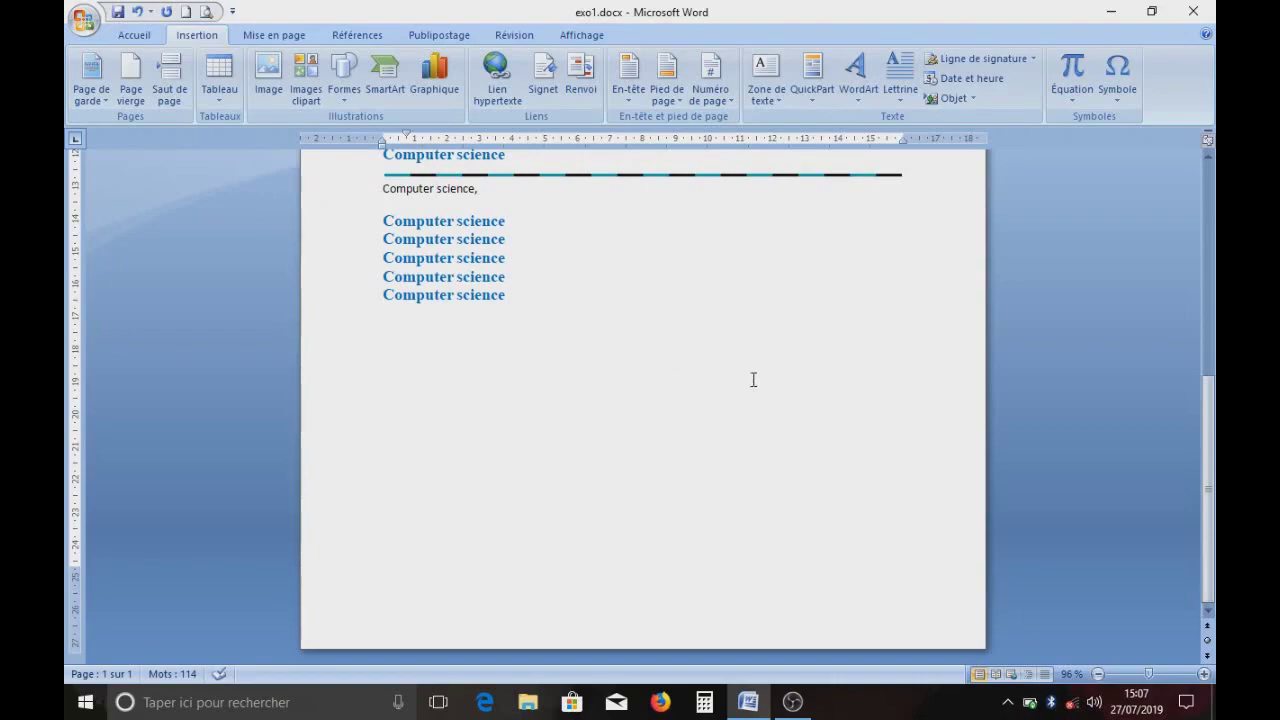
scroll(759, 380, up, 5)
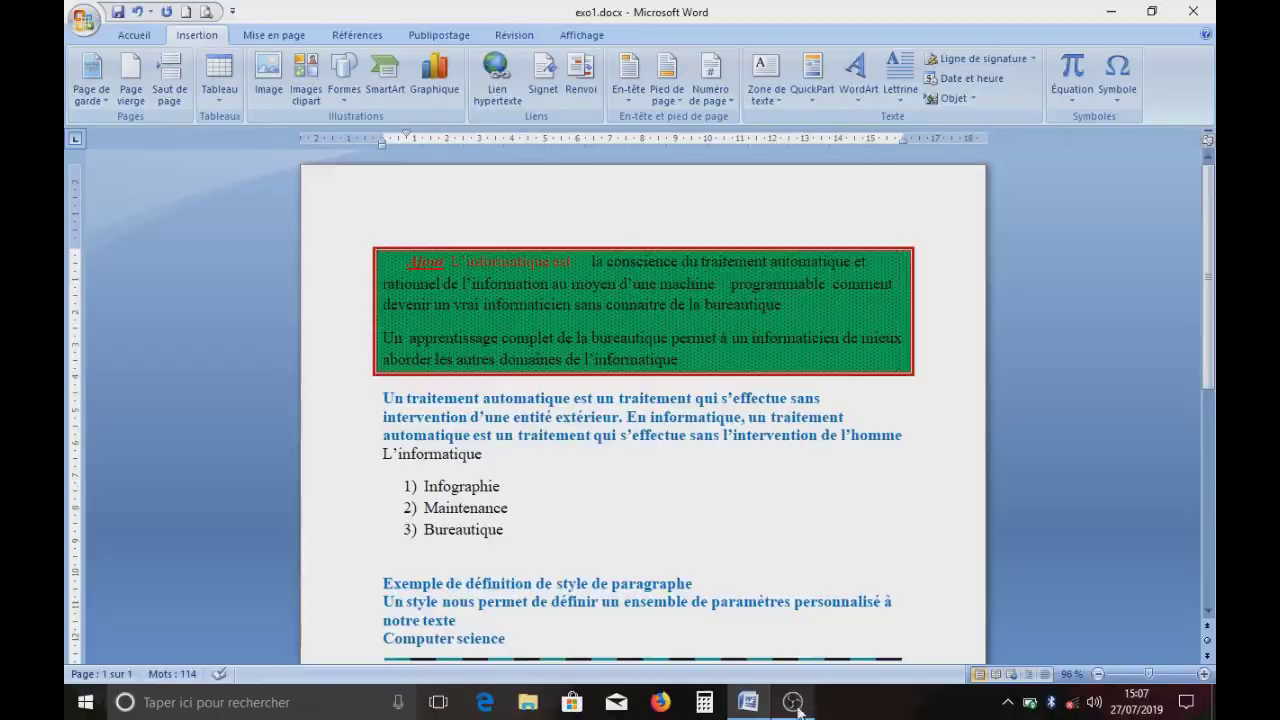